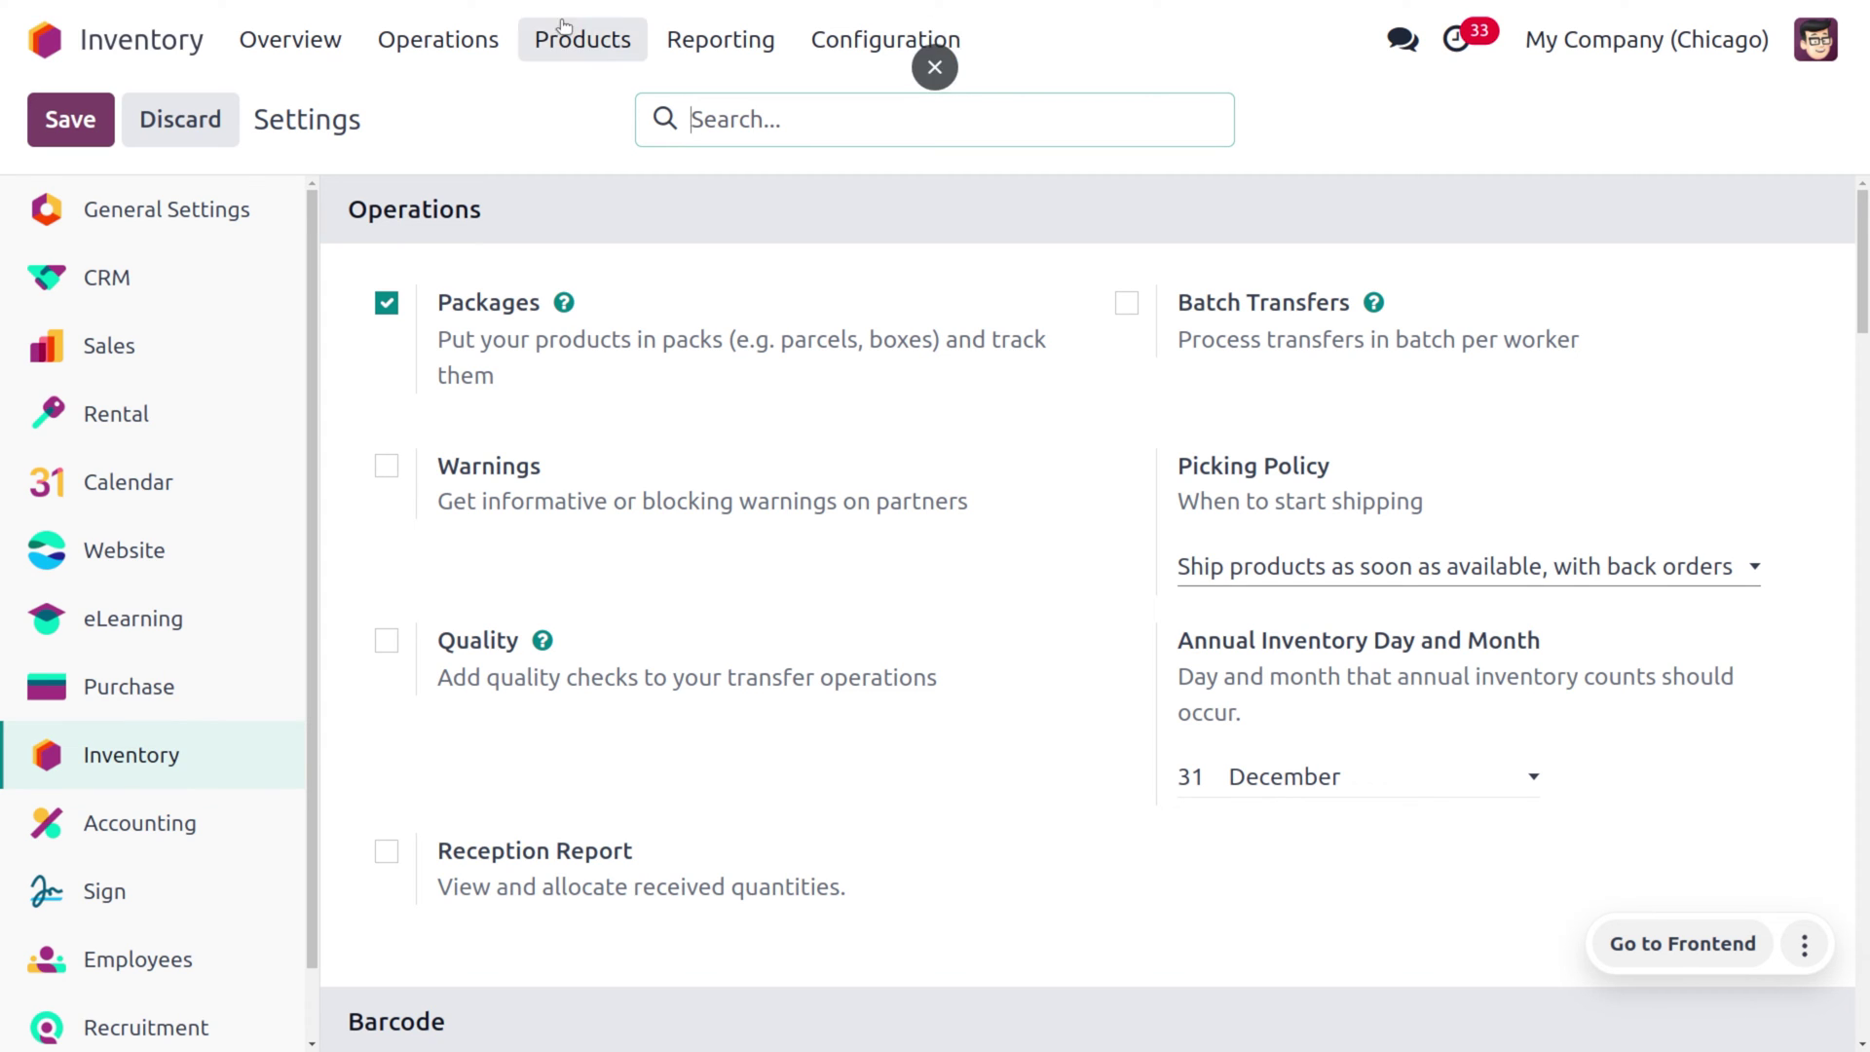
# Step: Open the Products menu in Inventory
pyautogui.click(586, 49)
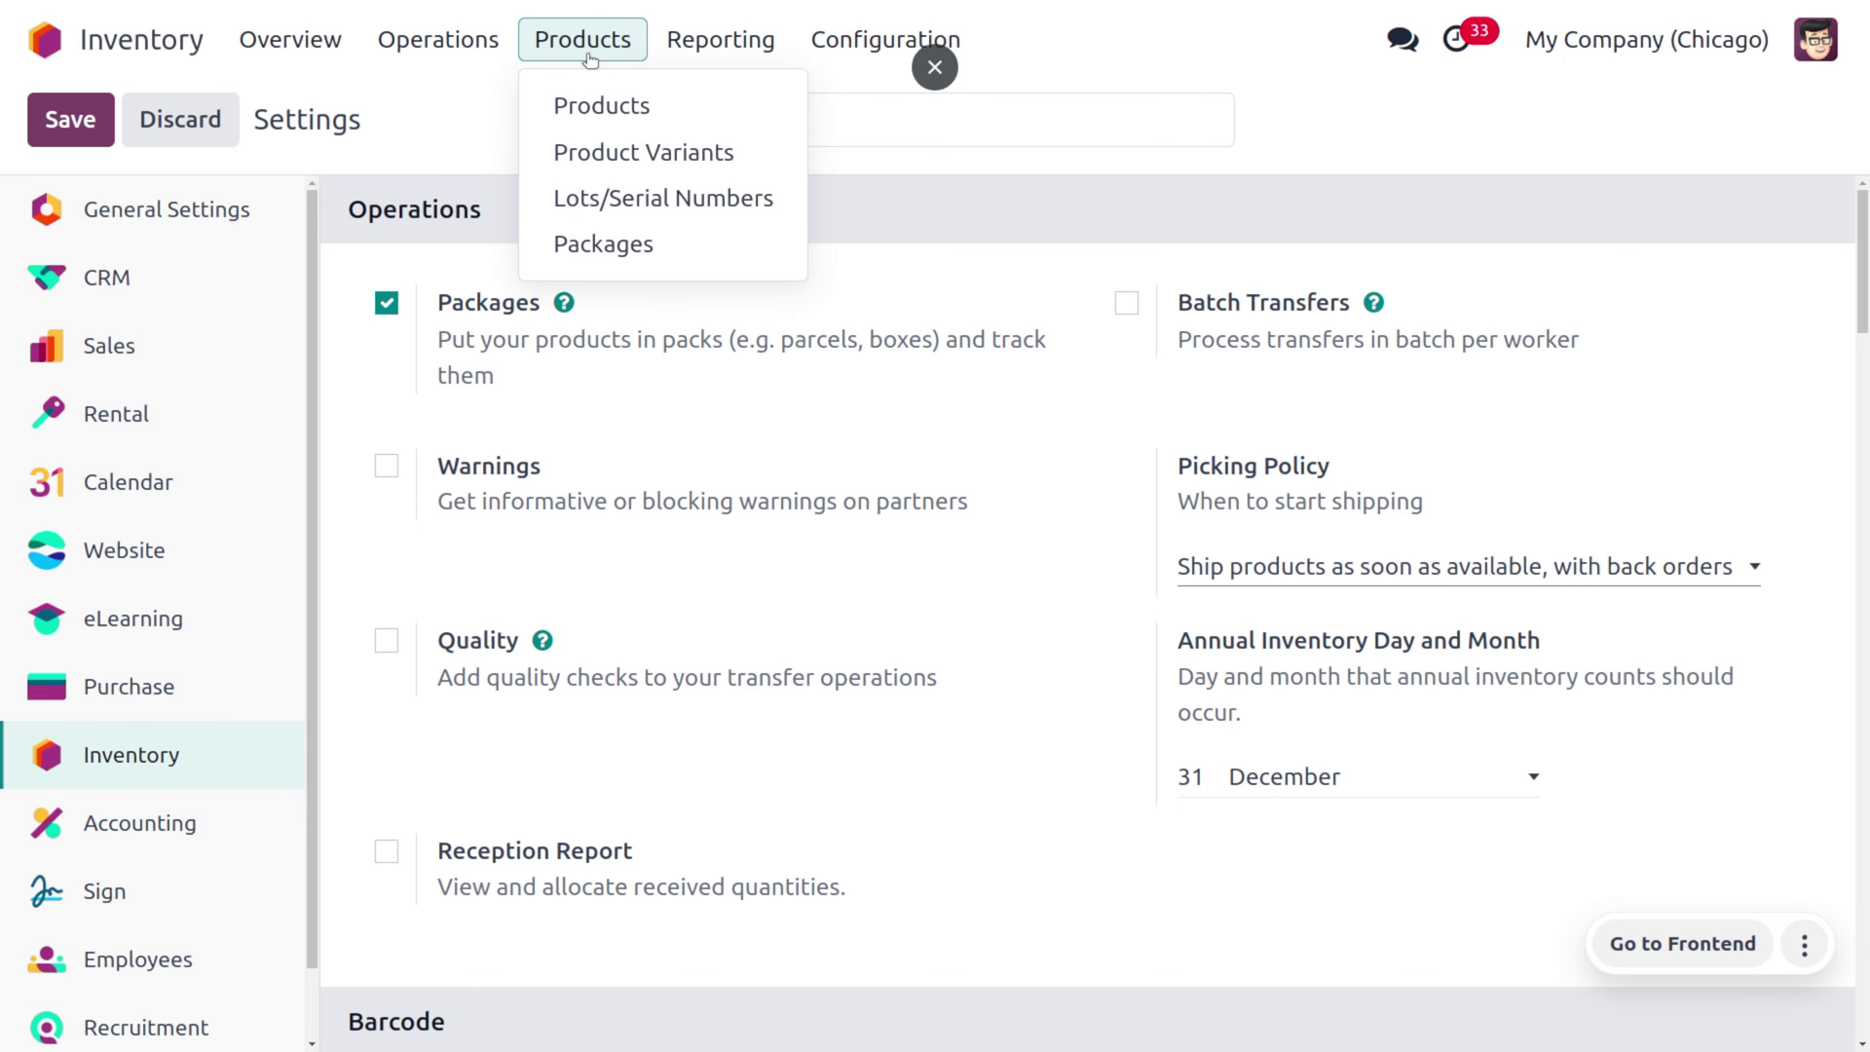
# Step: View the product catalogue, then start a new receipt from Operations > Receipts
pyautogui.click(604, 104)
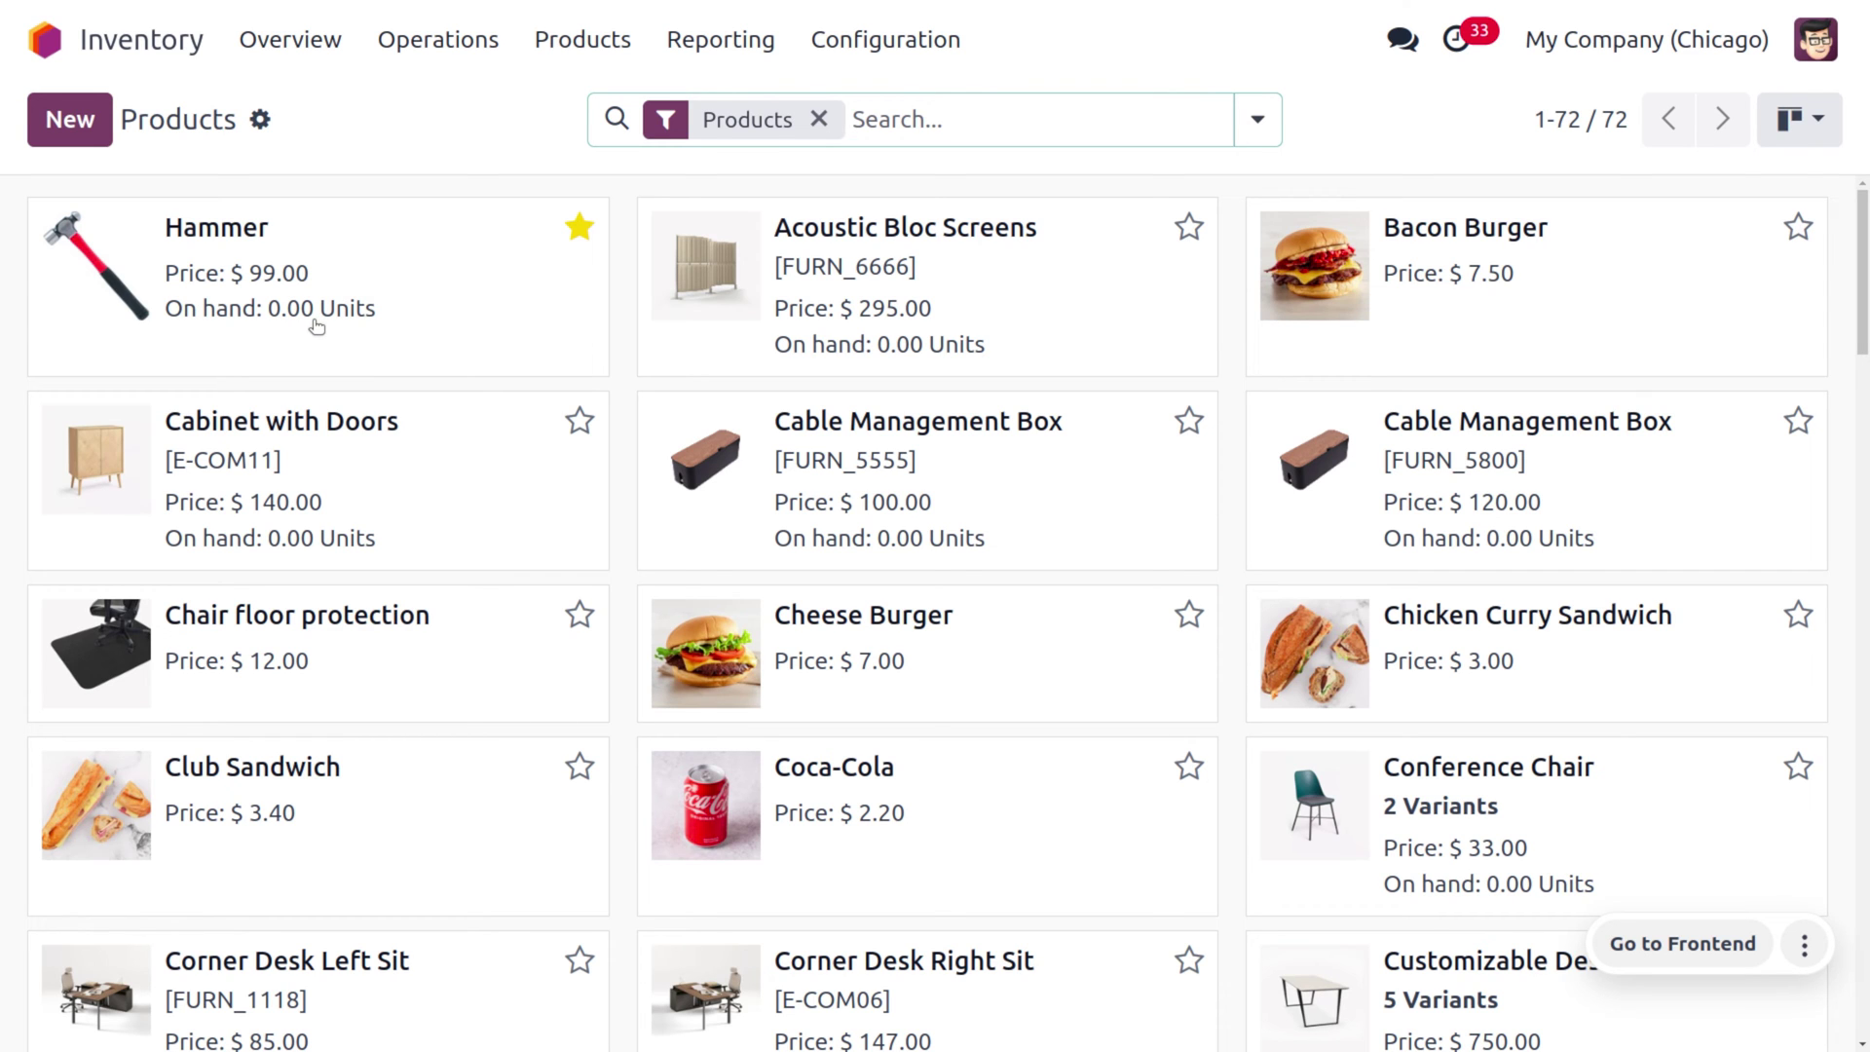
pyautogui.click(475, 47)
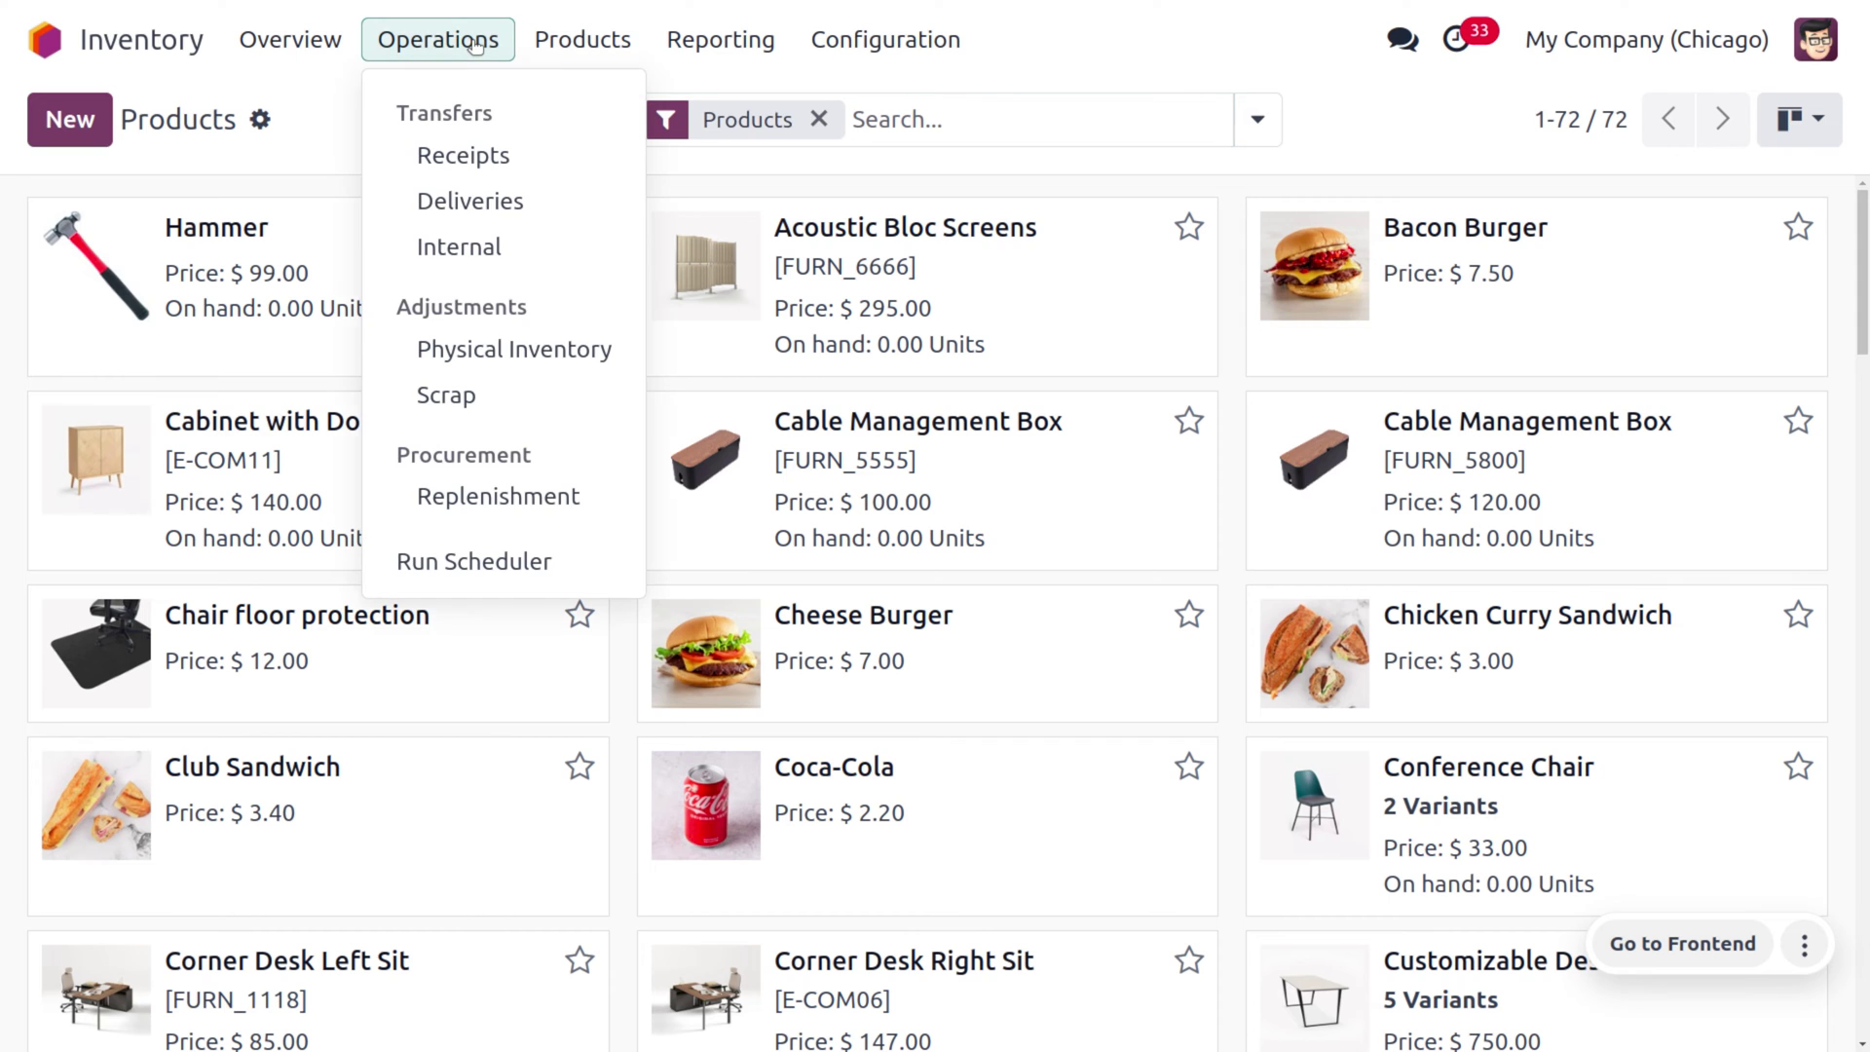
pyautogui.click(499, 165)
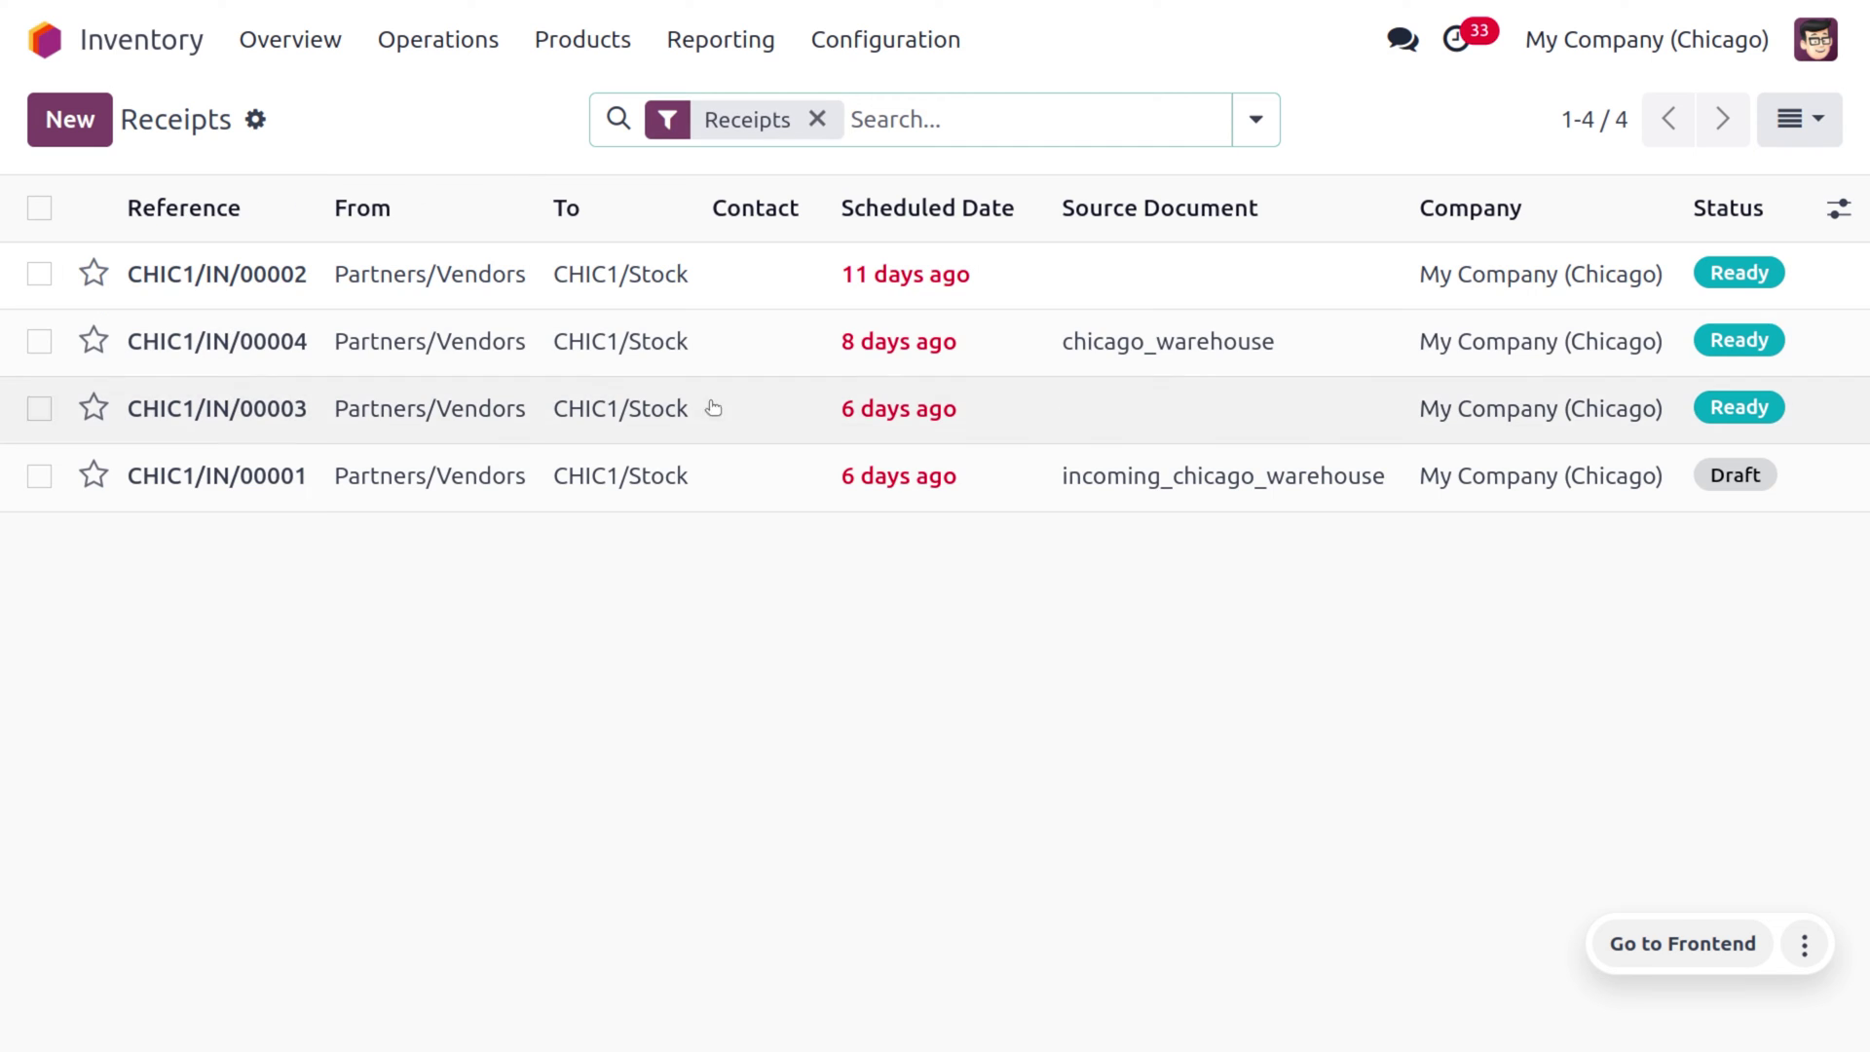
pyautogui.click(69, 119)
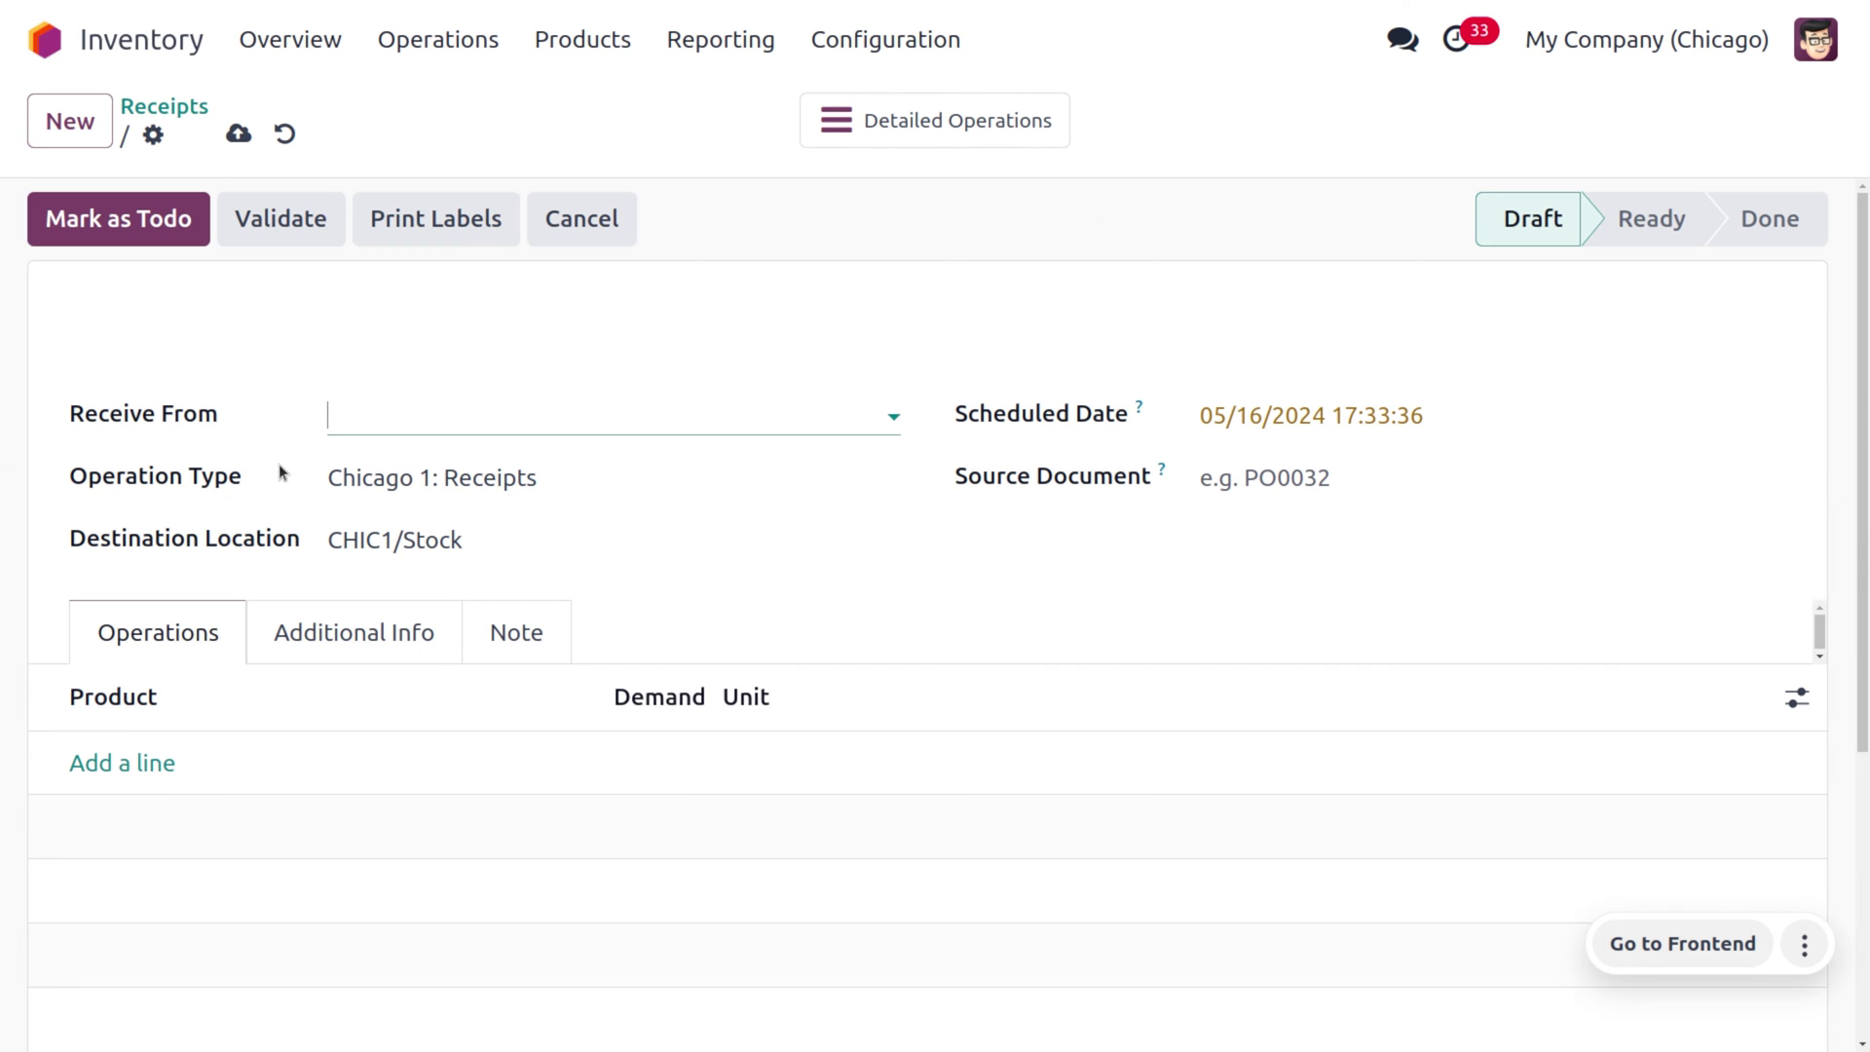
# Step: Set a vendor in Receive From and add a Hammer line with demand 100
pyautogui.click(434, 407)
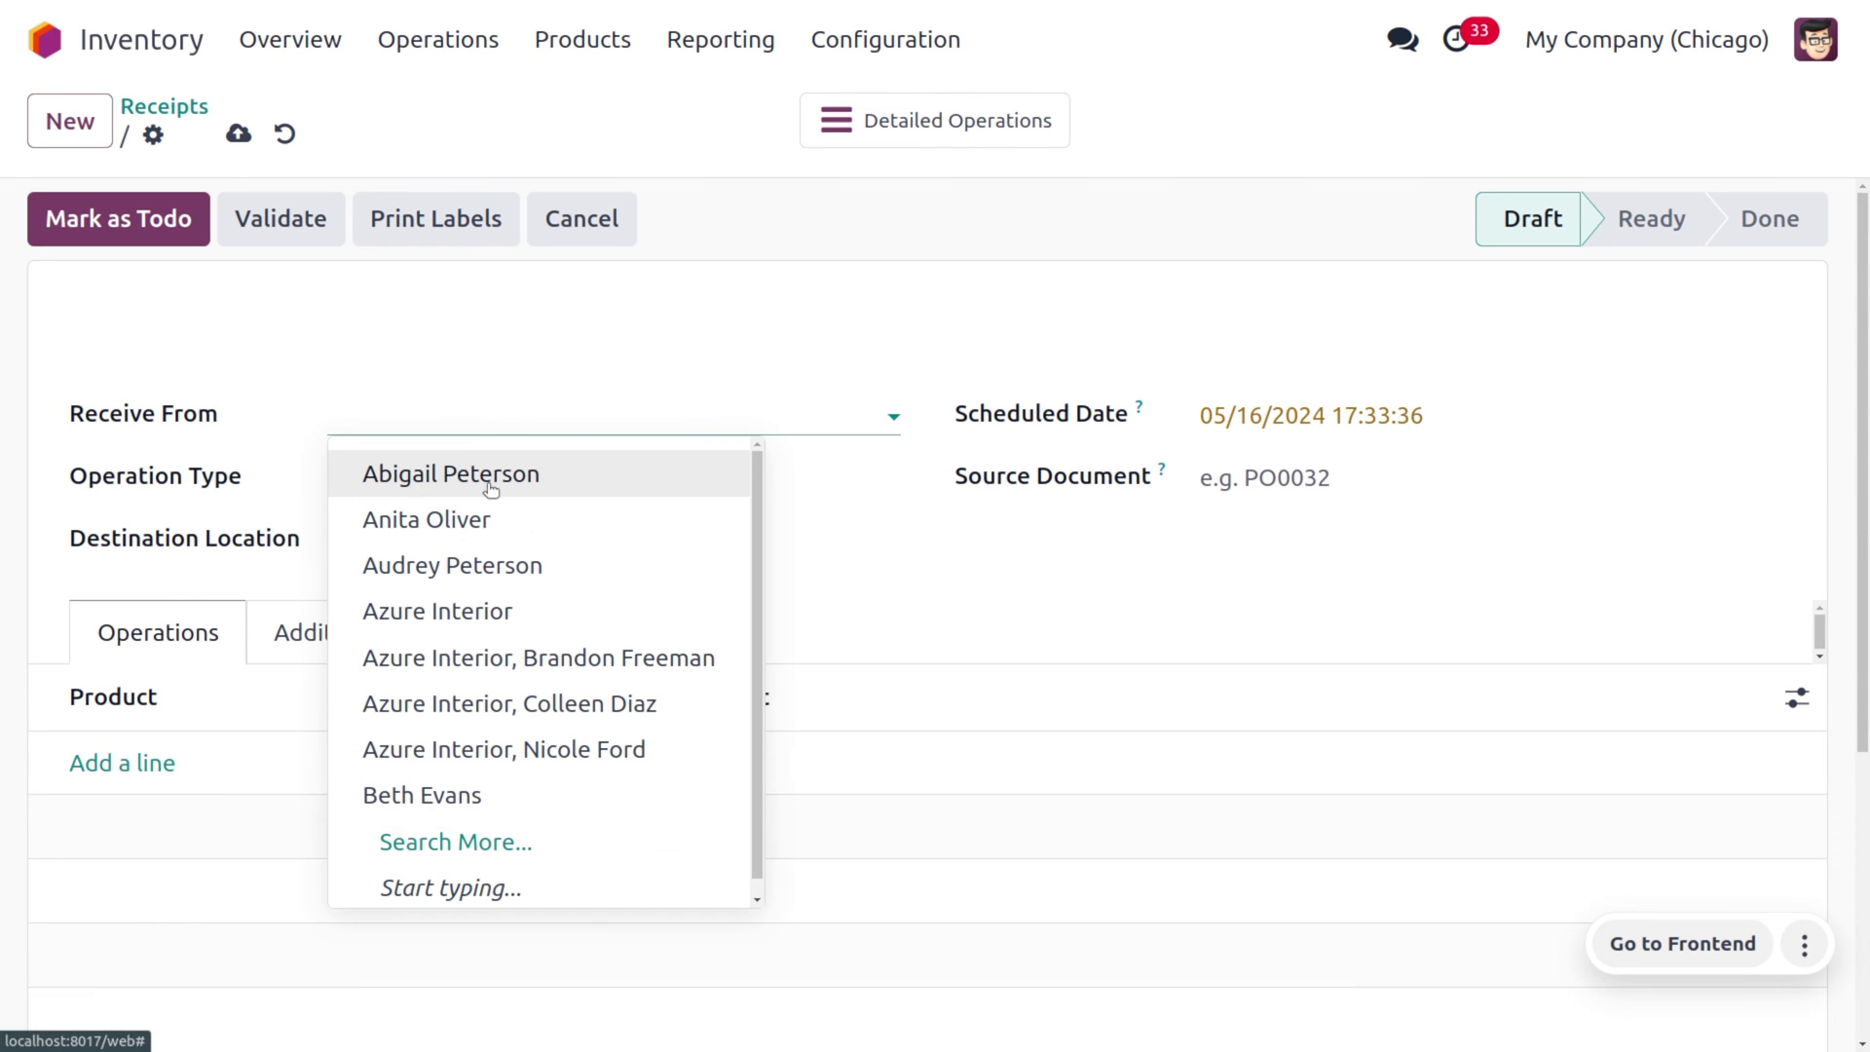
pyautogui.click(490, 477)
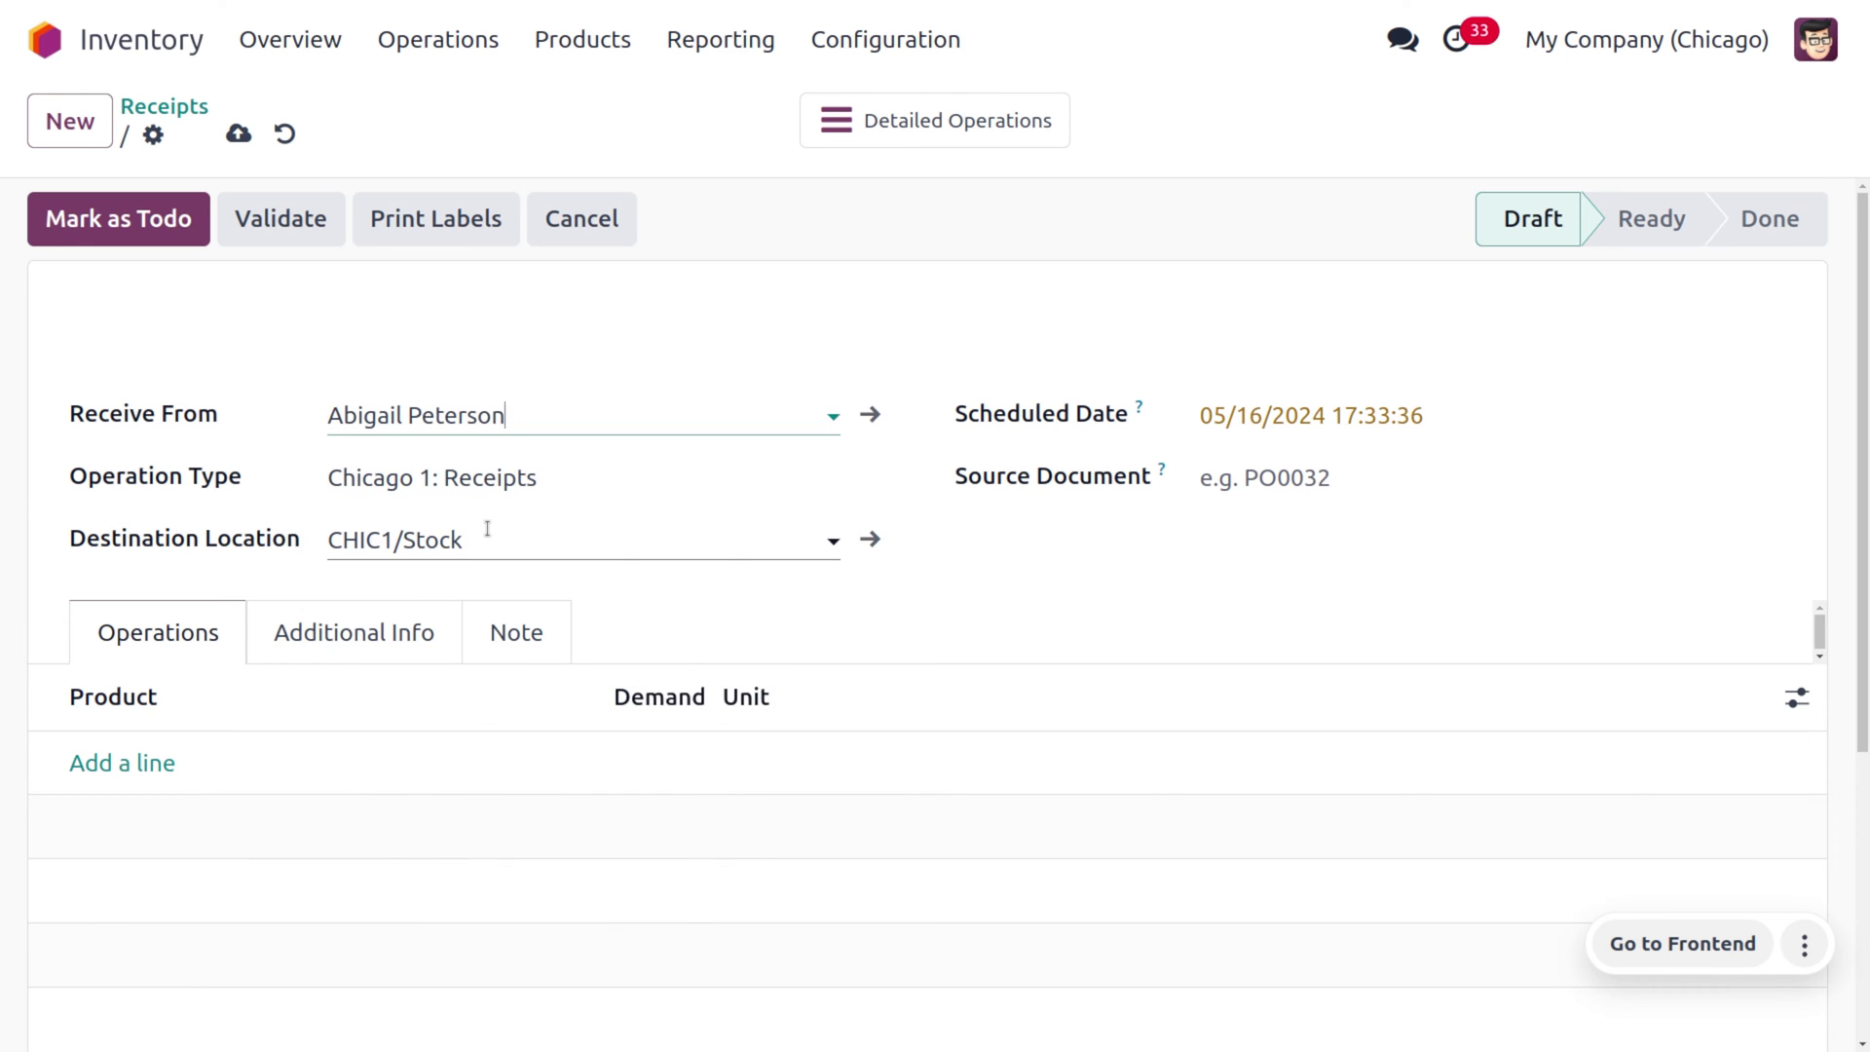
pyautogui.scroll(-4, 487, 535)
pyautogui.click(133, 372)
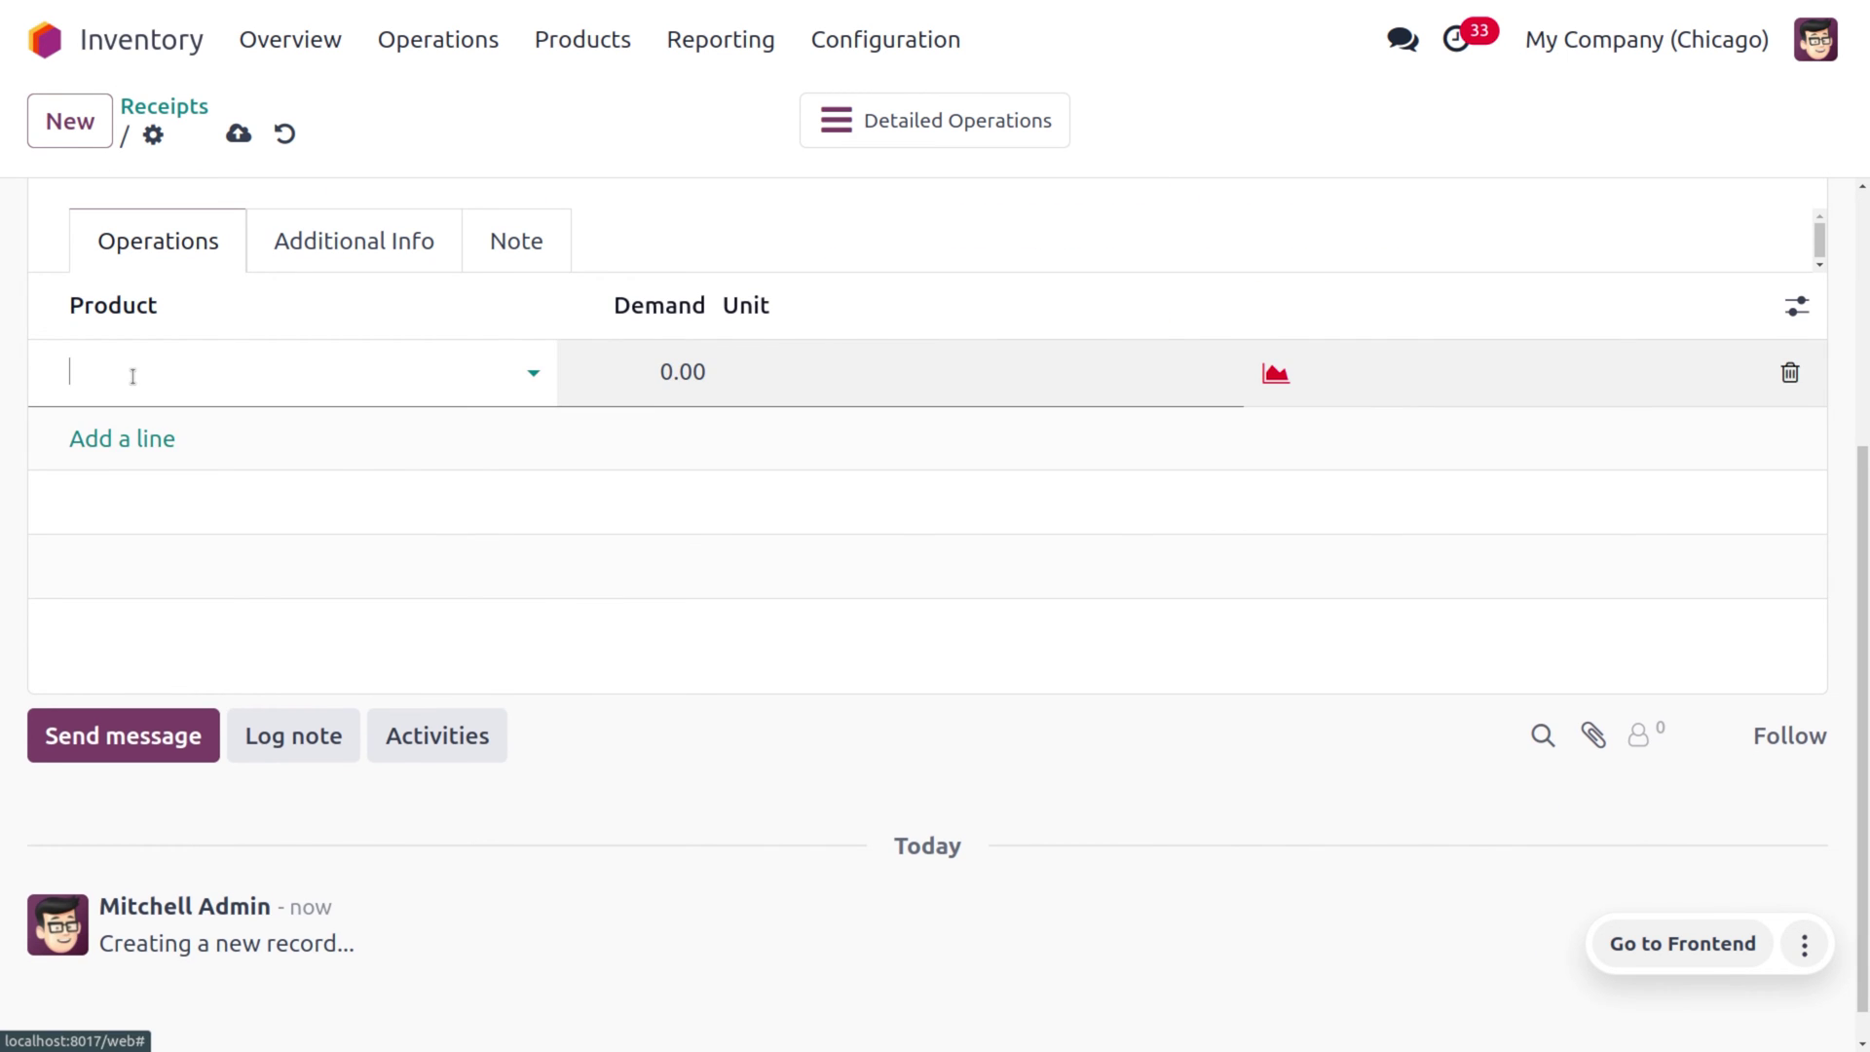
pyautogui.click(281, 424)
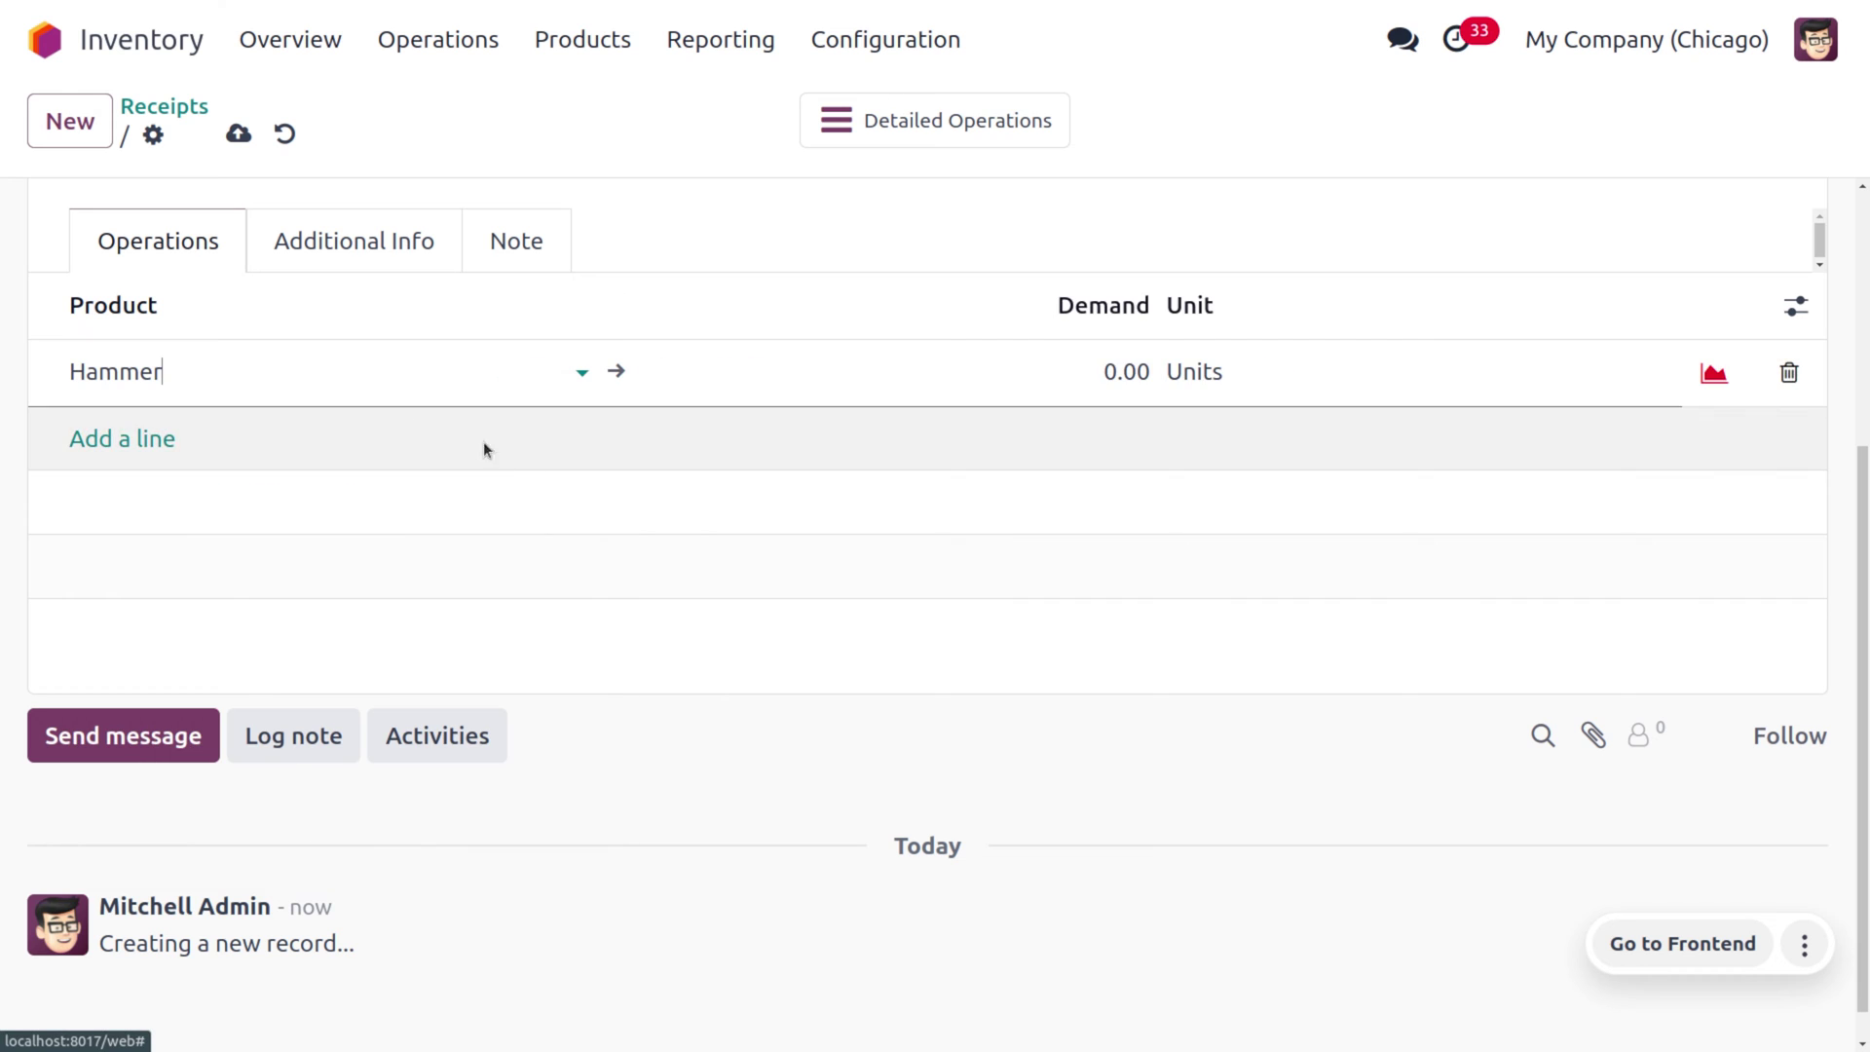
pyautogui.click(1110, 376)
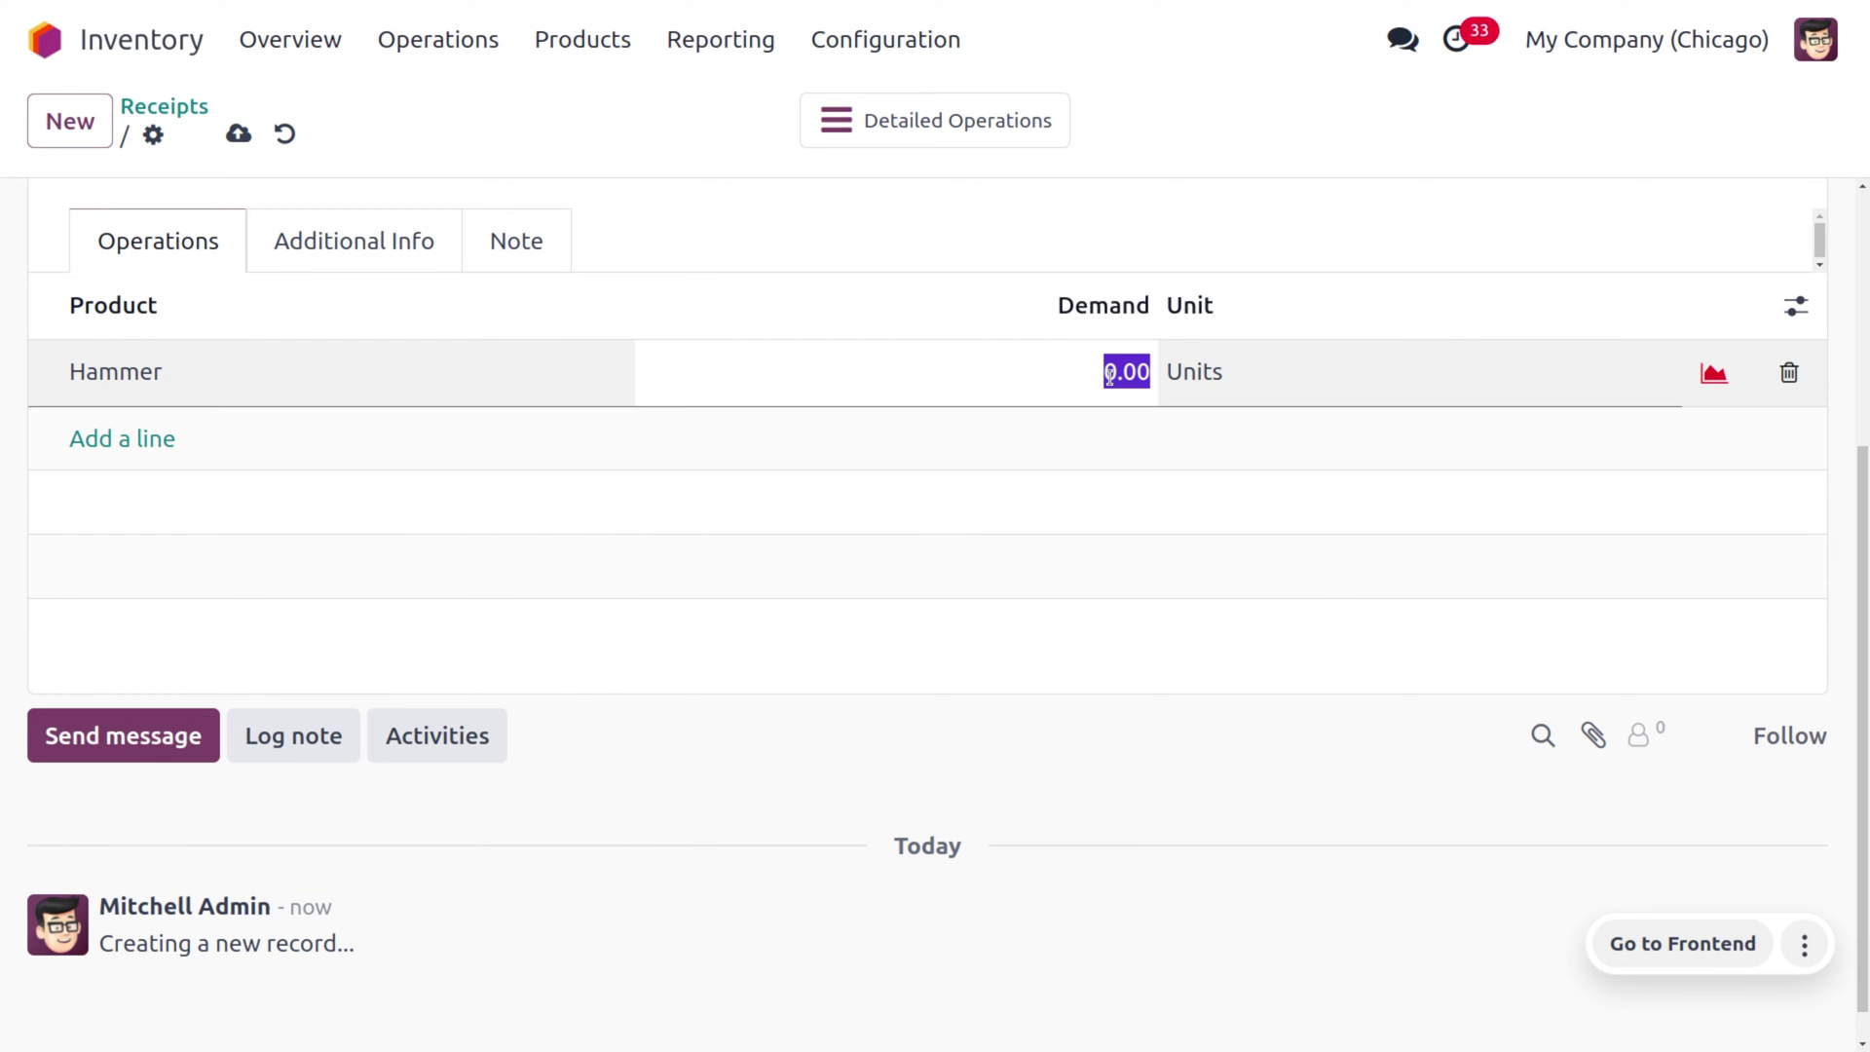
pyautogui.write('100')
pyautogui.click(1224, 828)
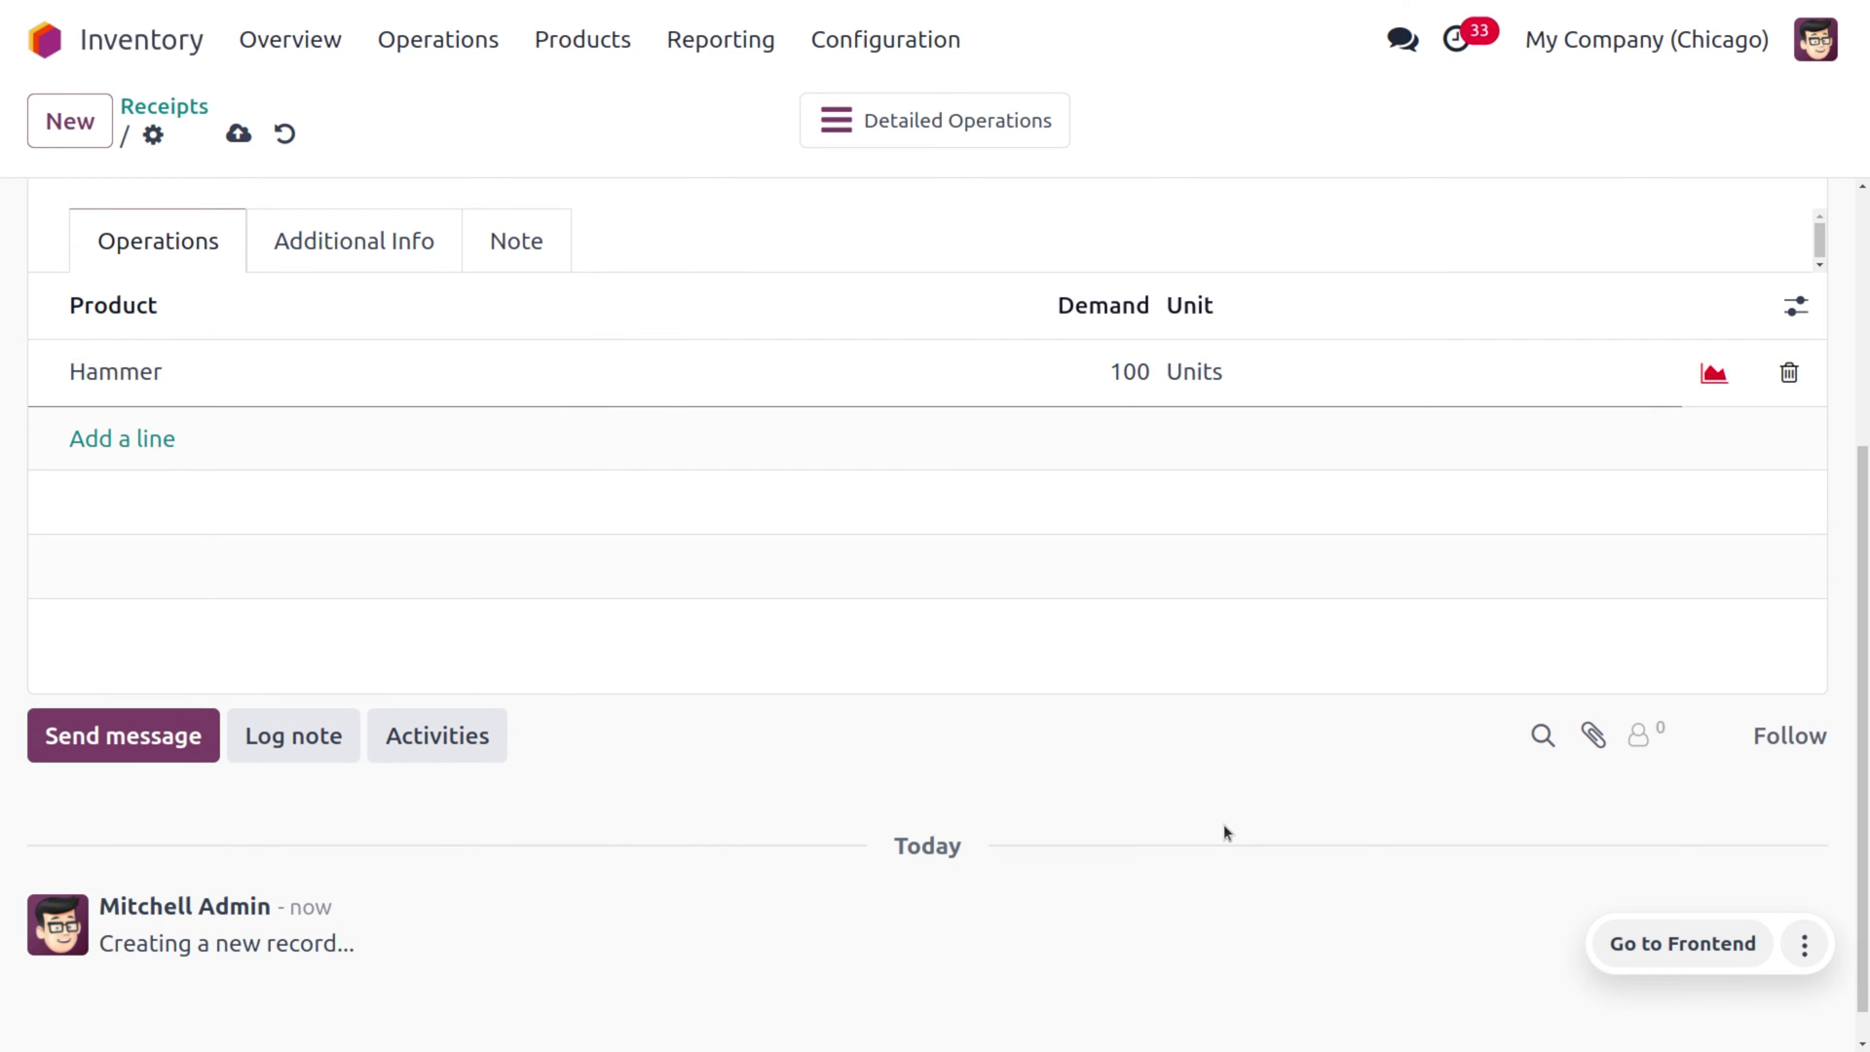
# Step: Save the receipt as CHIC1/IN/00005 and mark it as To Do
pyautogui.scroll(4, 1224, 831)
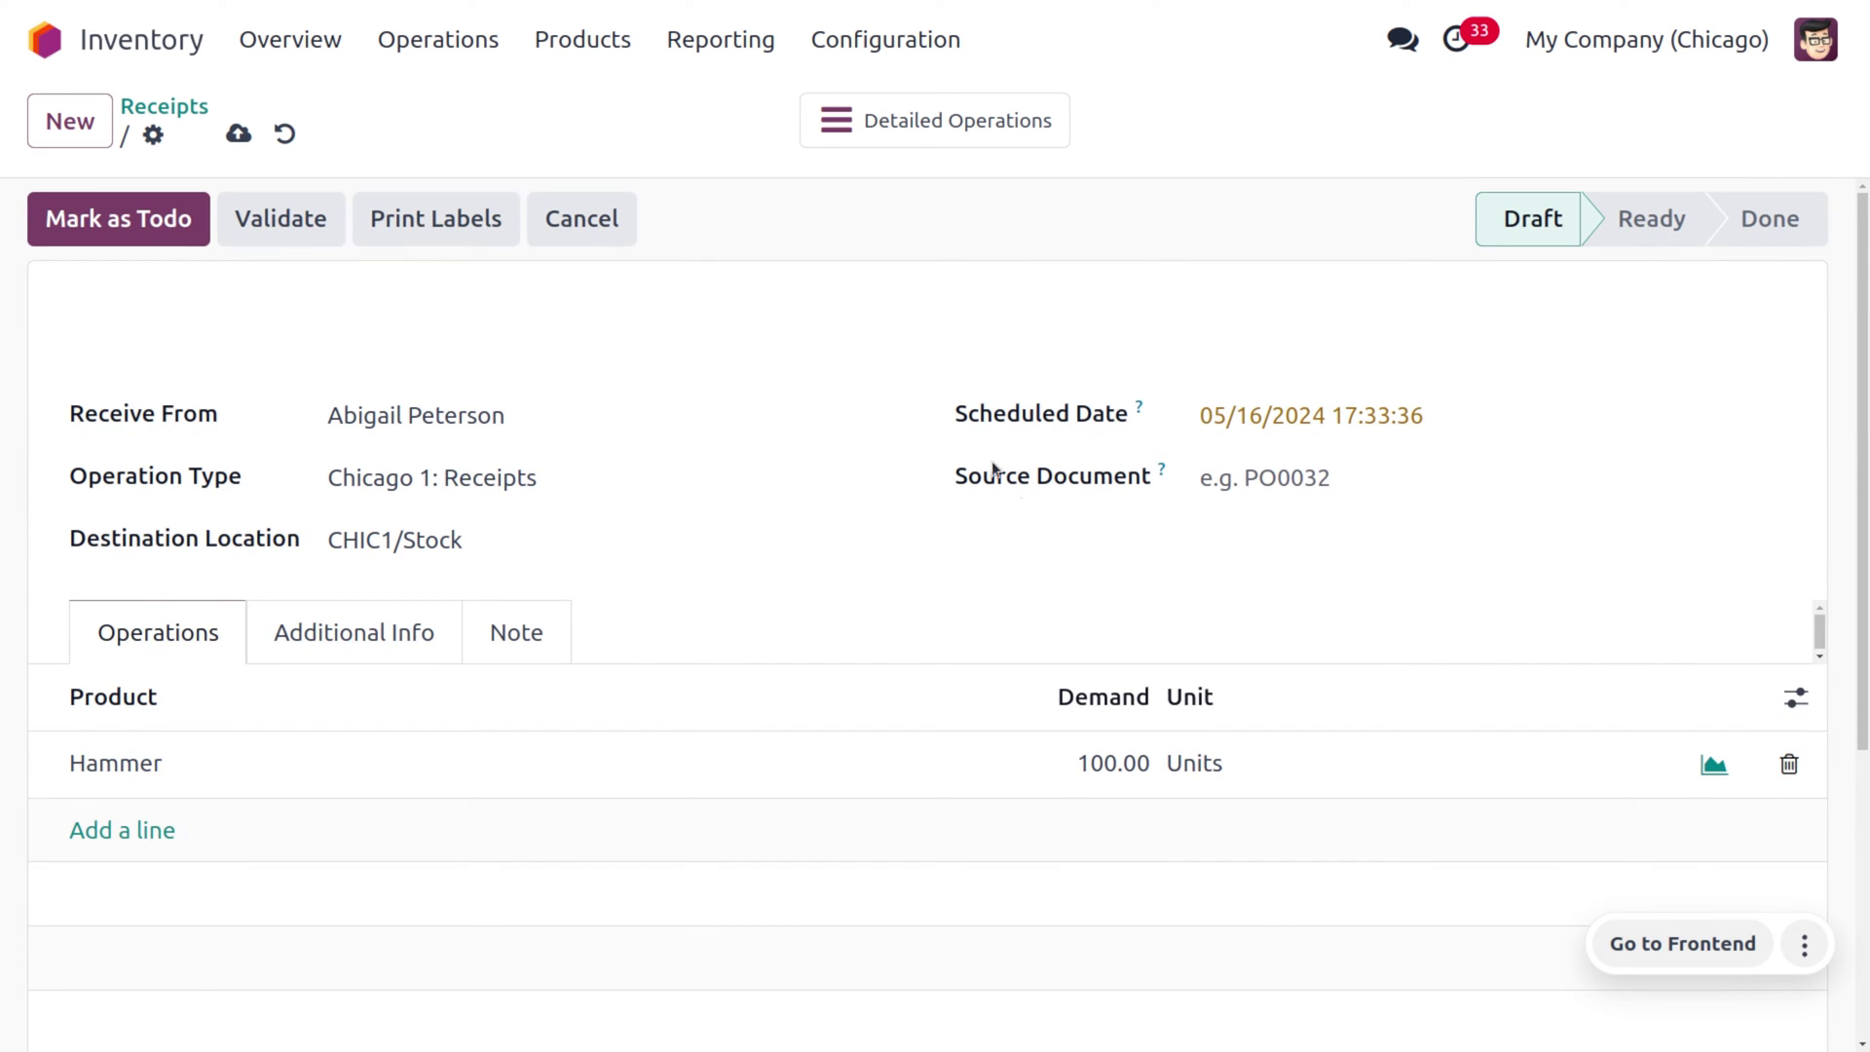
pyautogui.click(239, 135)
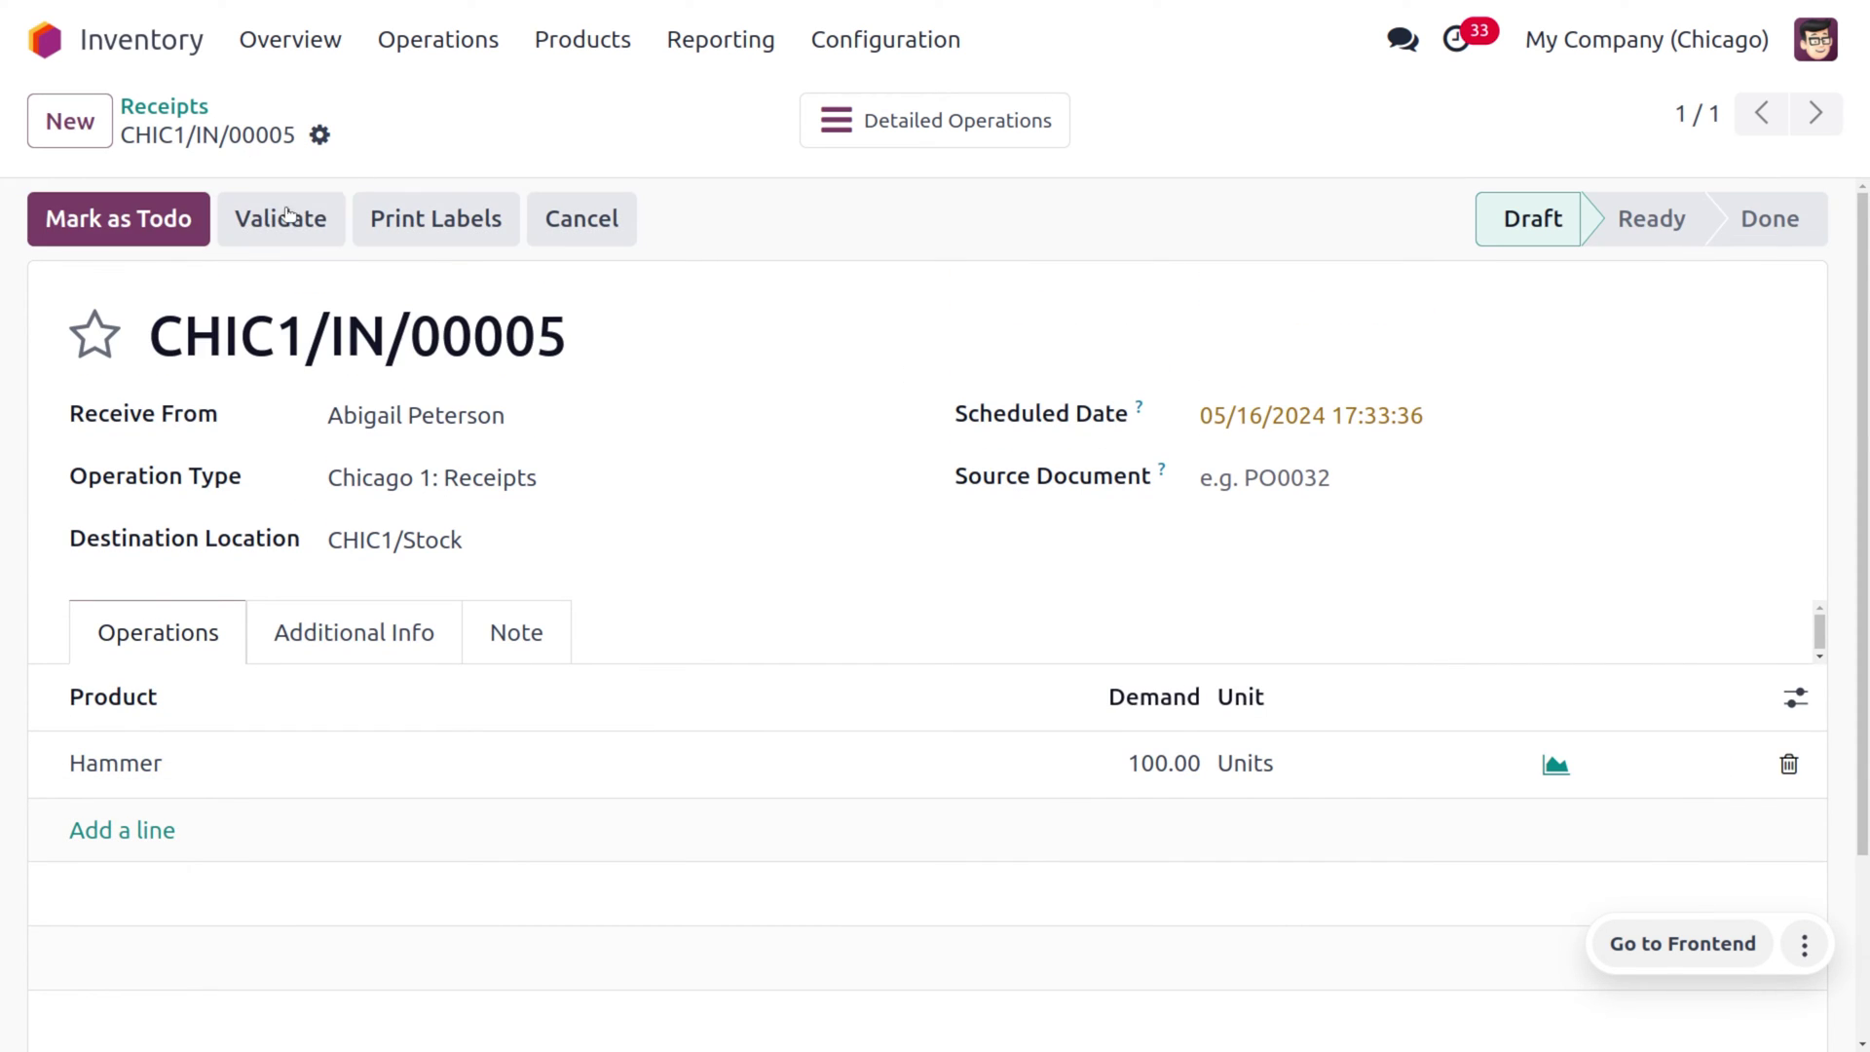
pyautogui.click(125, 218)
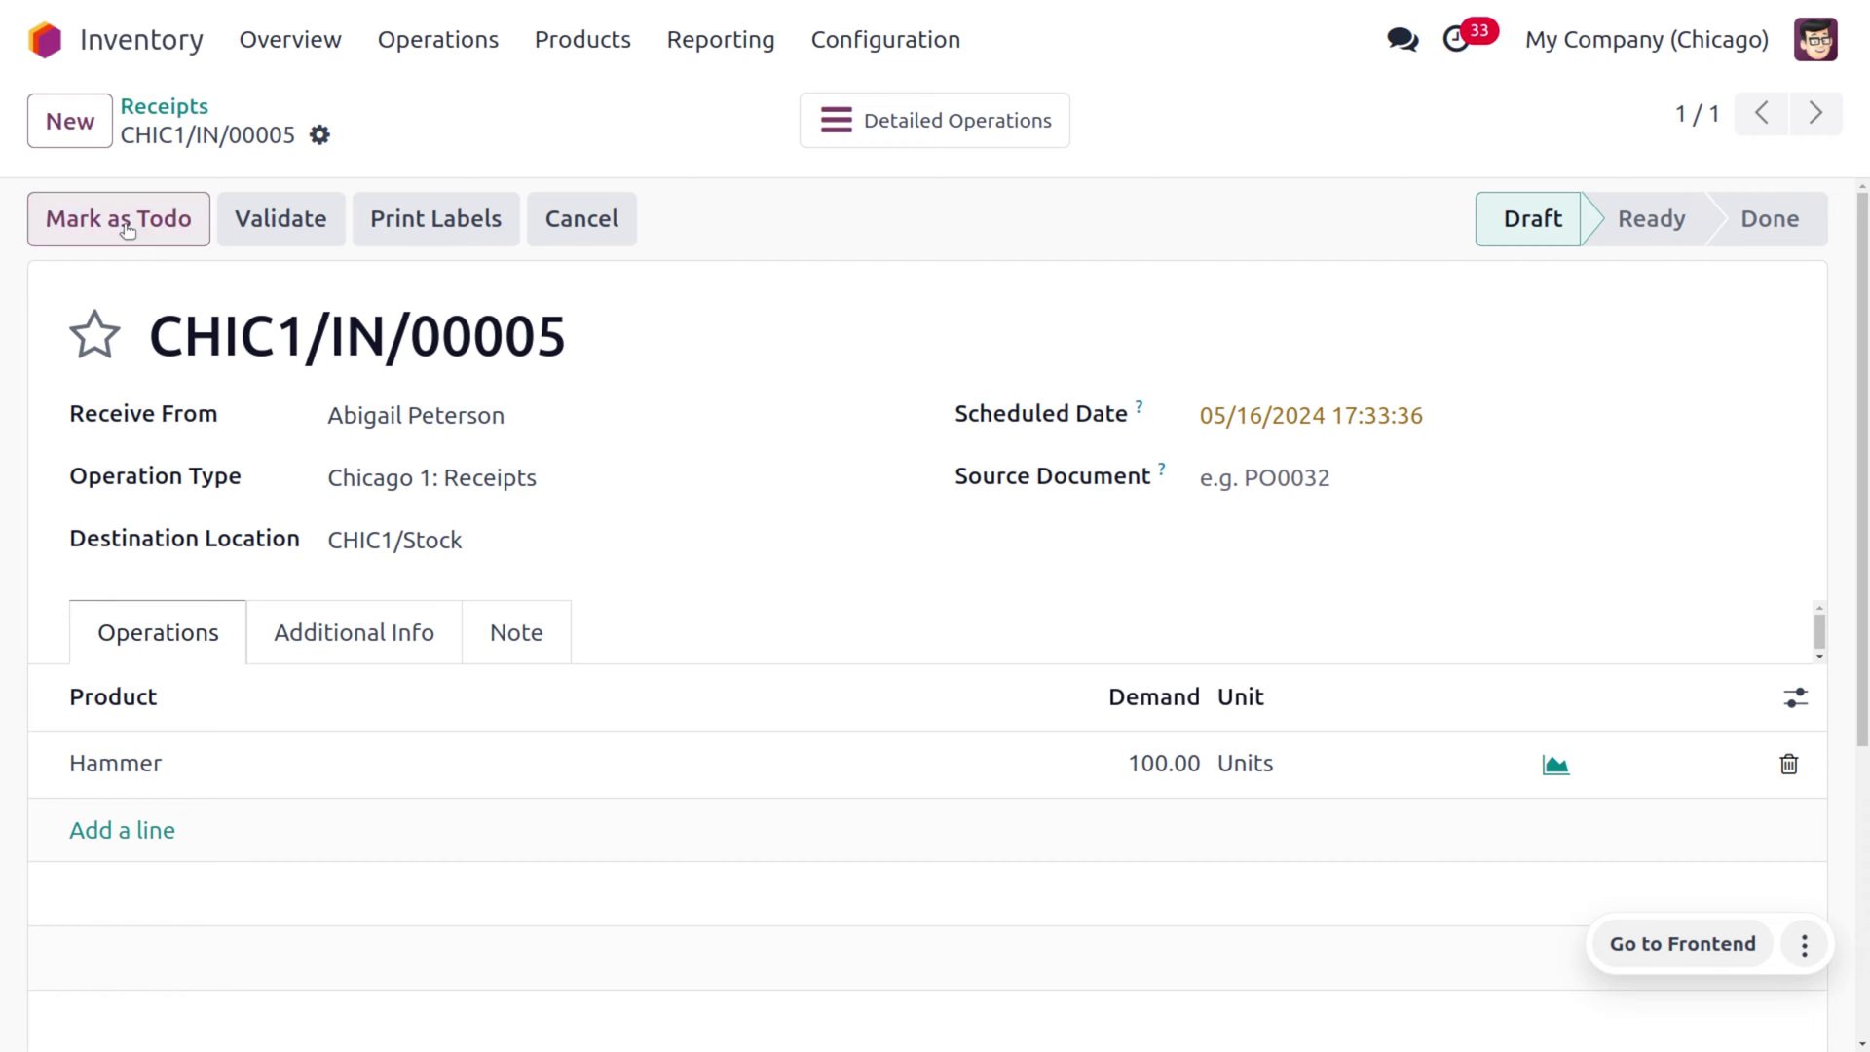
# Step: Put the 100 hammers into new package PACK0000006 and view the detailed operations
pyautogui.scroll(-2, 865, 497)
pyautogui.scroll(2, 866, 497)
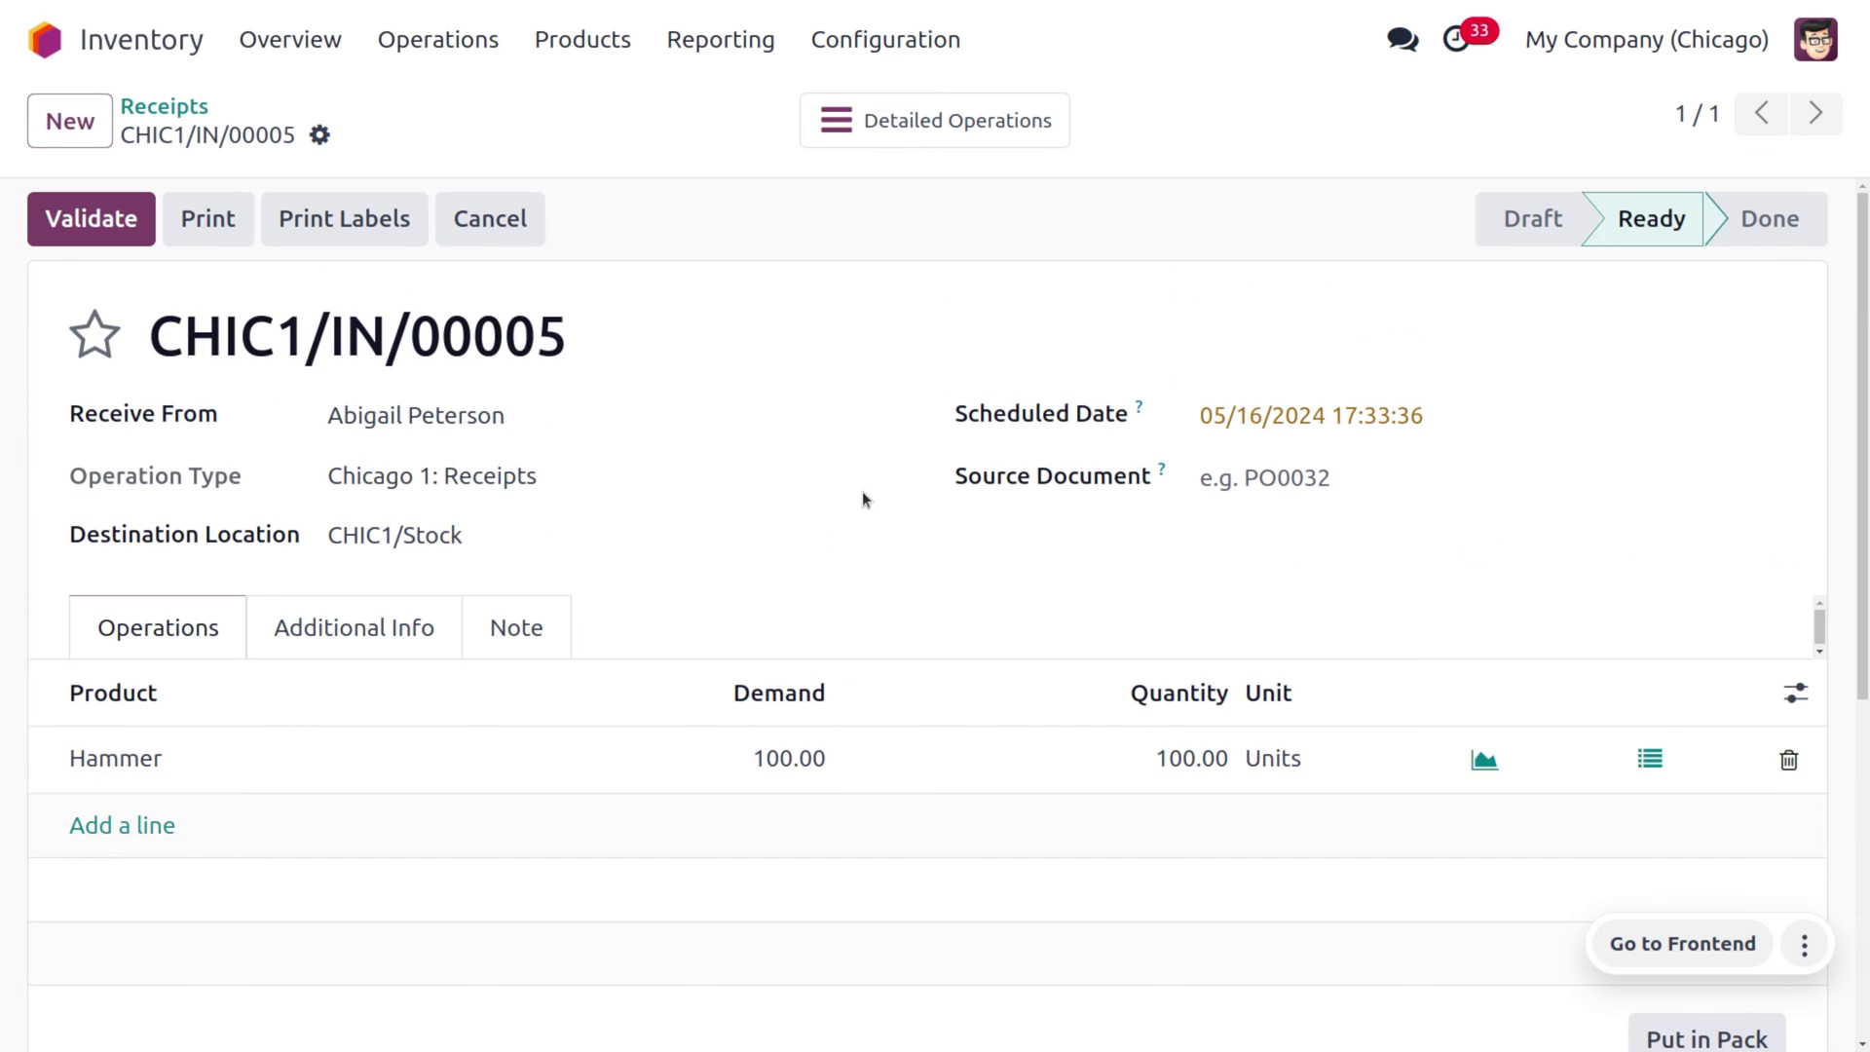
pyautogui.scroll(-2, 863, 499)
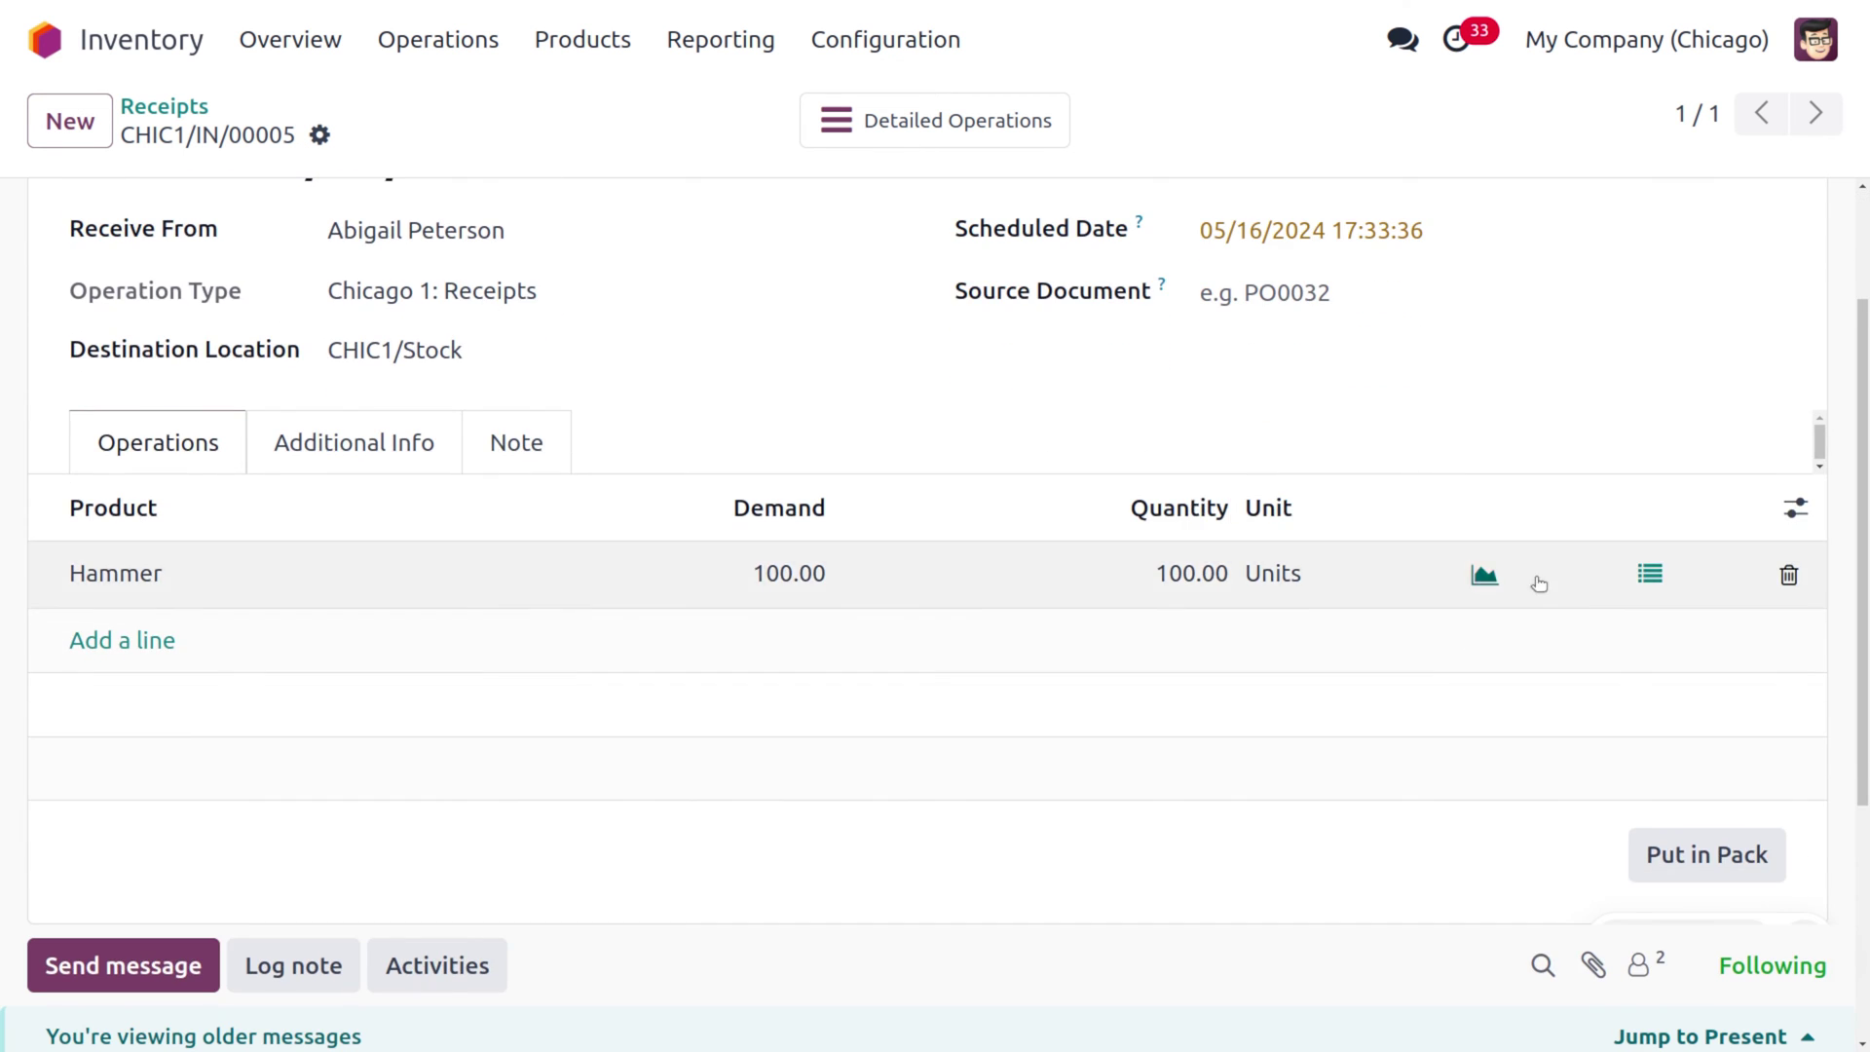
pyautogui.click(1723, 865)
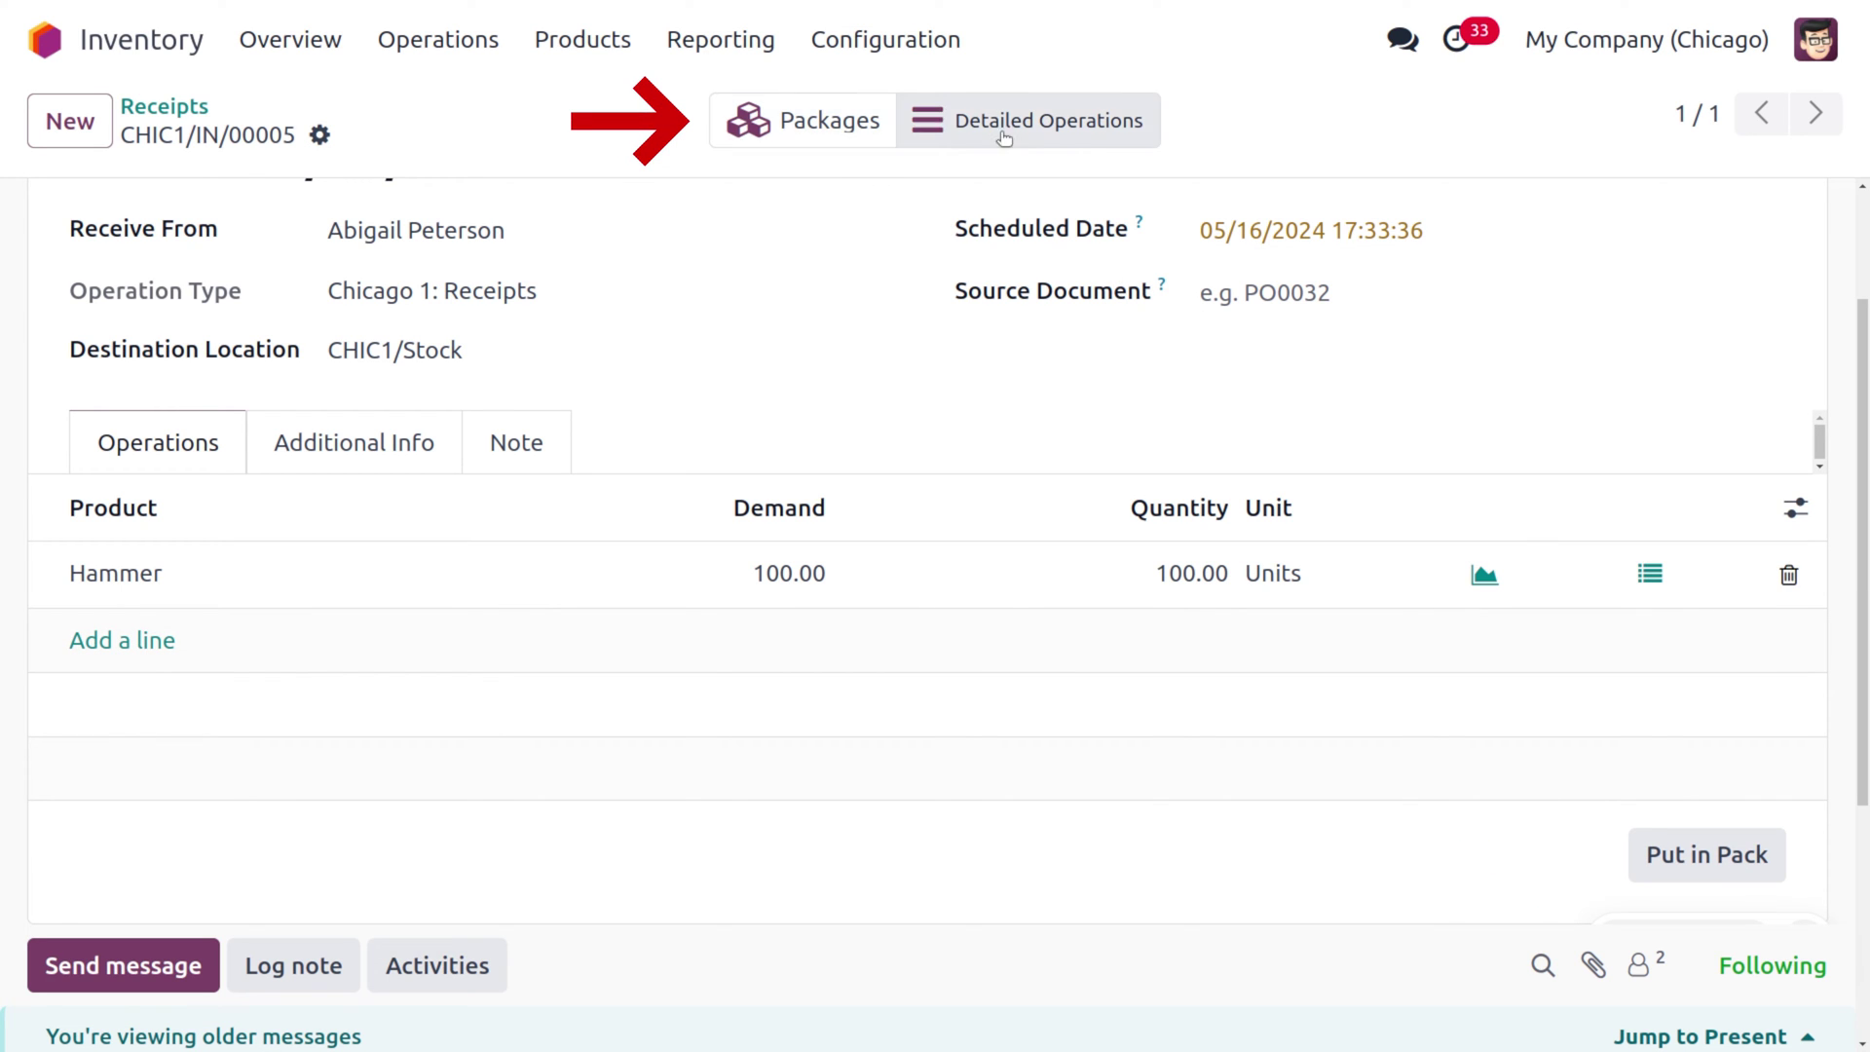
pyautogui.click(1083, 143)
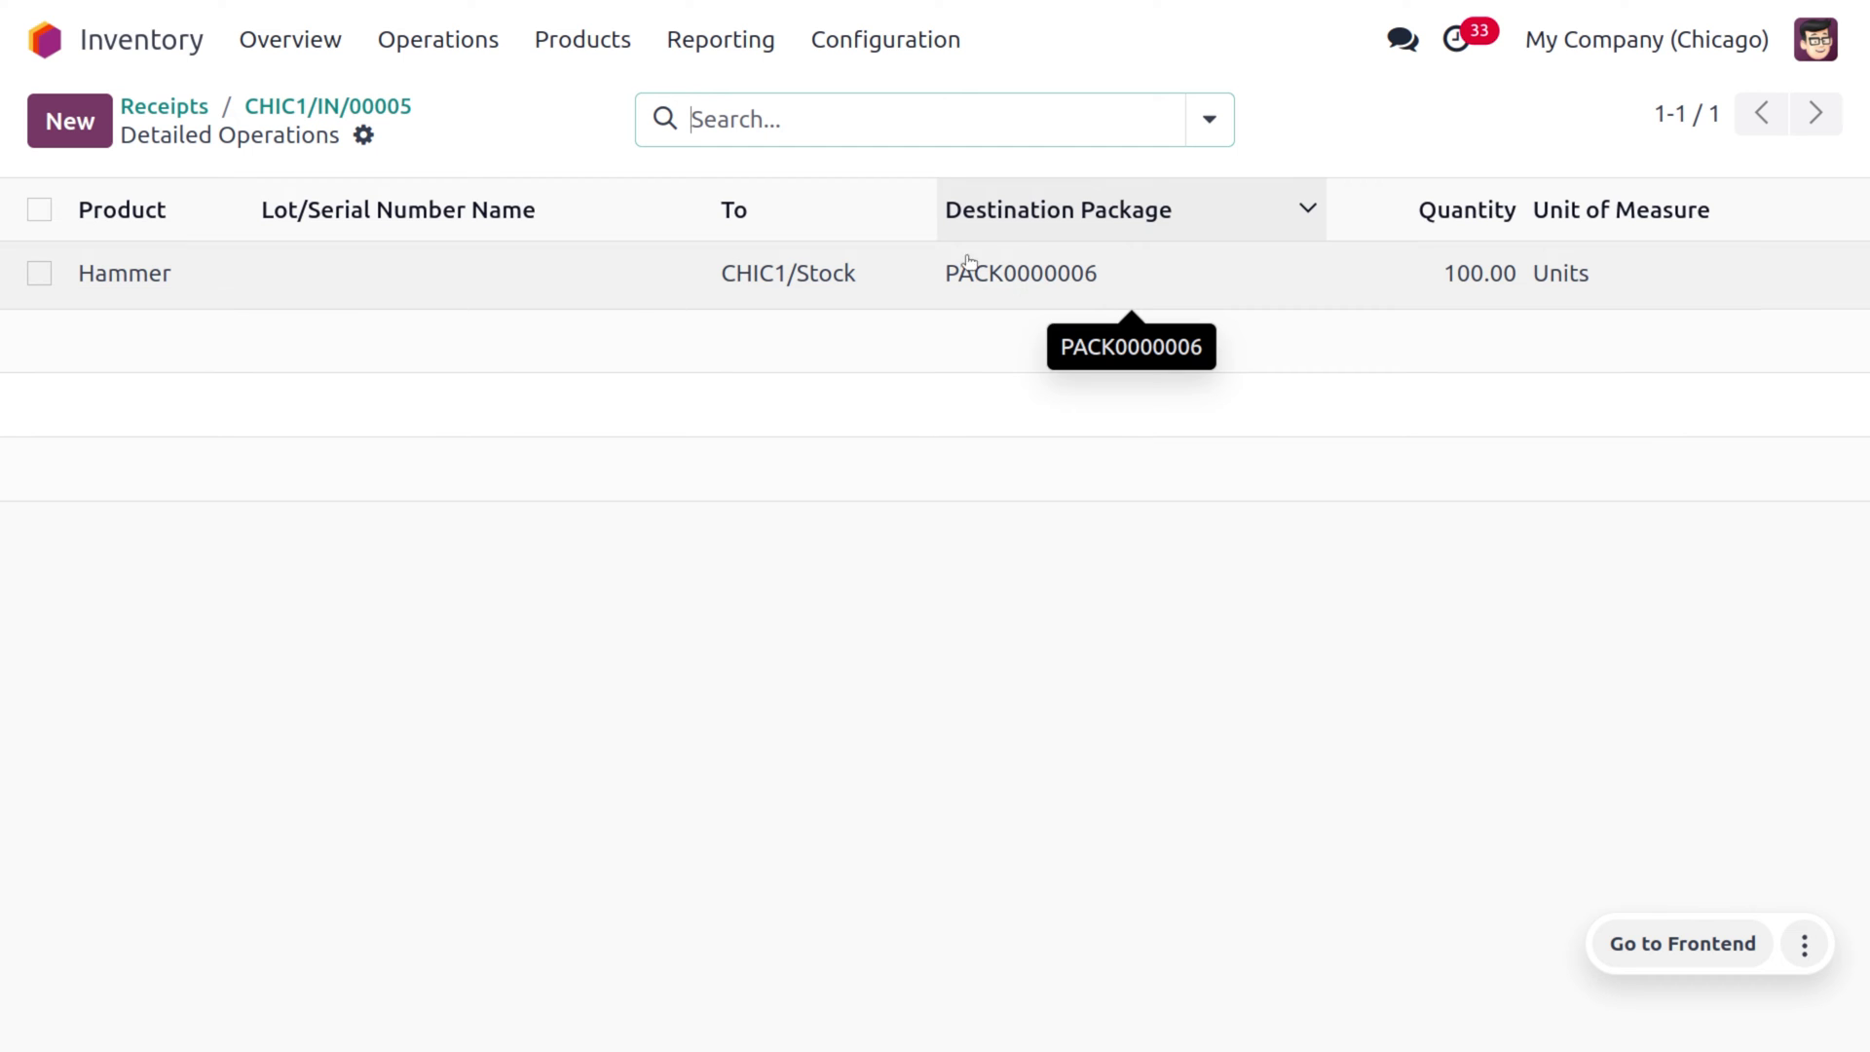
# Step: Inspect package PACK0000006 from the receipt's Packages list, then return to CHIC1/IN/00005
pyautogui.click(332, 115)
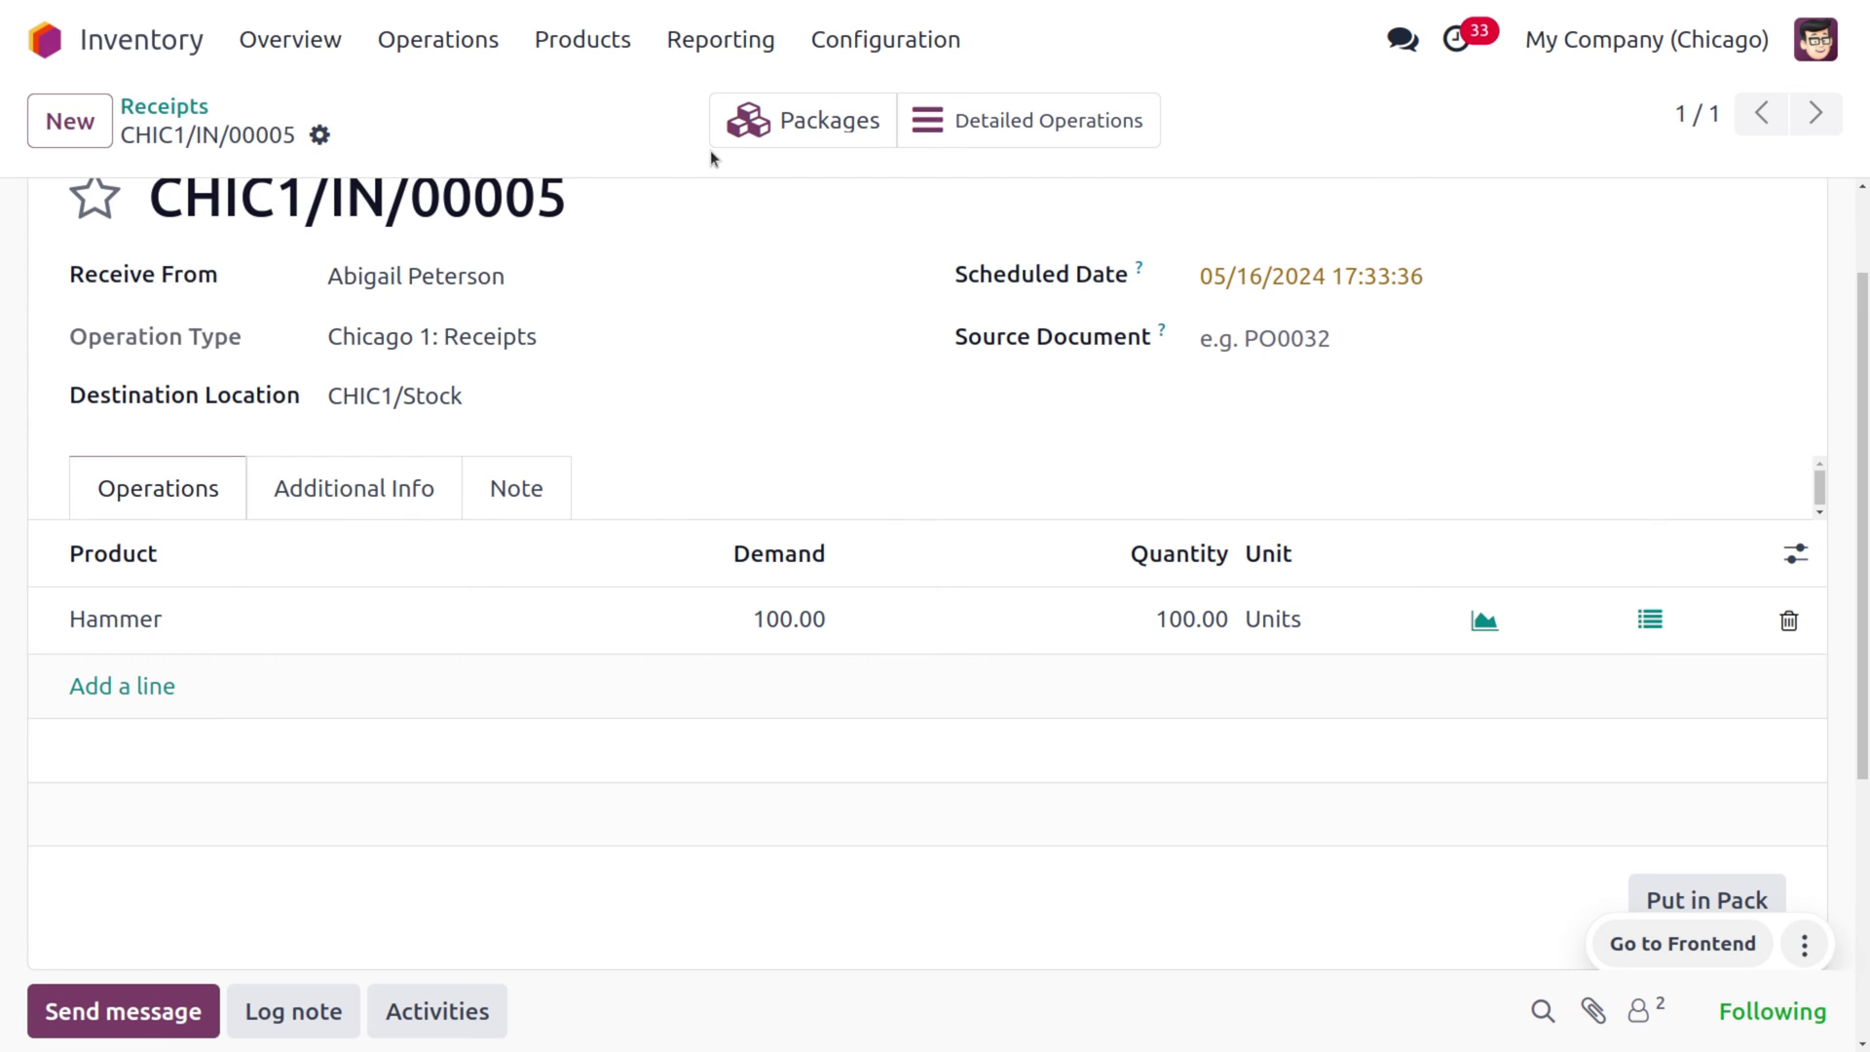
pyautogui.click(828, 143)
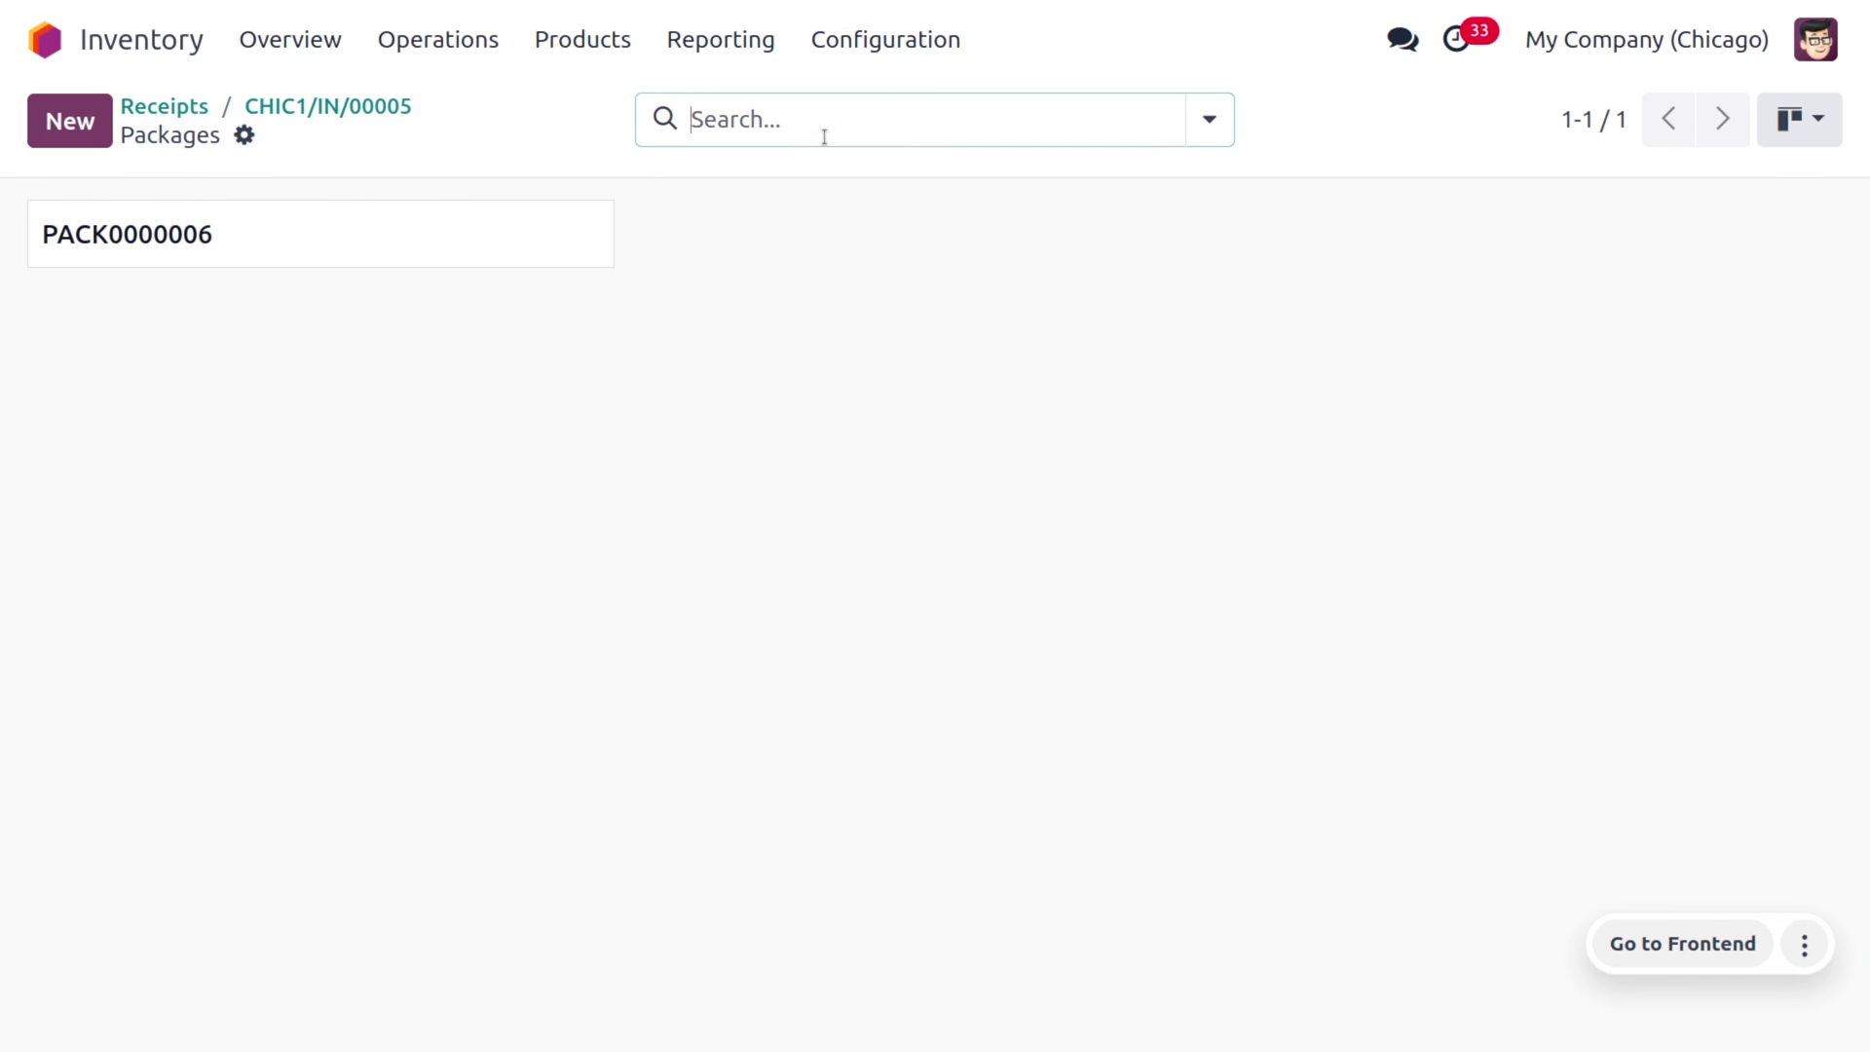
pyautogui.press('F11')
pyautogui.click(303, 250)
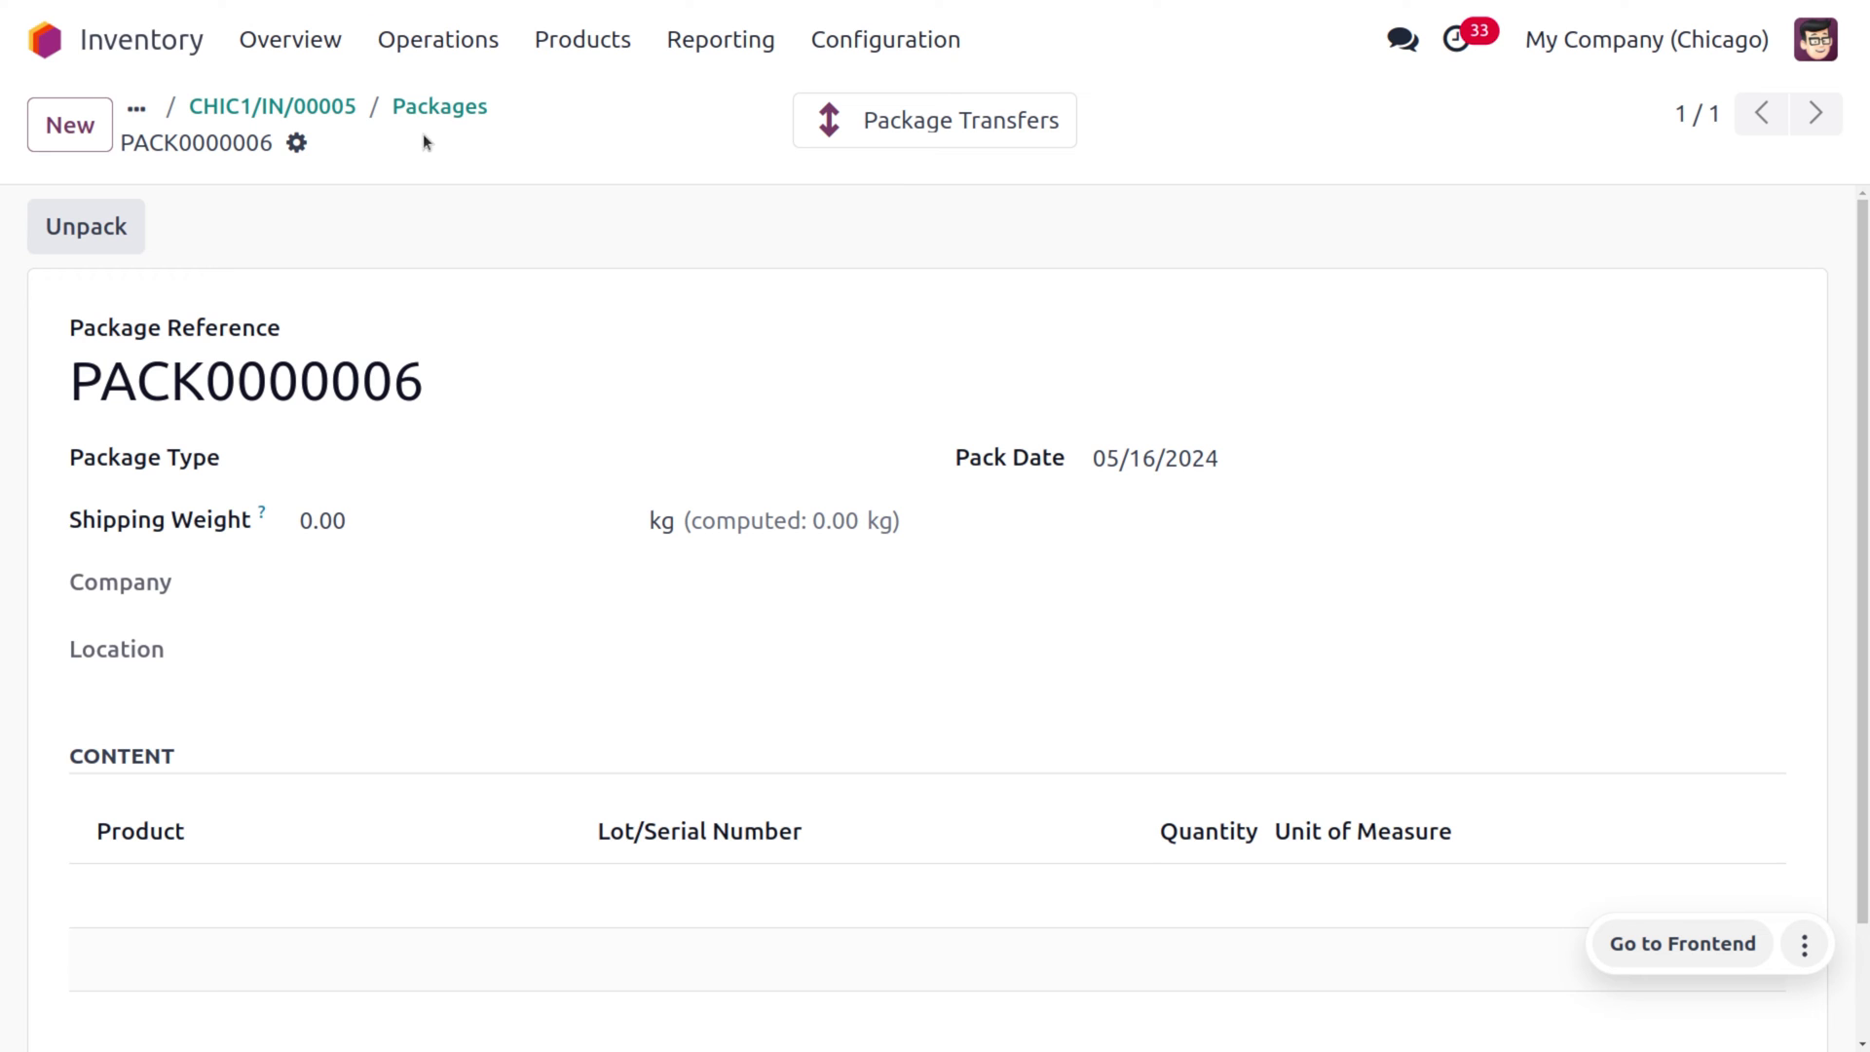
pyautogui.click(441, 106)
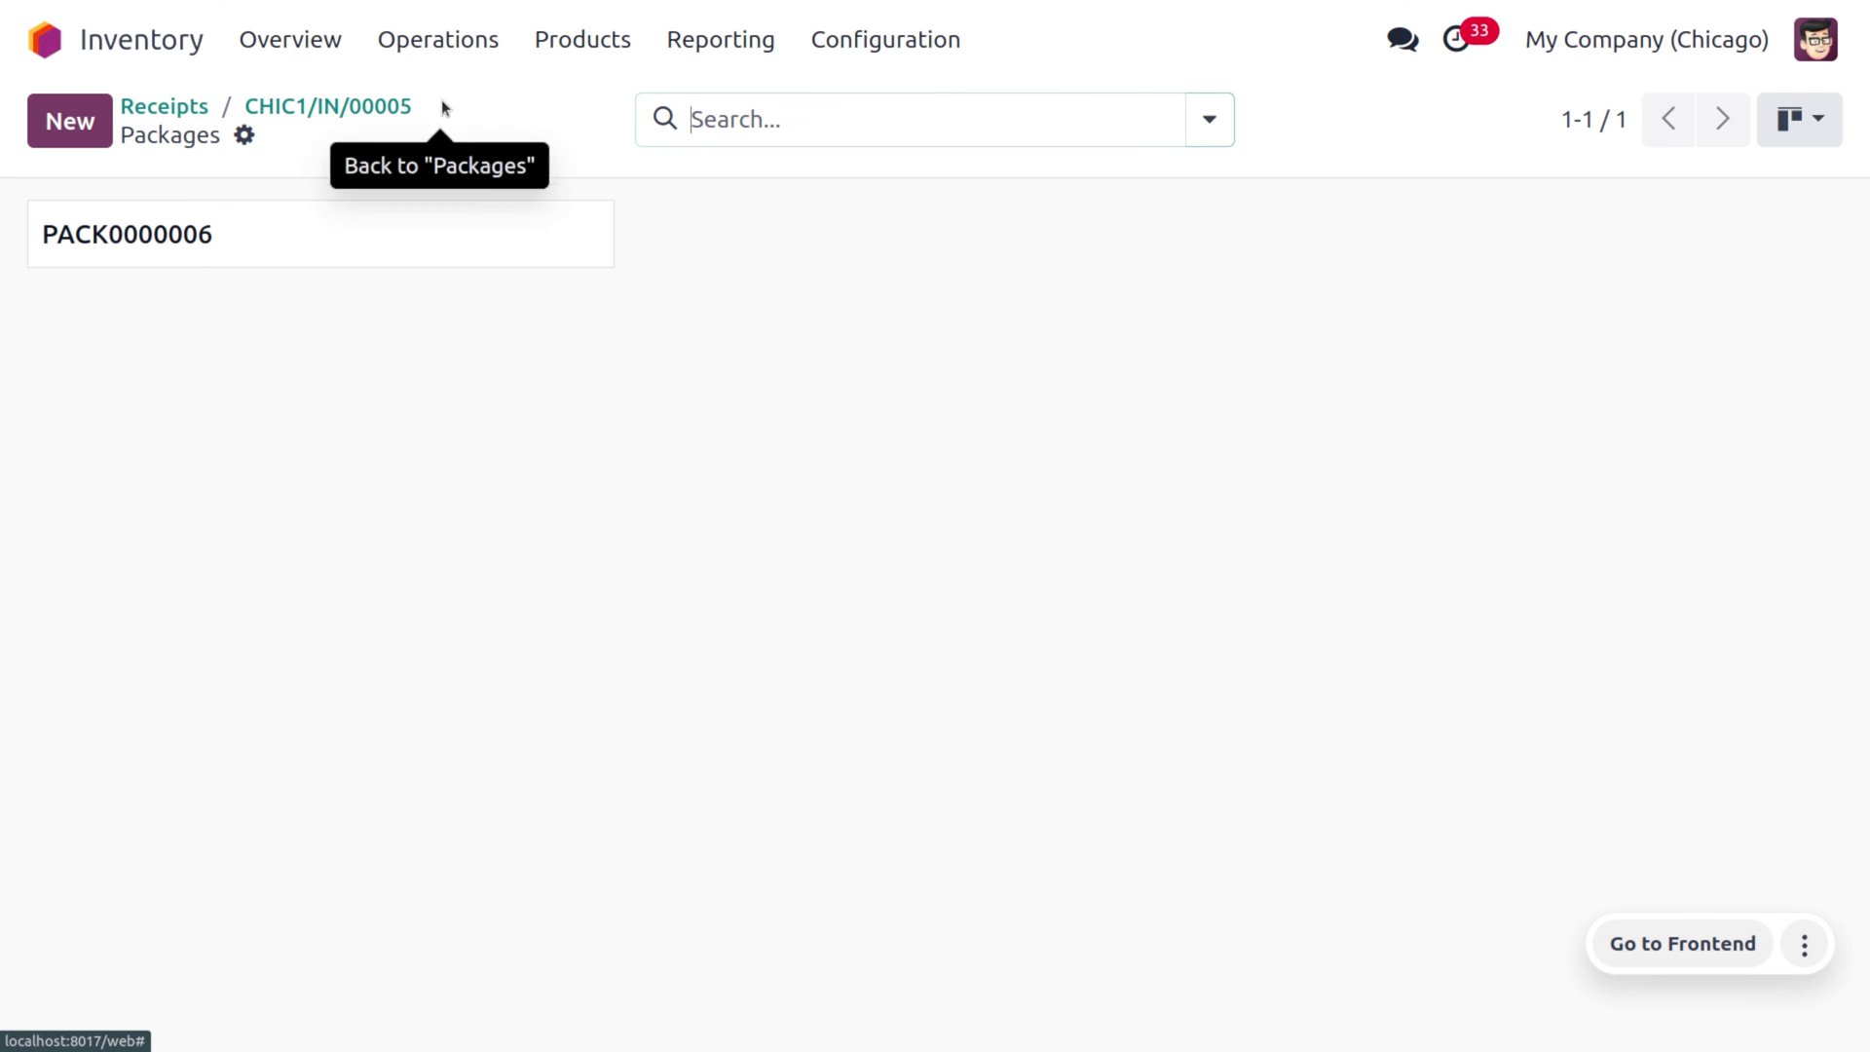
pyautogui.click(292, 108)
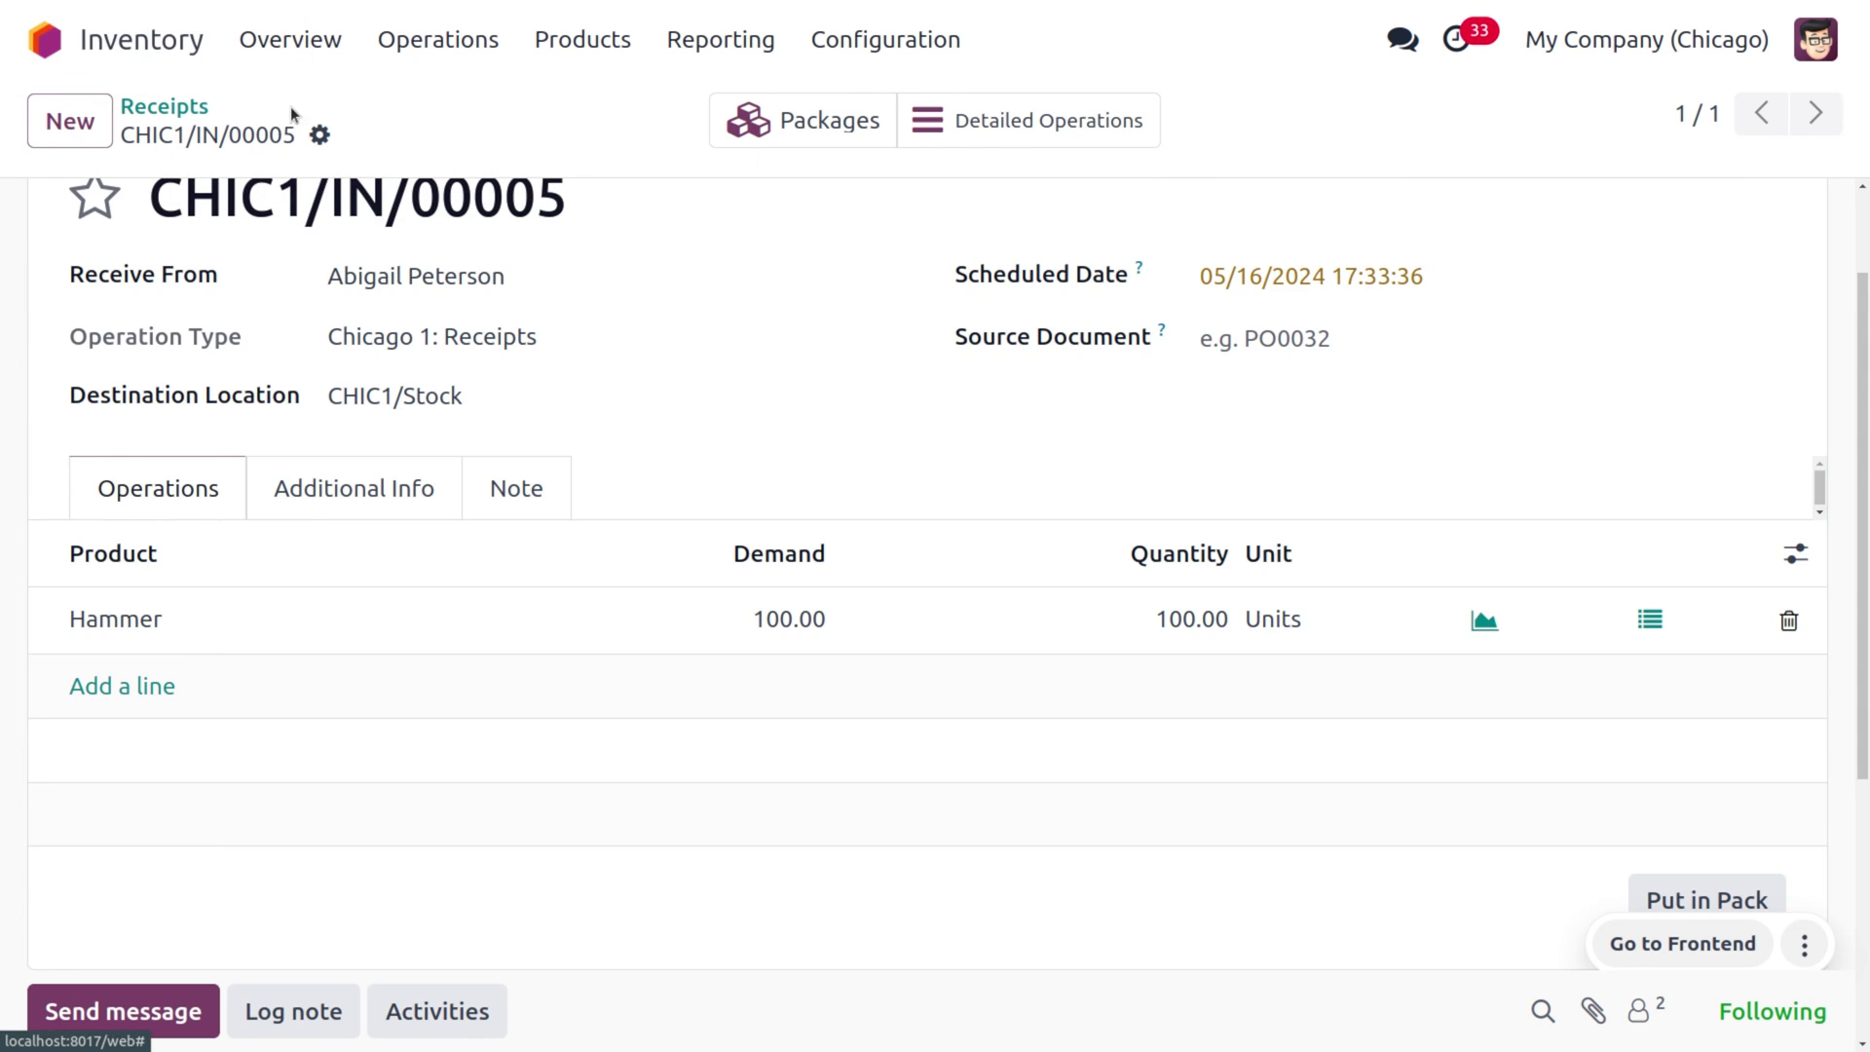
# Step: Validate the receipt and print PACK0000006's Package Barcode with Content report
pyautogui.click(103, 220)
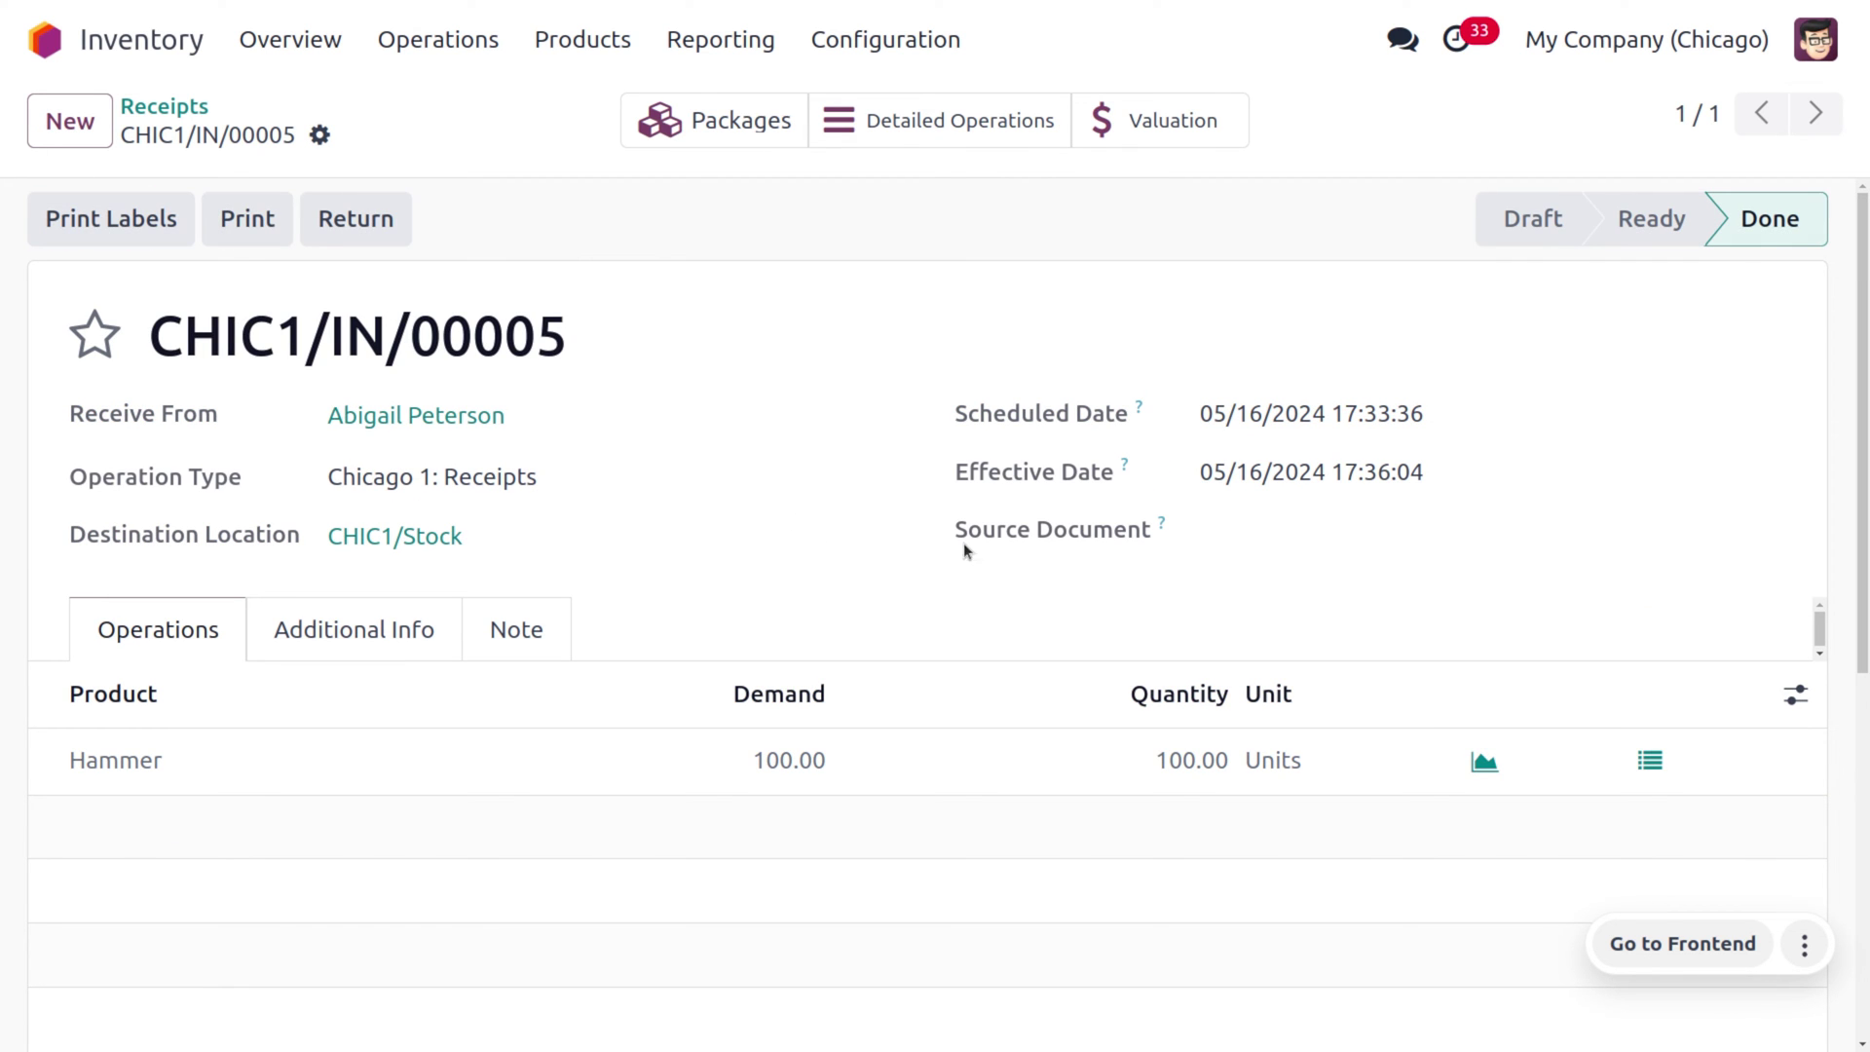
pyautogui.click(719, 119)
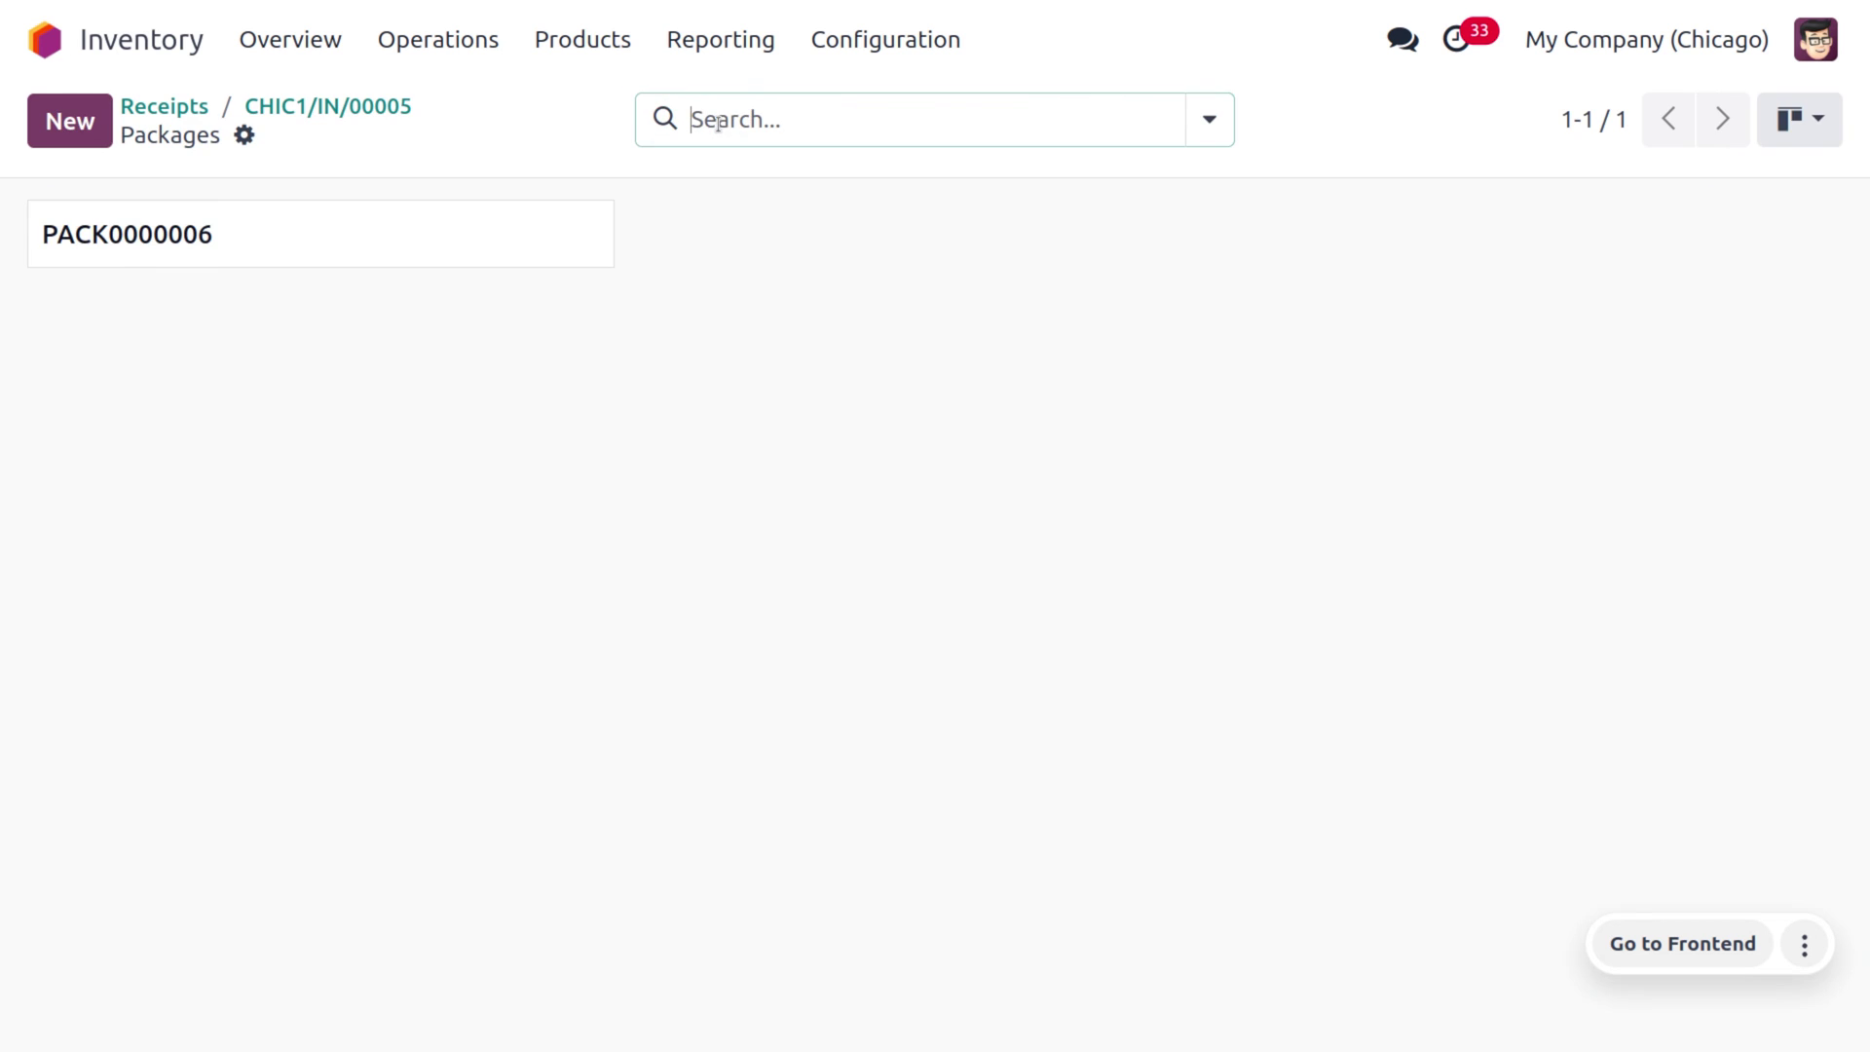
pyautogui.click(441, 242)
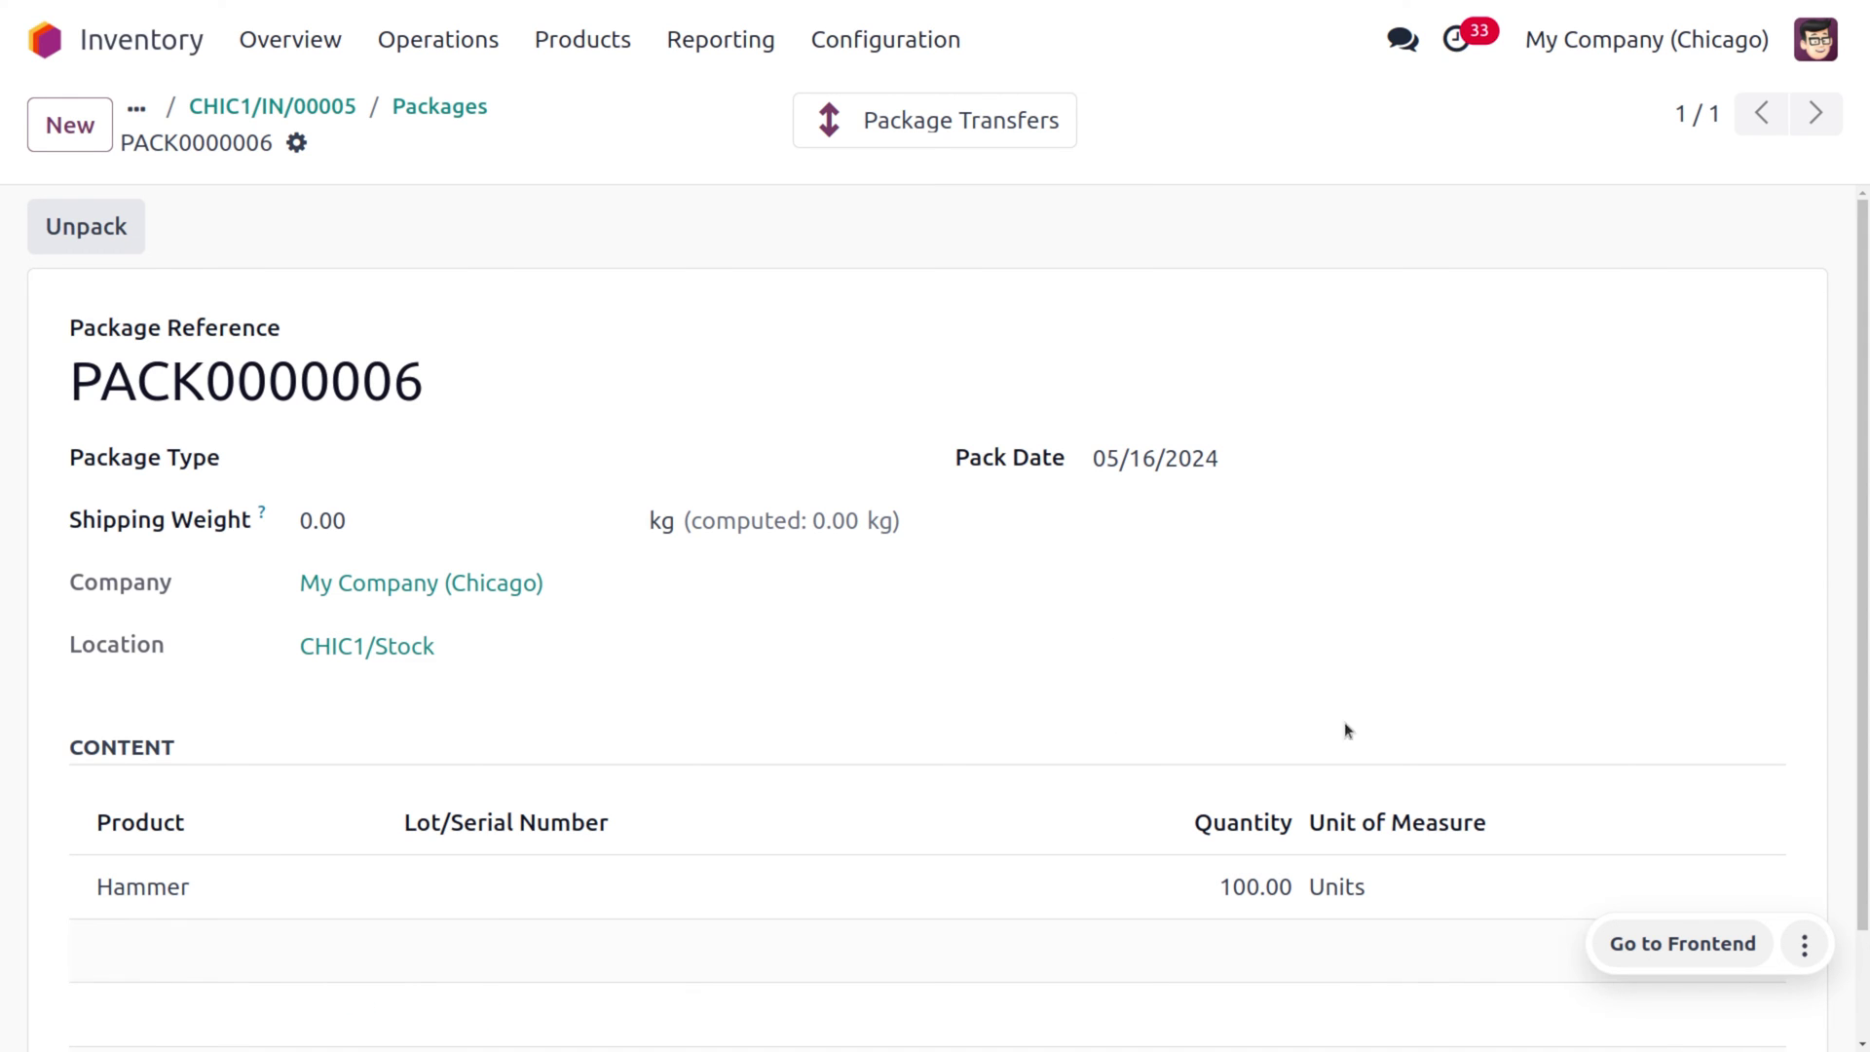
pyautogui.click(296, 143)
pyautogui.click(441, 213)
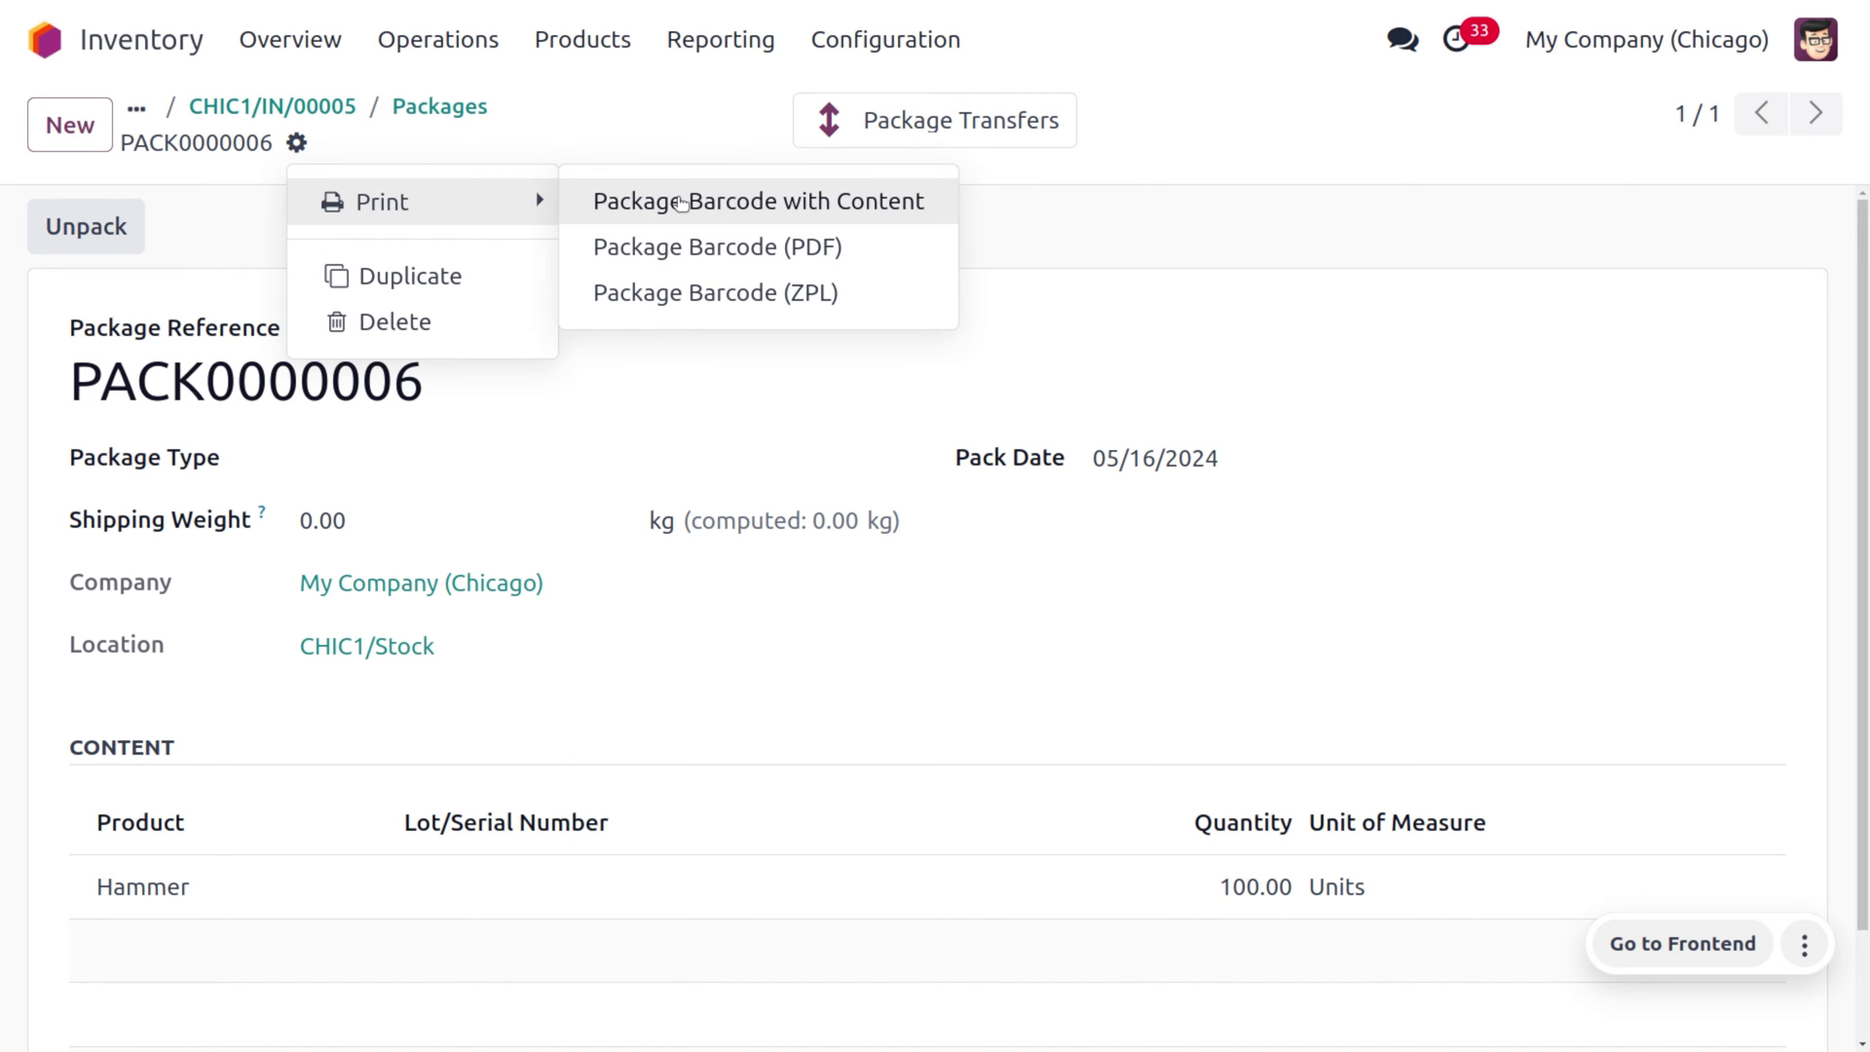
pyautogui.click(681, 202)
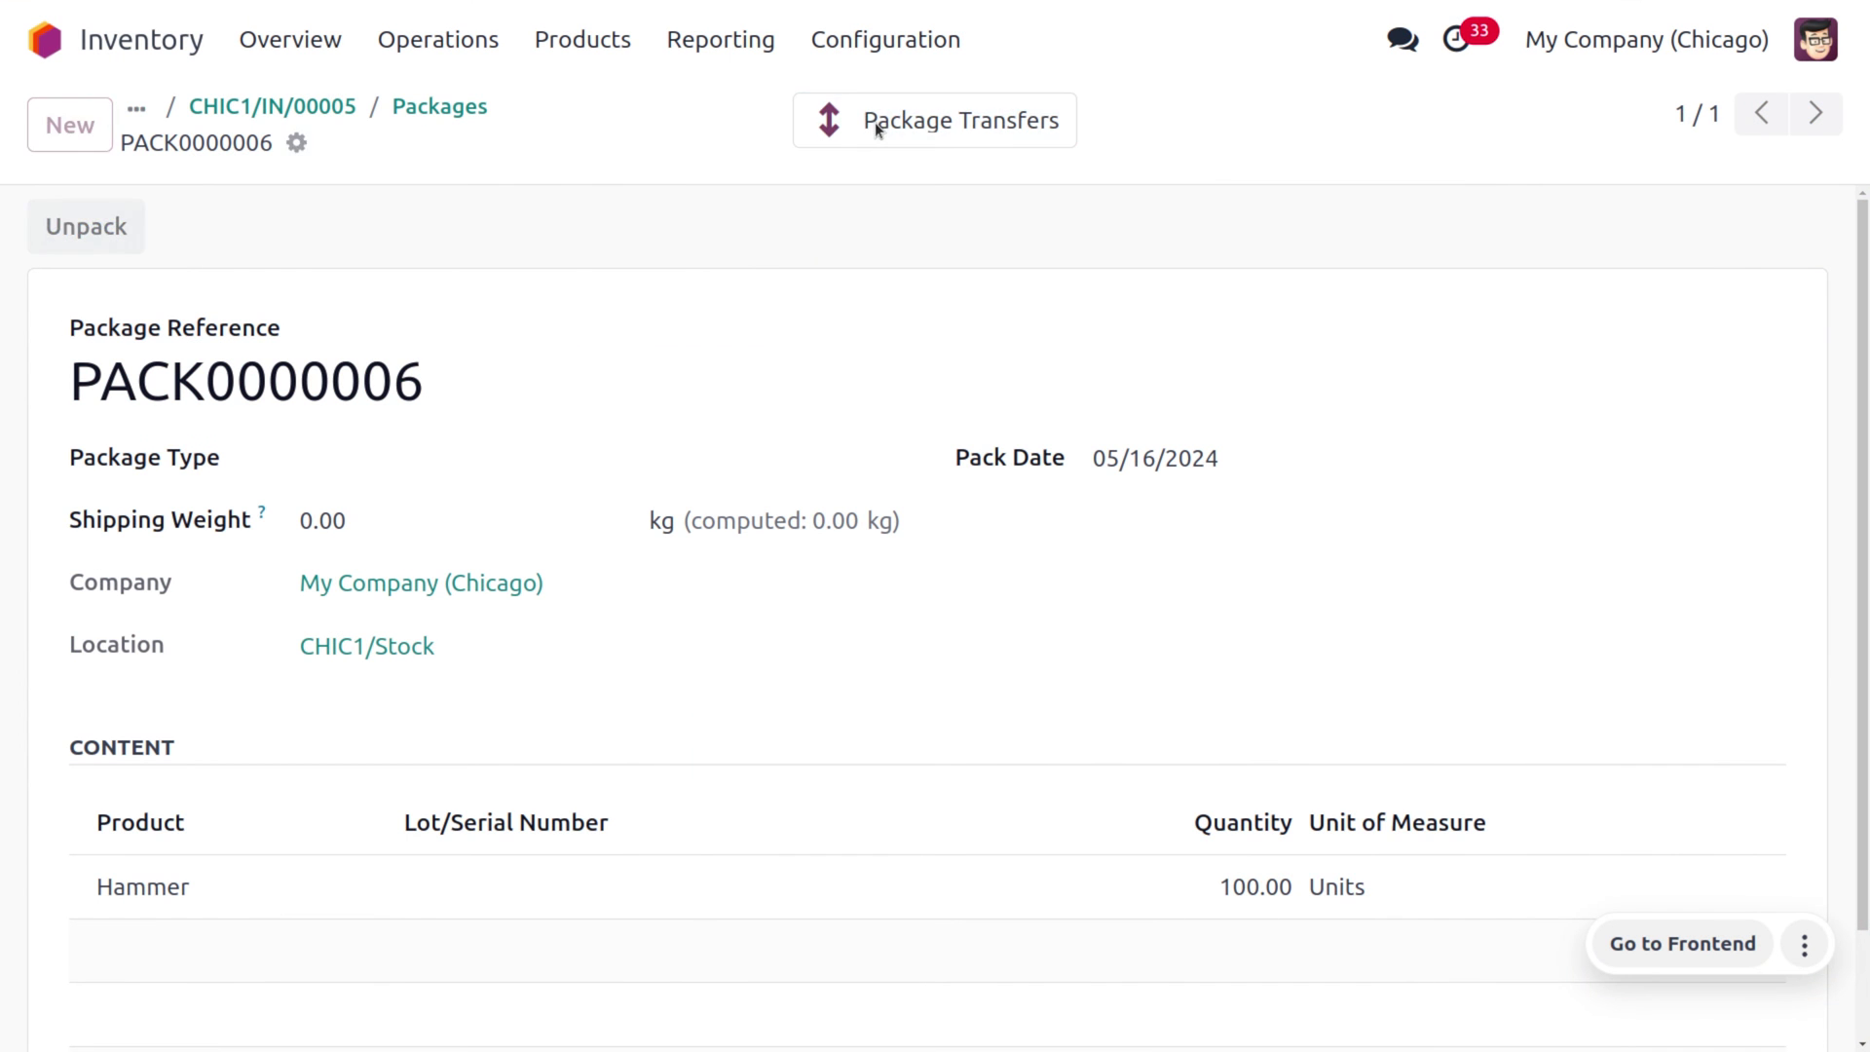
# Step: Show PACK0000006's package transfers, listing receipt CHIC1/IN/00005 as Done
pyautogui.click(875, 121)
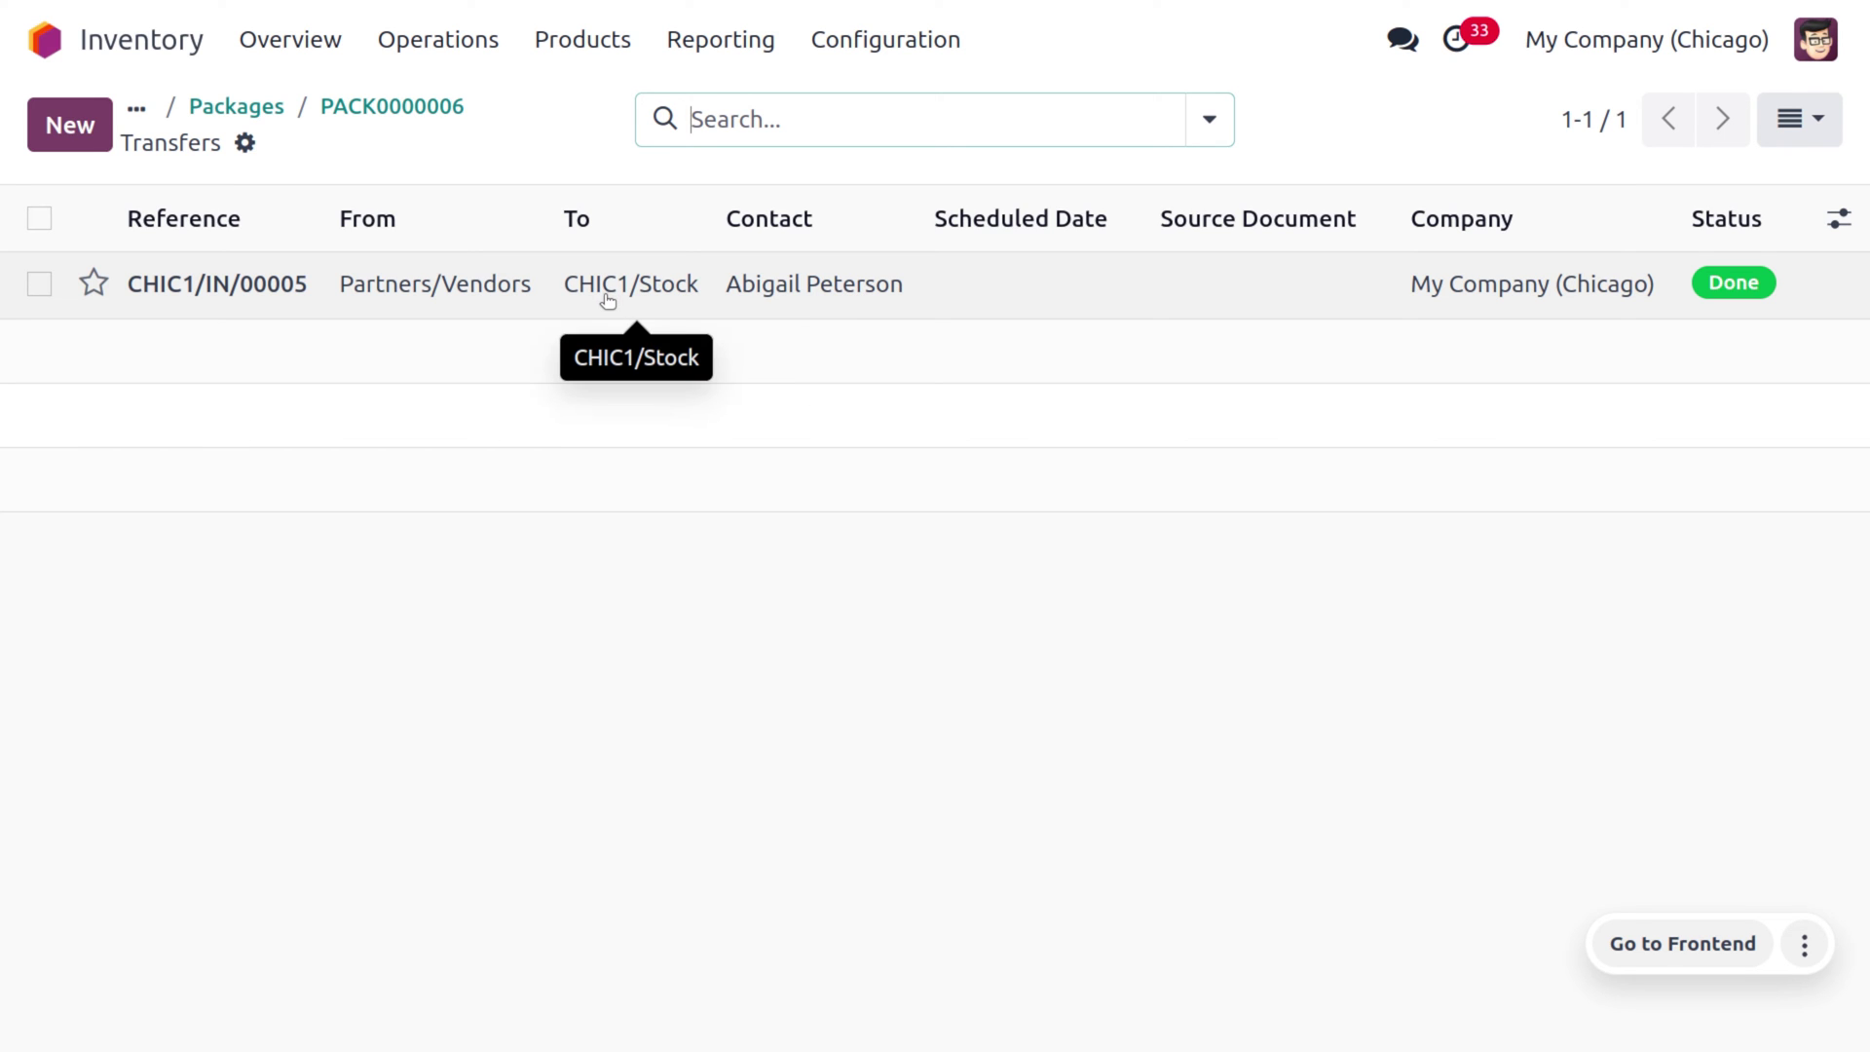
# Step: Return to receipt CHIC1/IN/00005 and reopen its detailed operations
pyautogui.click(343, 105)
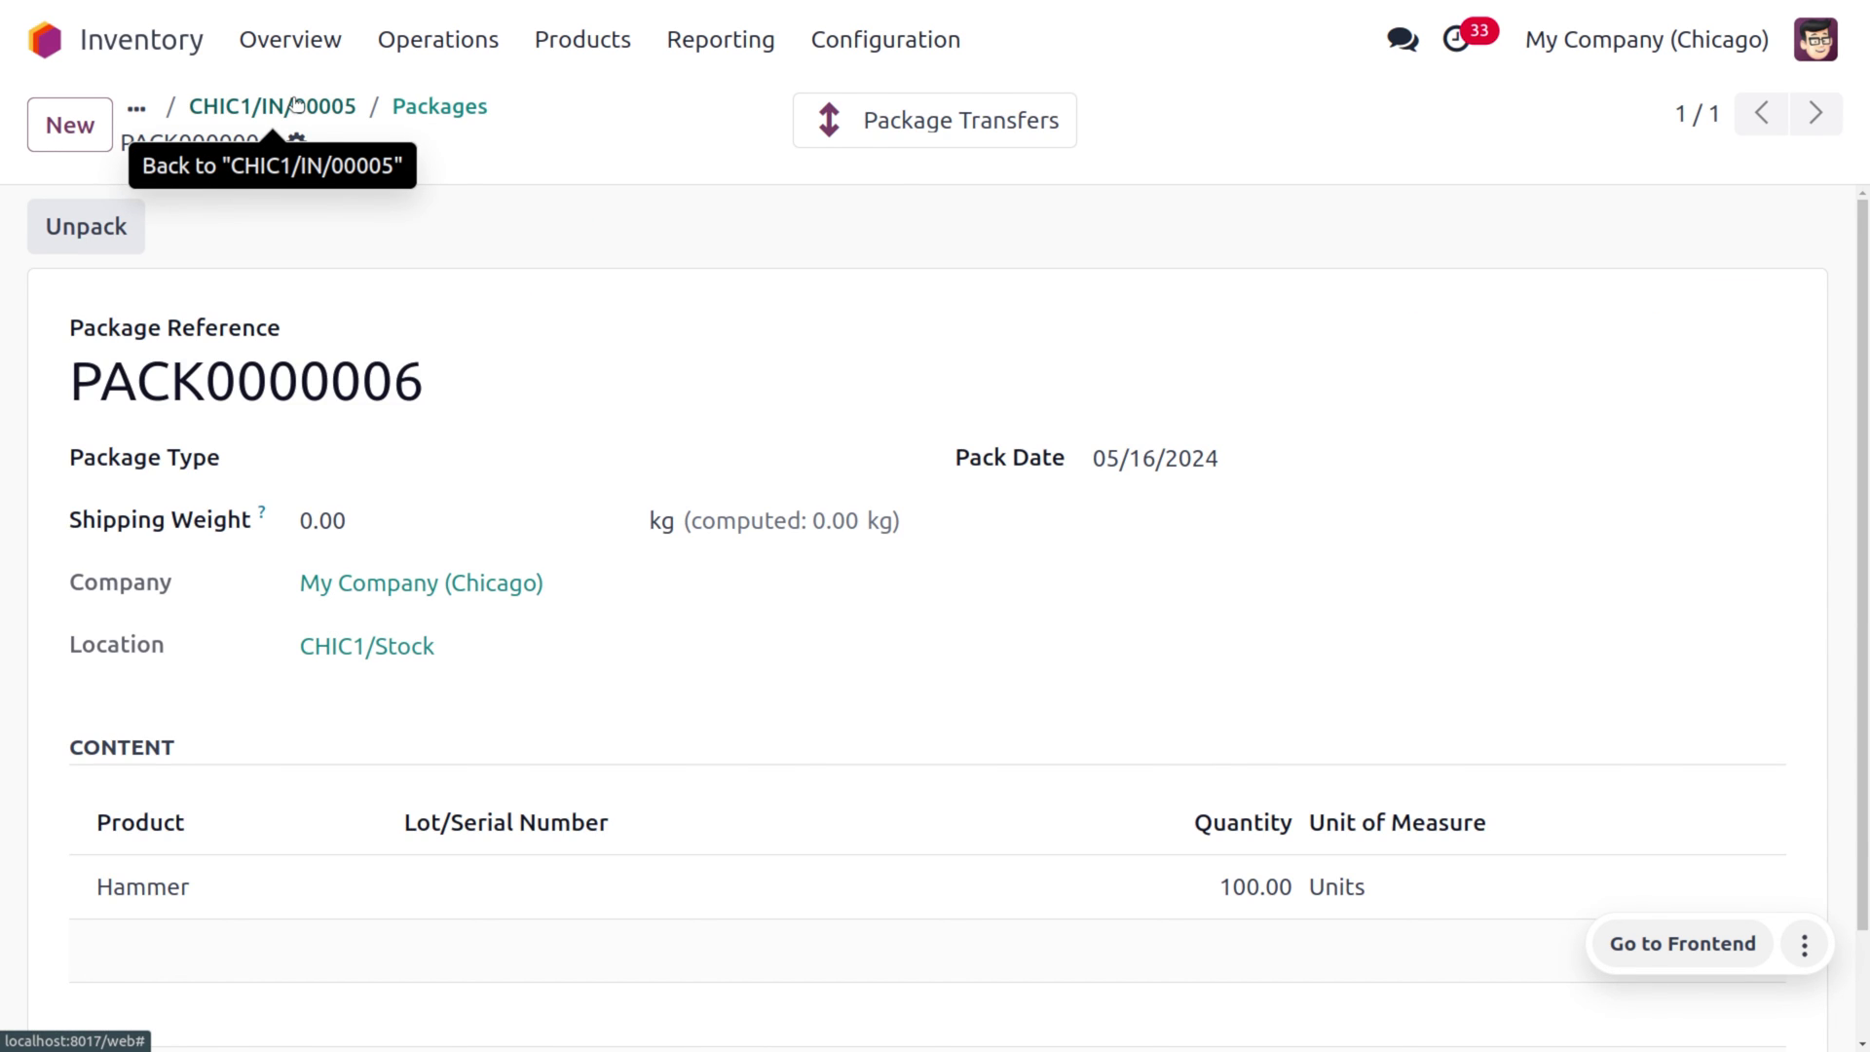
pyautogui.click(348, 105)
pyautogui.click(981, 113)
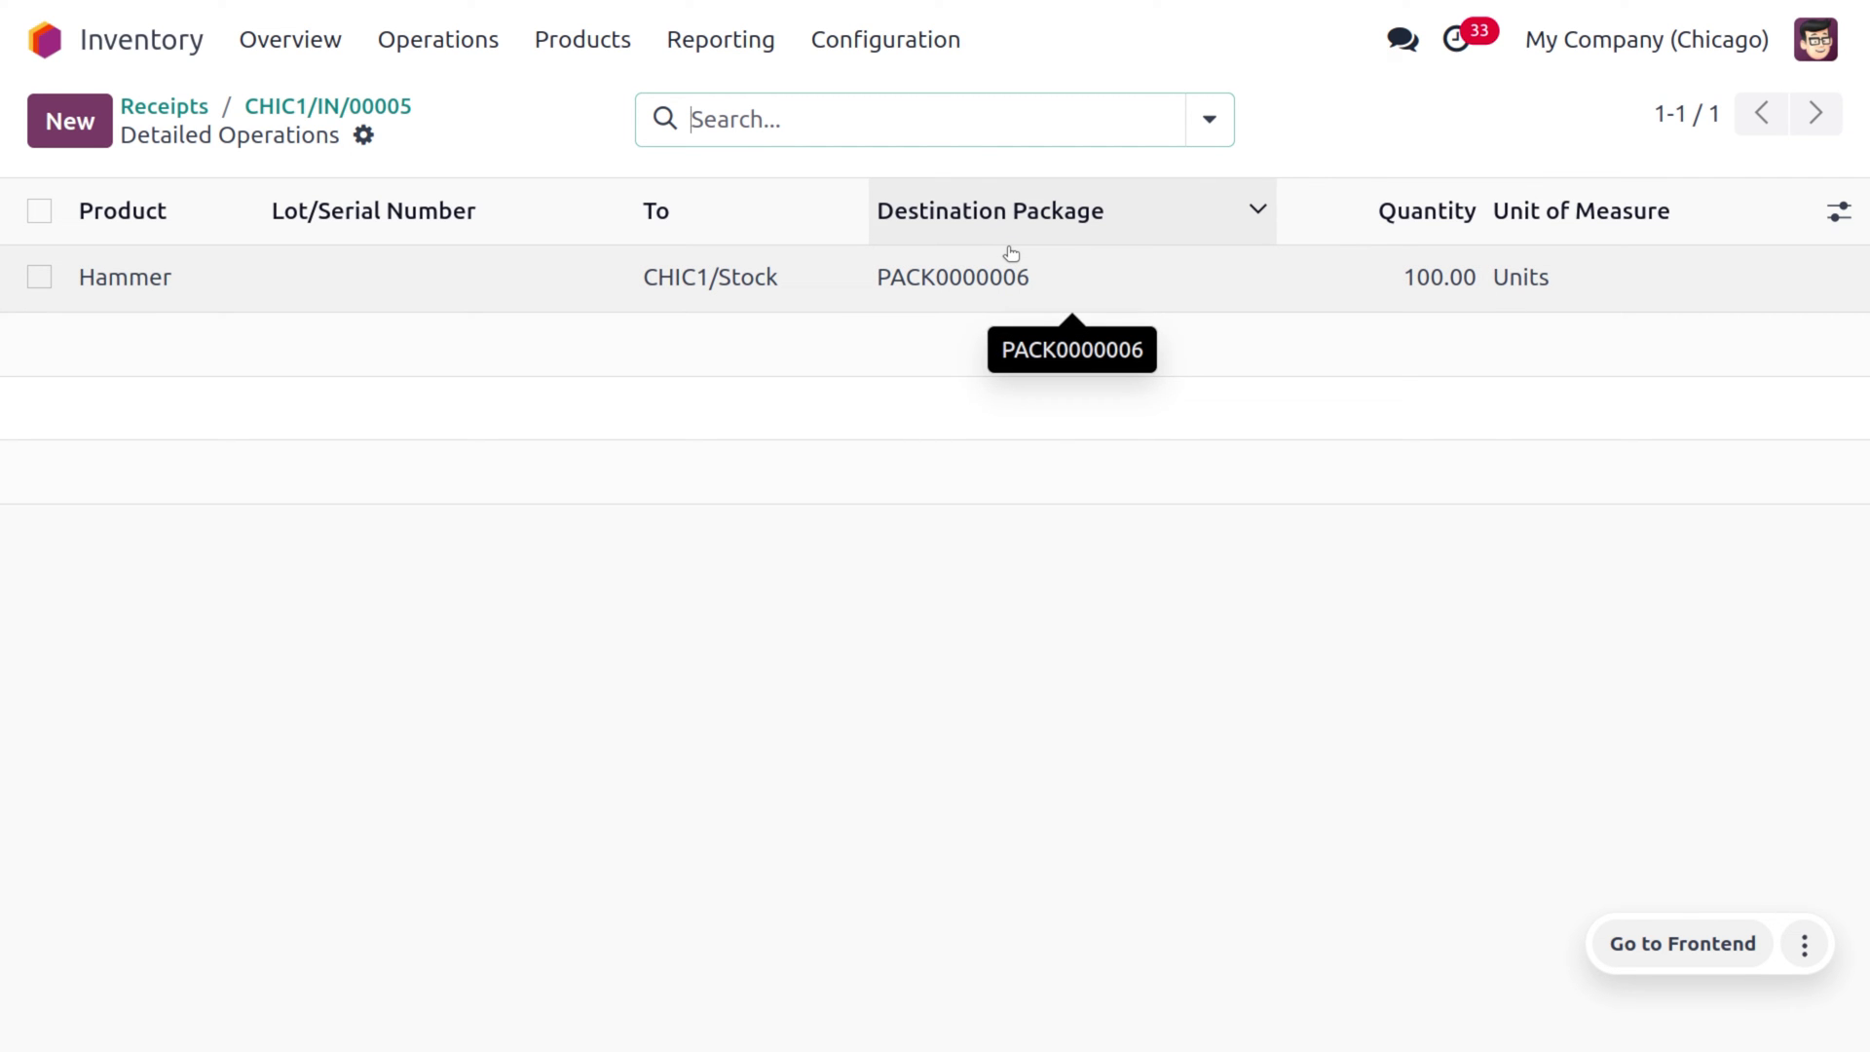
# Step: Show the receipt's stock valuation, expanding the Hammer line of 100 units at 0.00
pyautogui.click(302, 105)
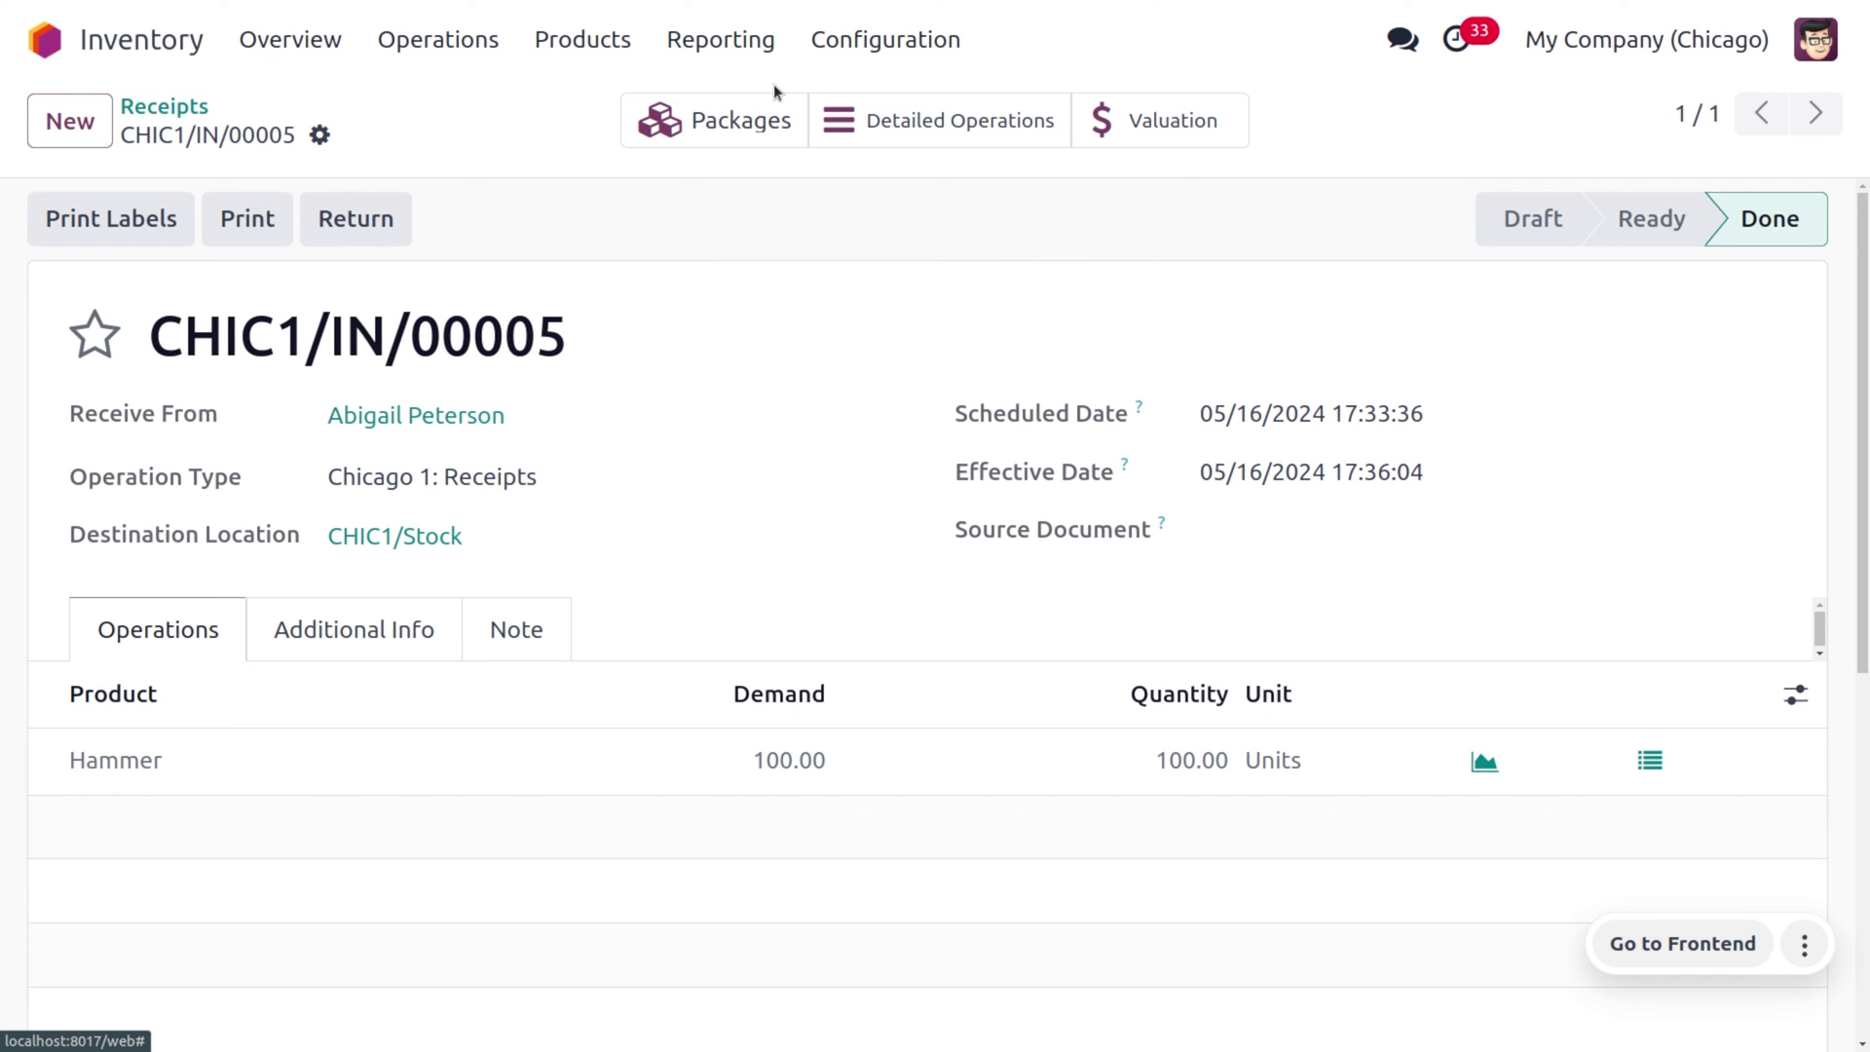
pyautogui.click(1174, 114)
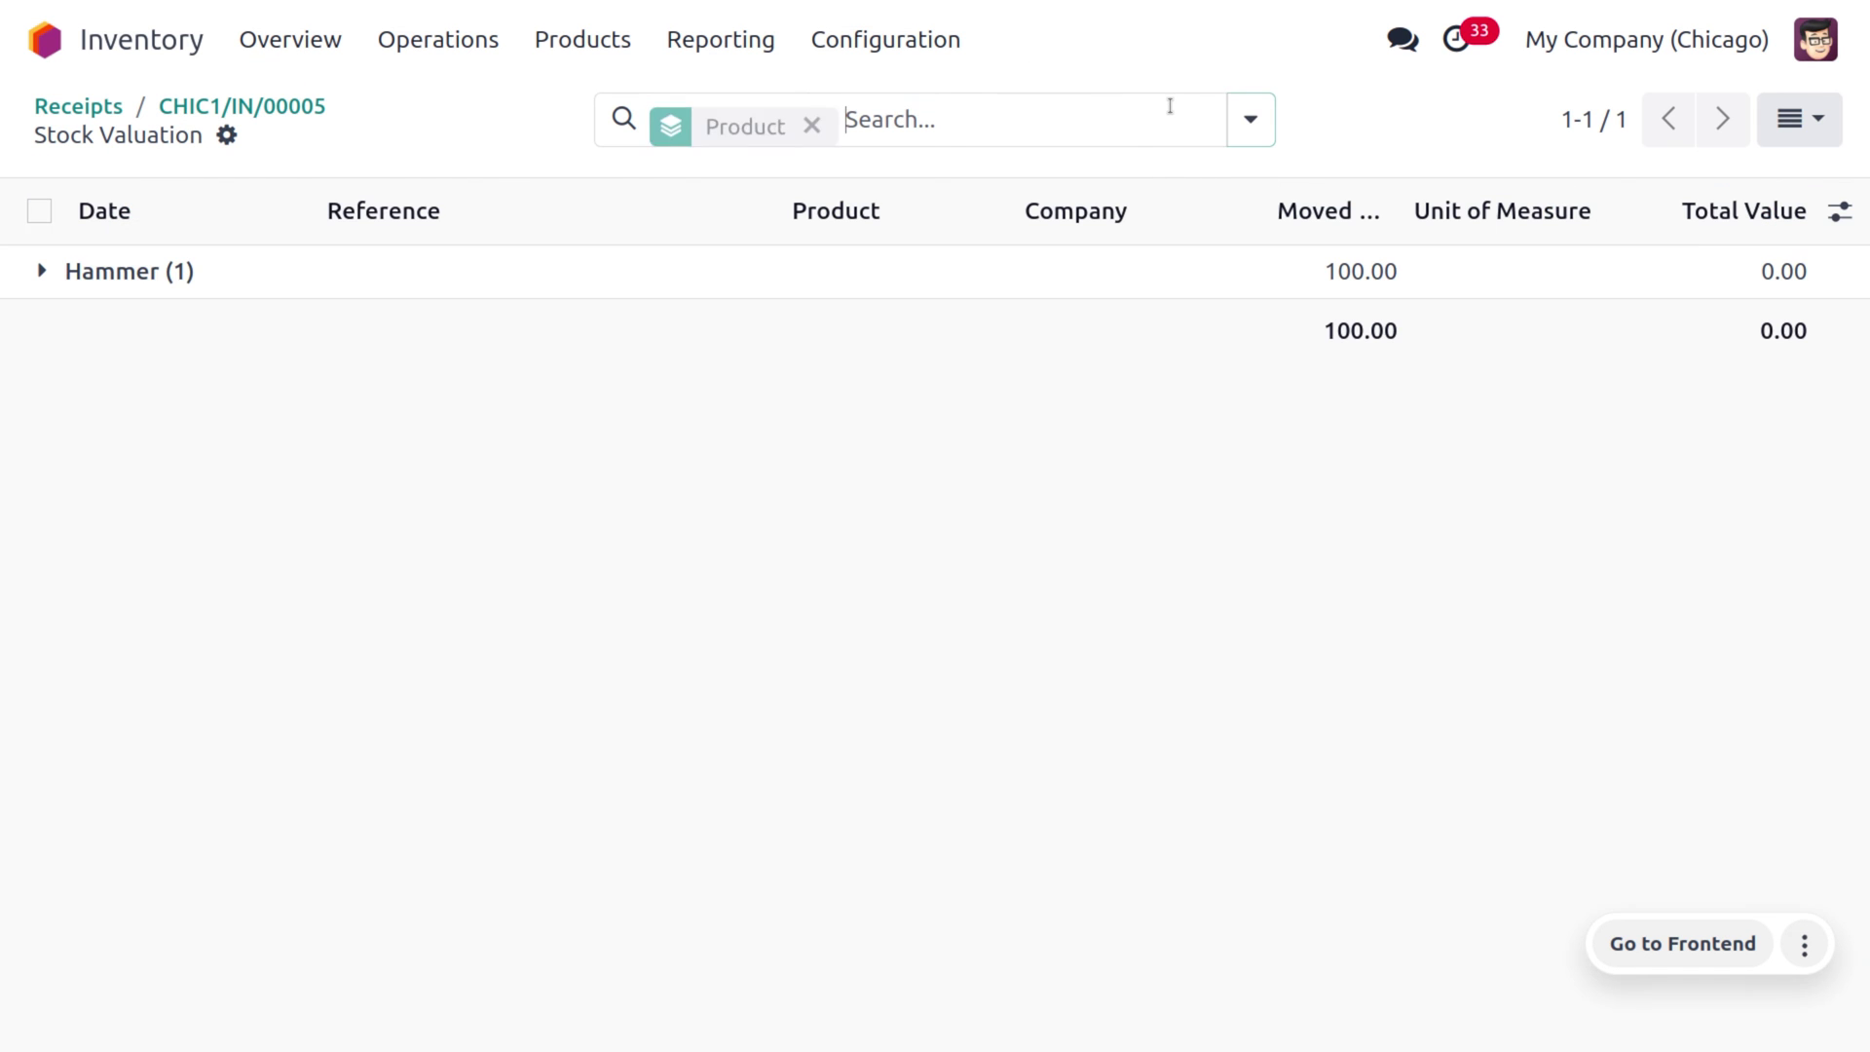
pyautogui.click(148, 277)
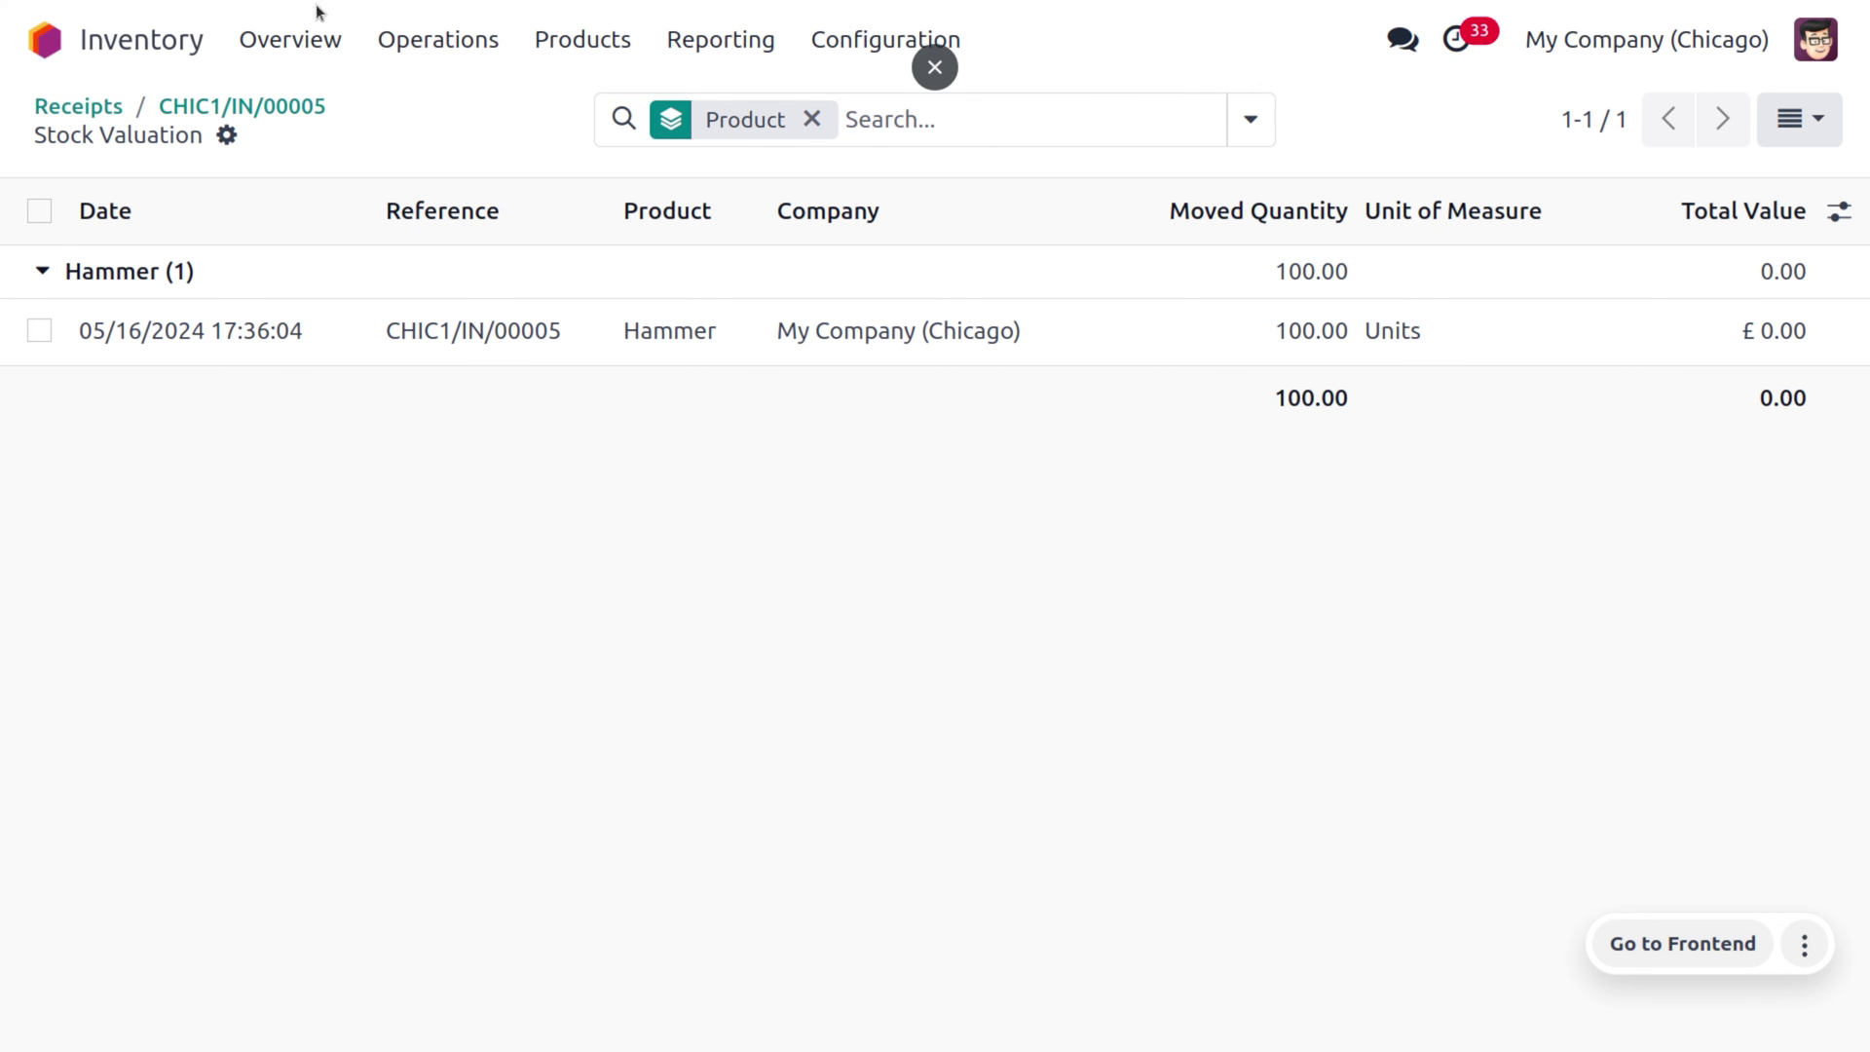
pyautogui.click(50, 54)
# Step: Start a new Sales quotation with Deco Addict as the customer
pyautogui.write('sa')
pyautogui.press('Return')
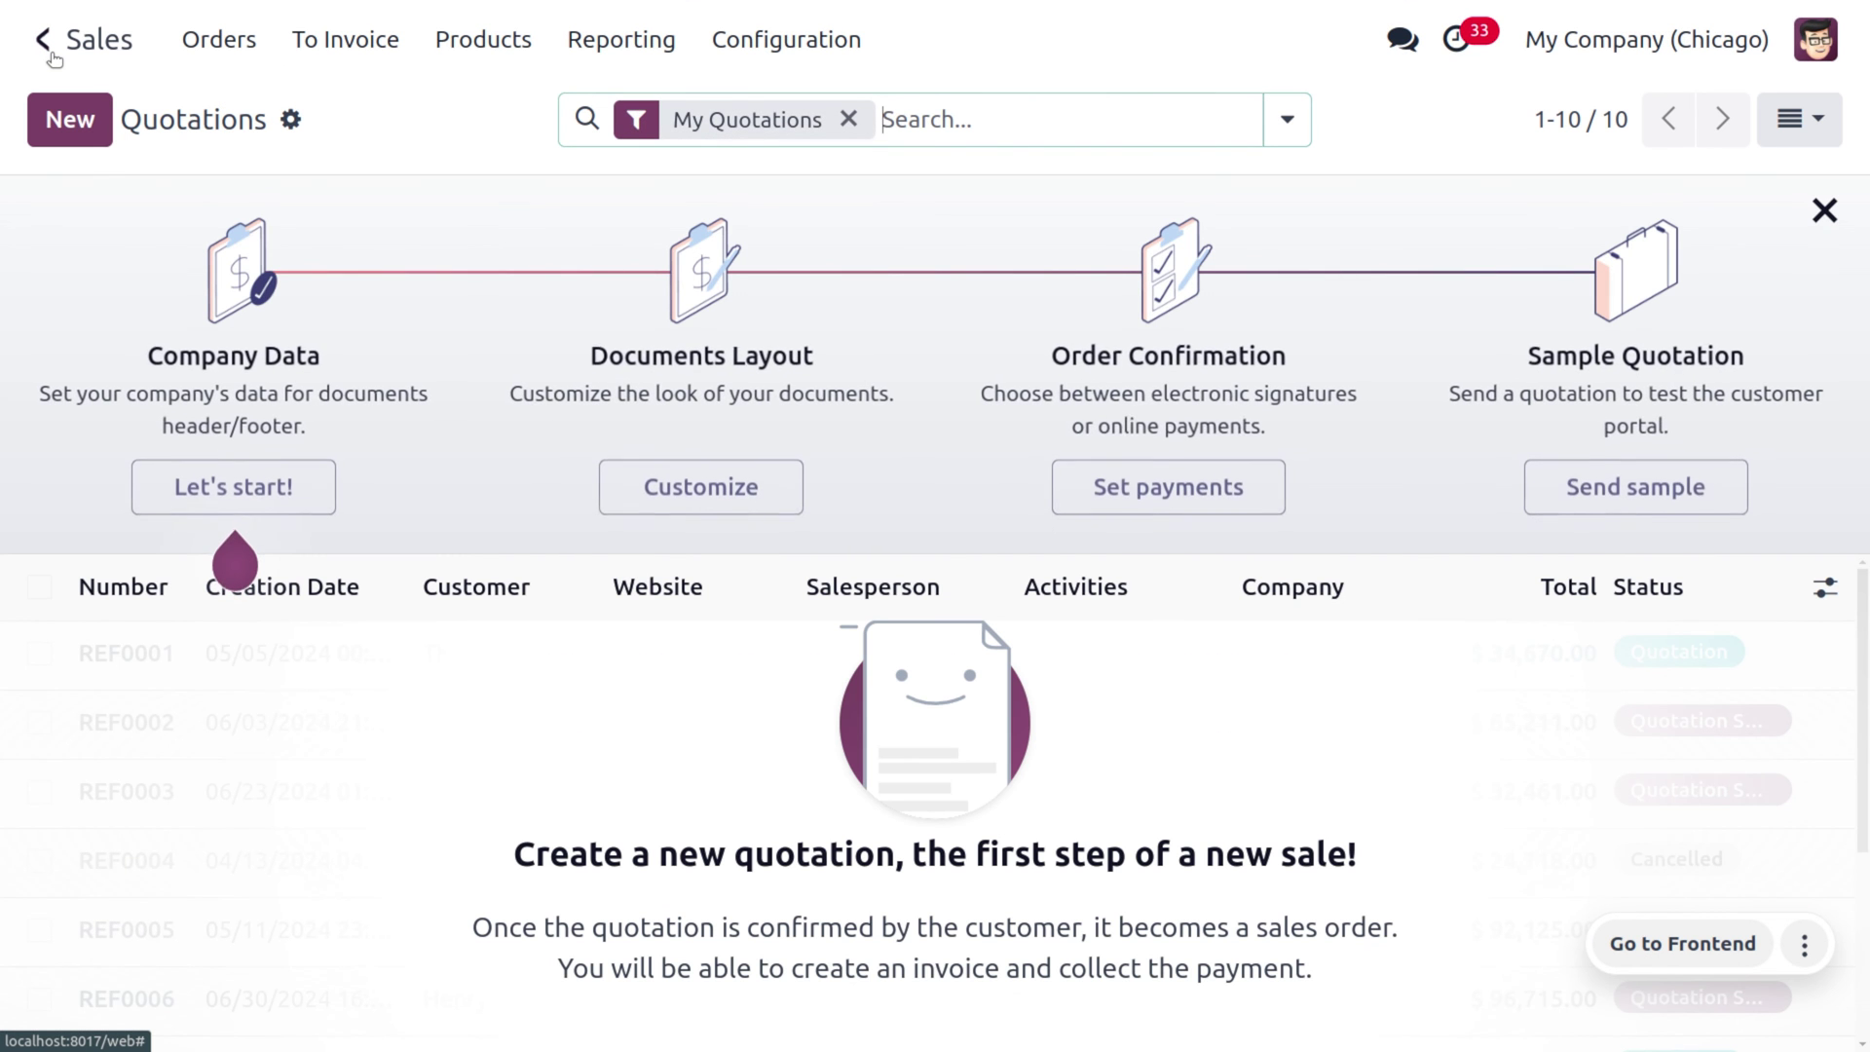
pyautogui.click(96, 138)
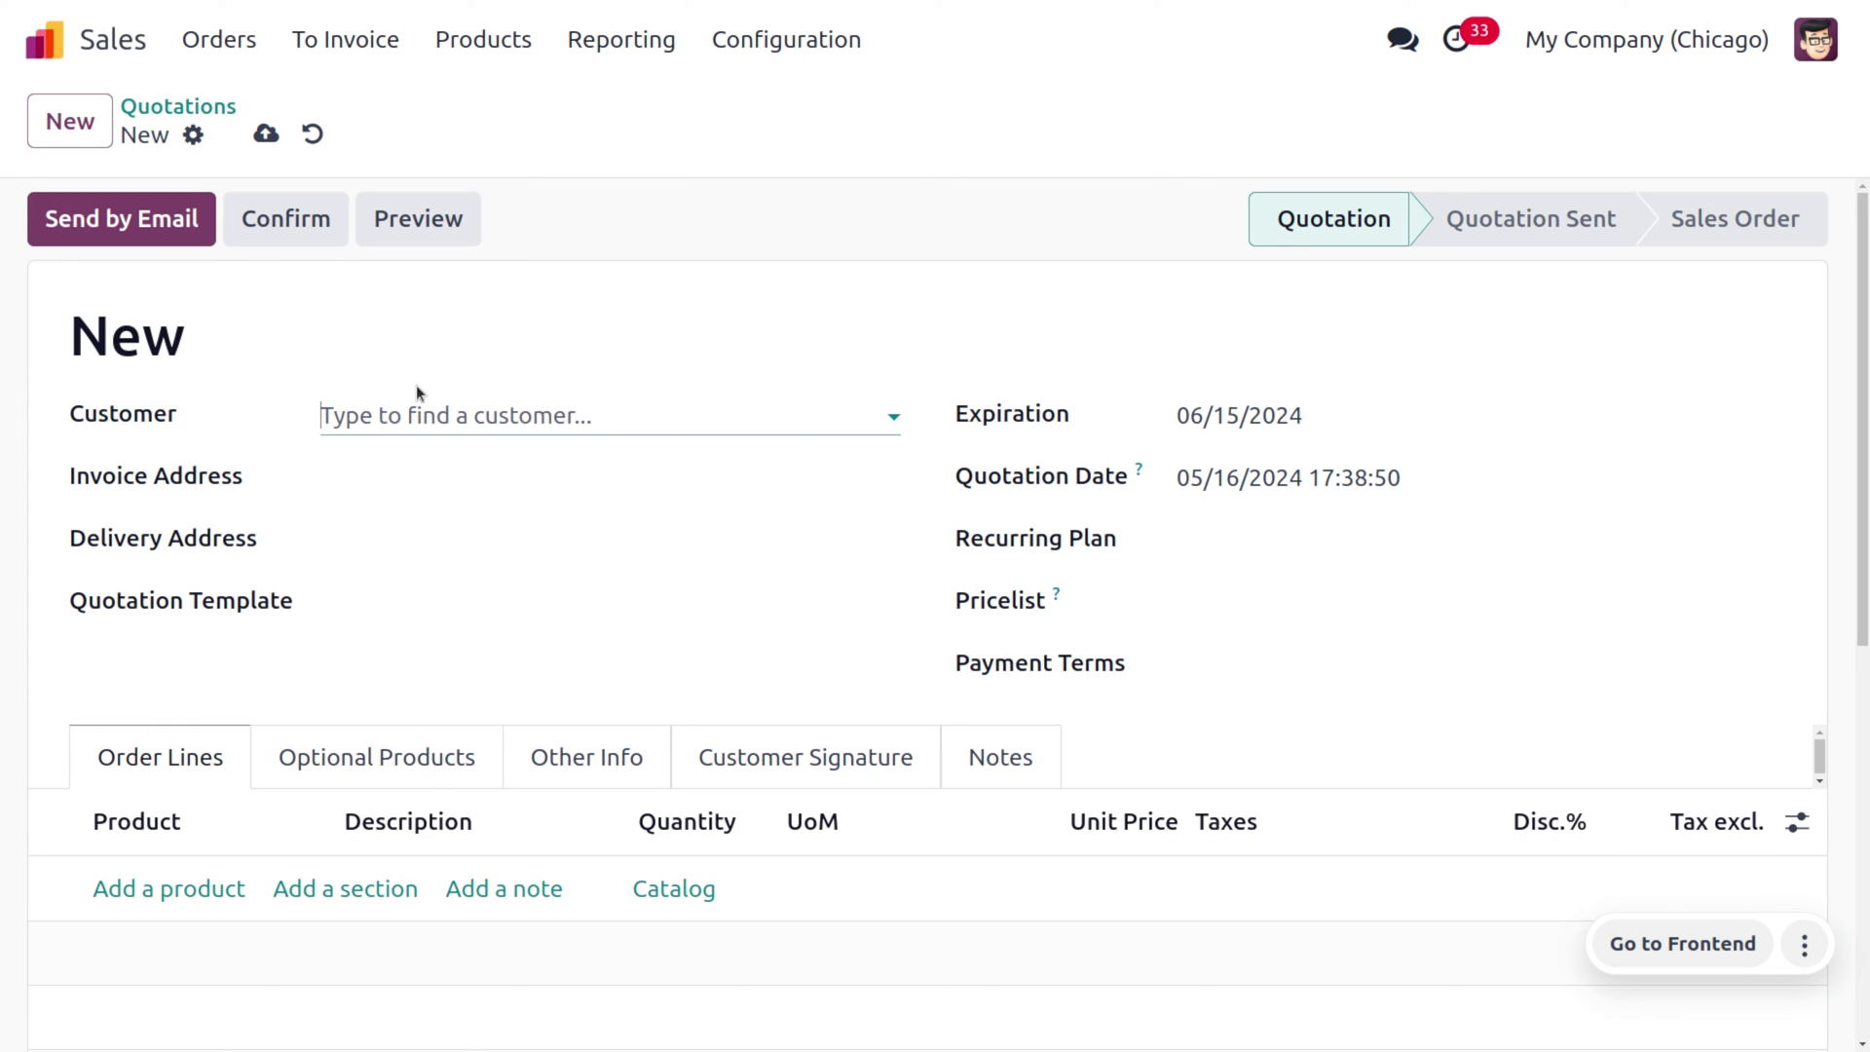
pyautogui.click(440, 417)
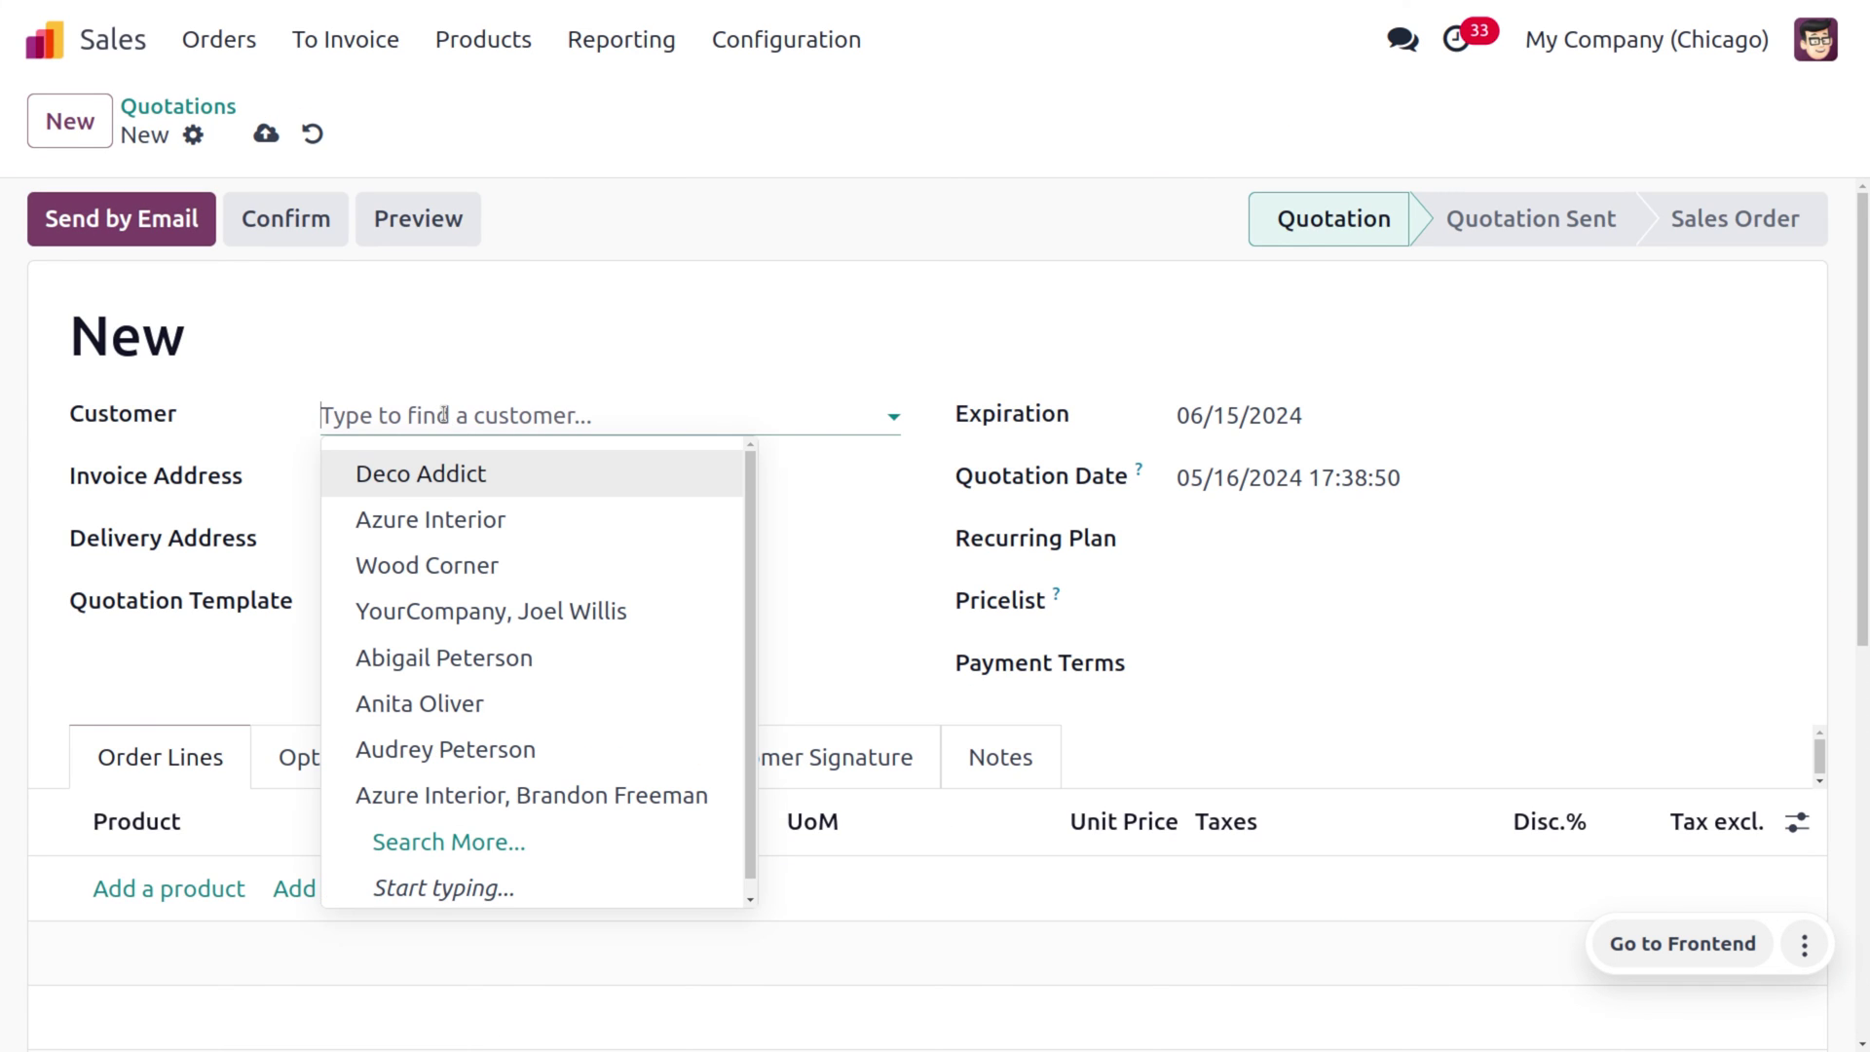
pyautogui.click(379, 472)
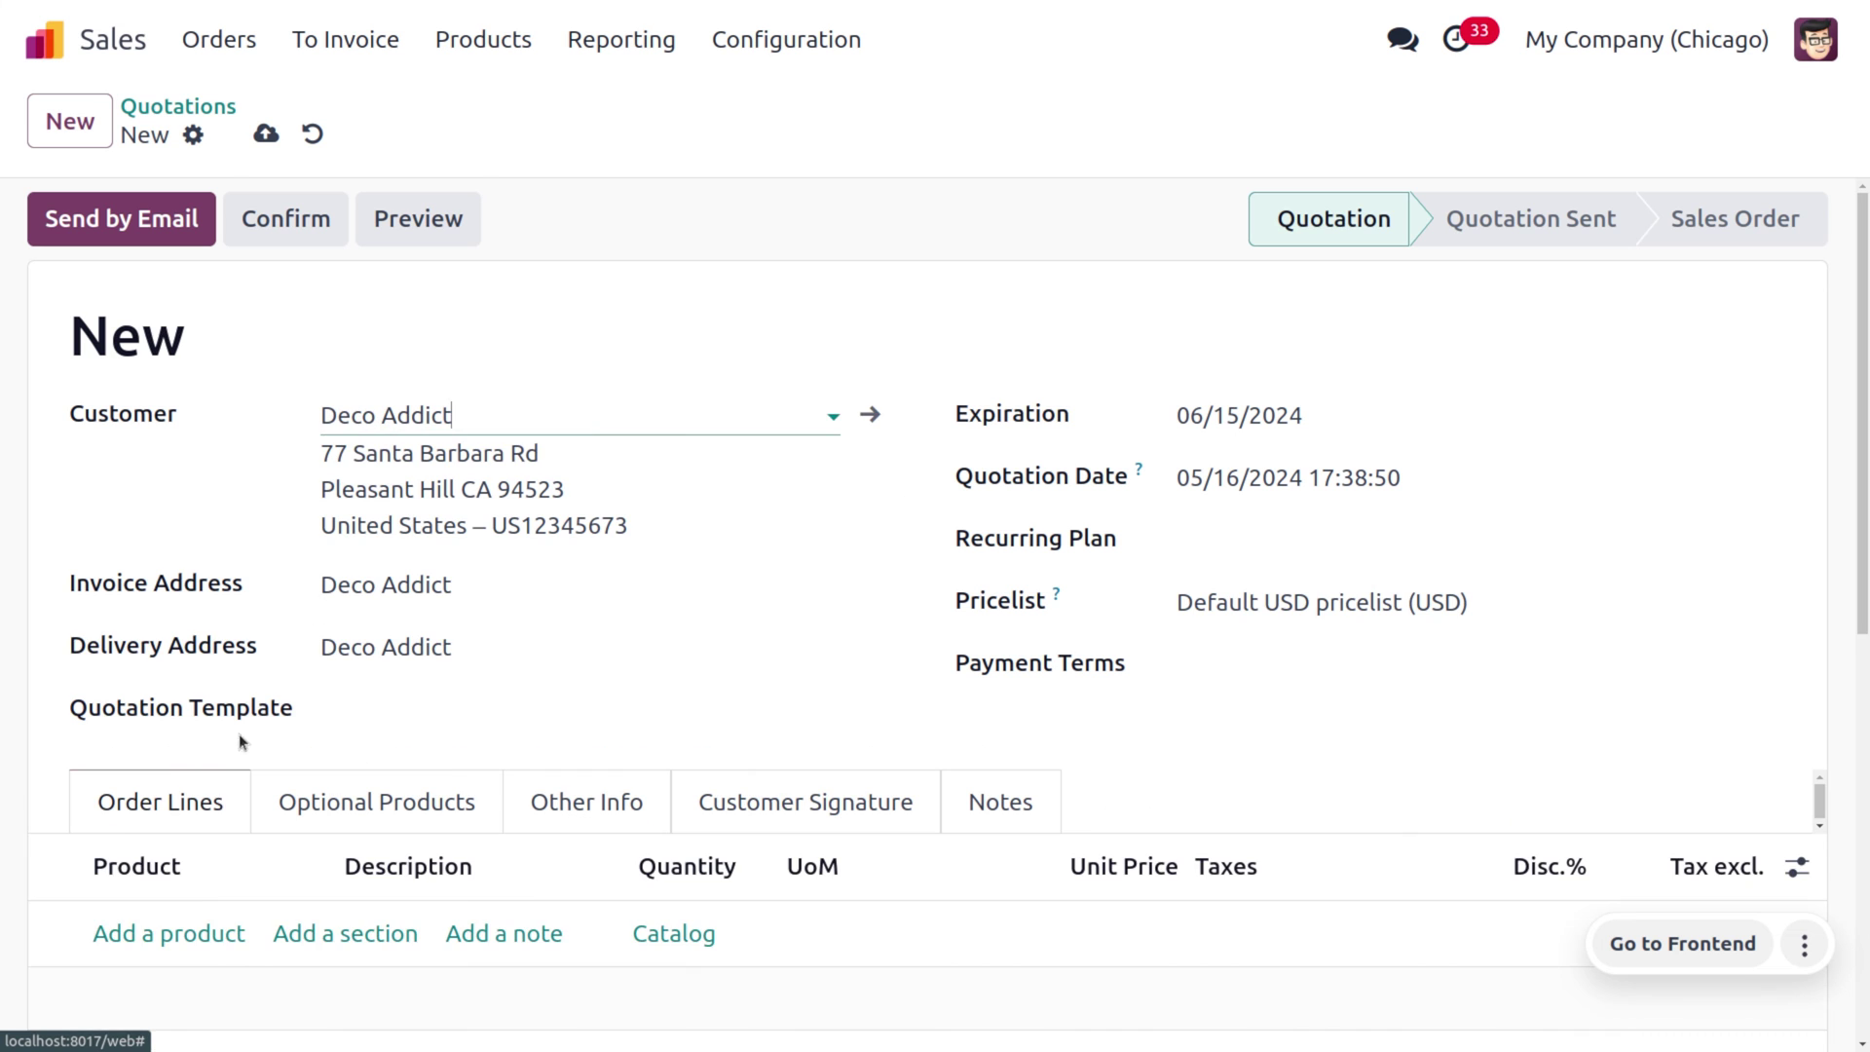
# Step: Add an order line of 20 Hammer units and save the quotation
pyautogui.click(199, 935)
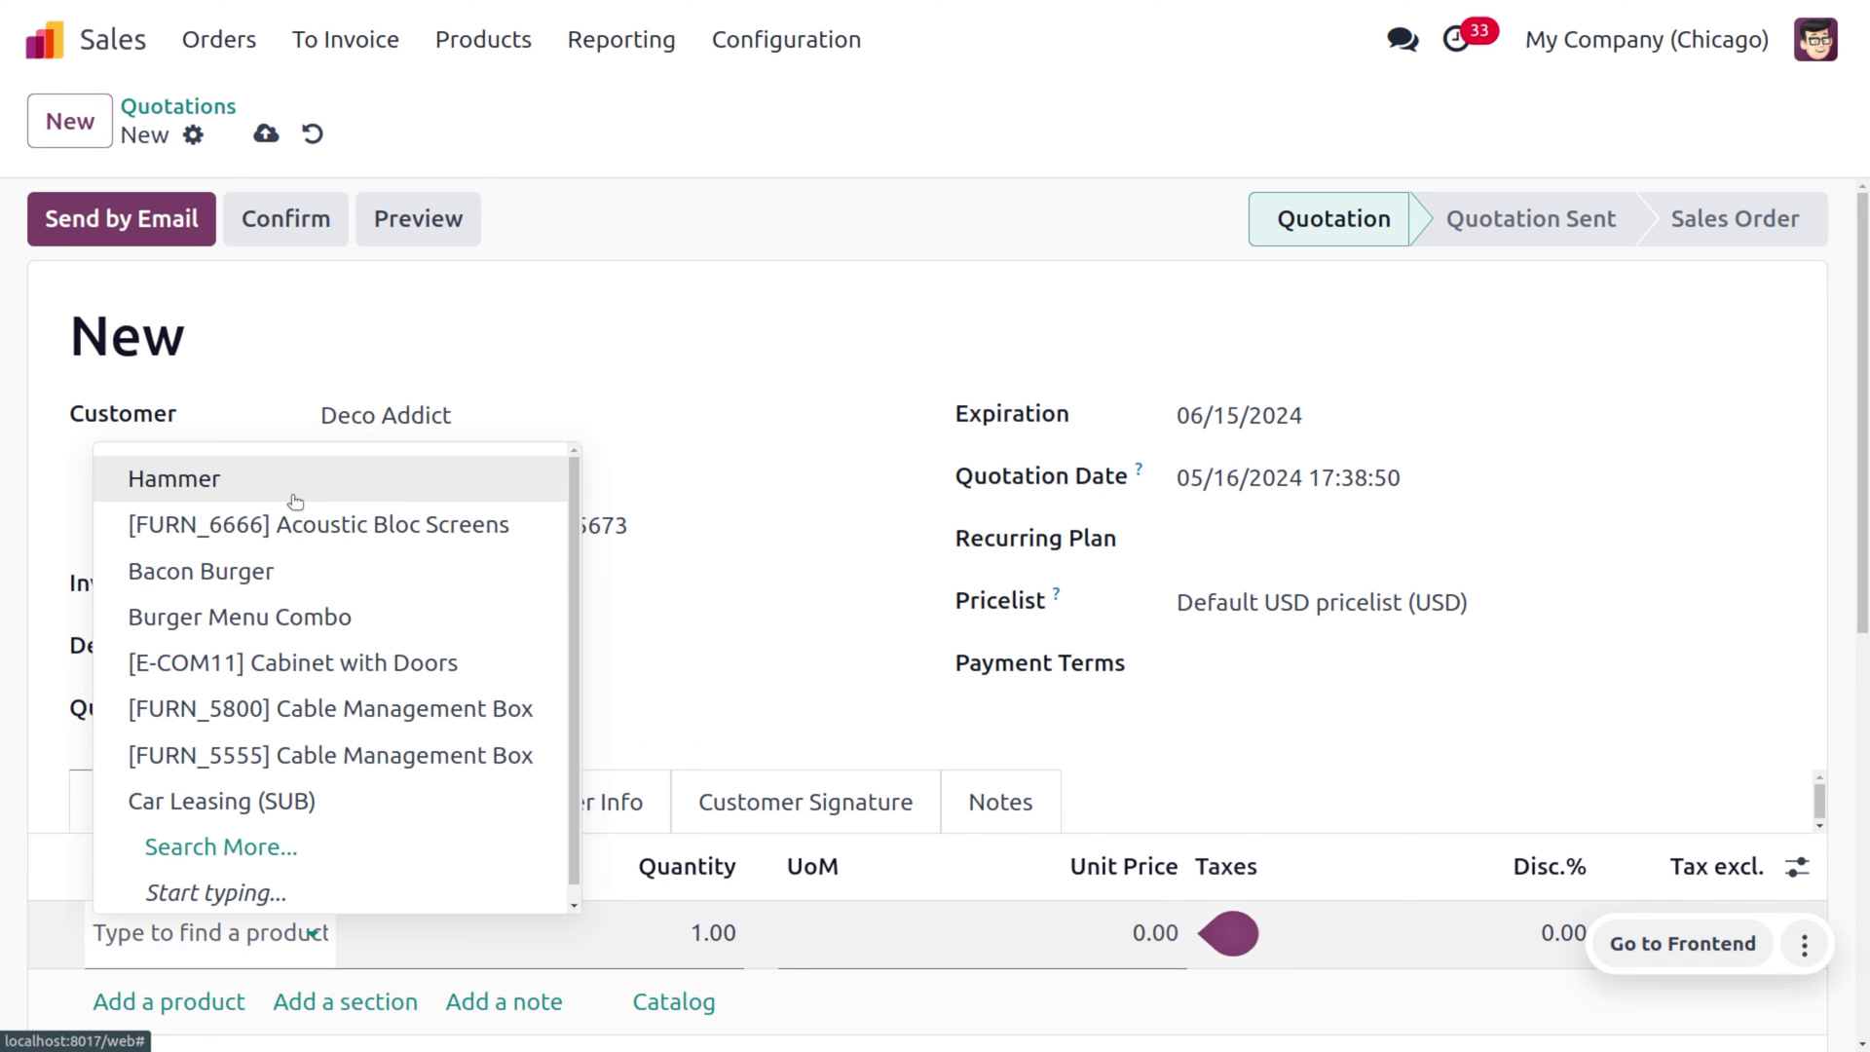
pyautogui.click(292, 482)
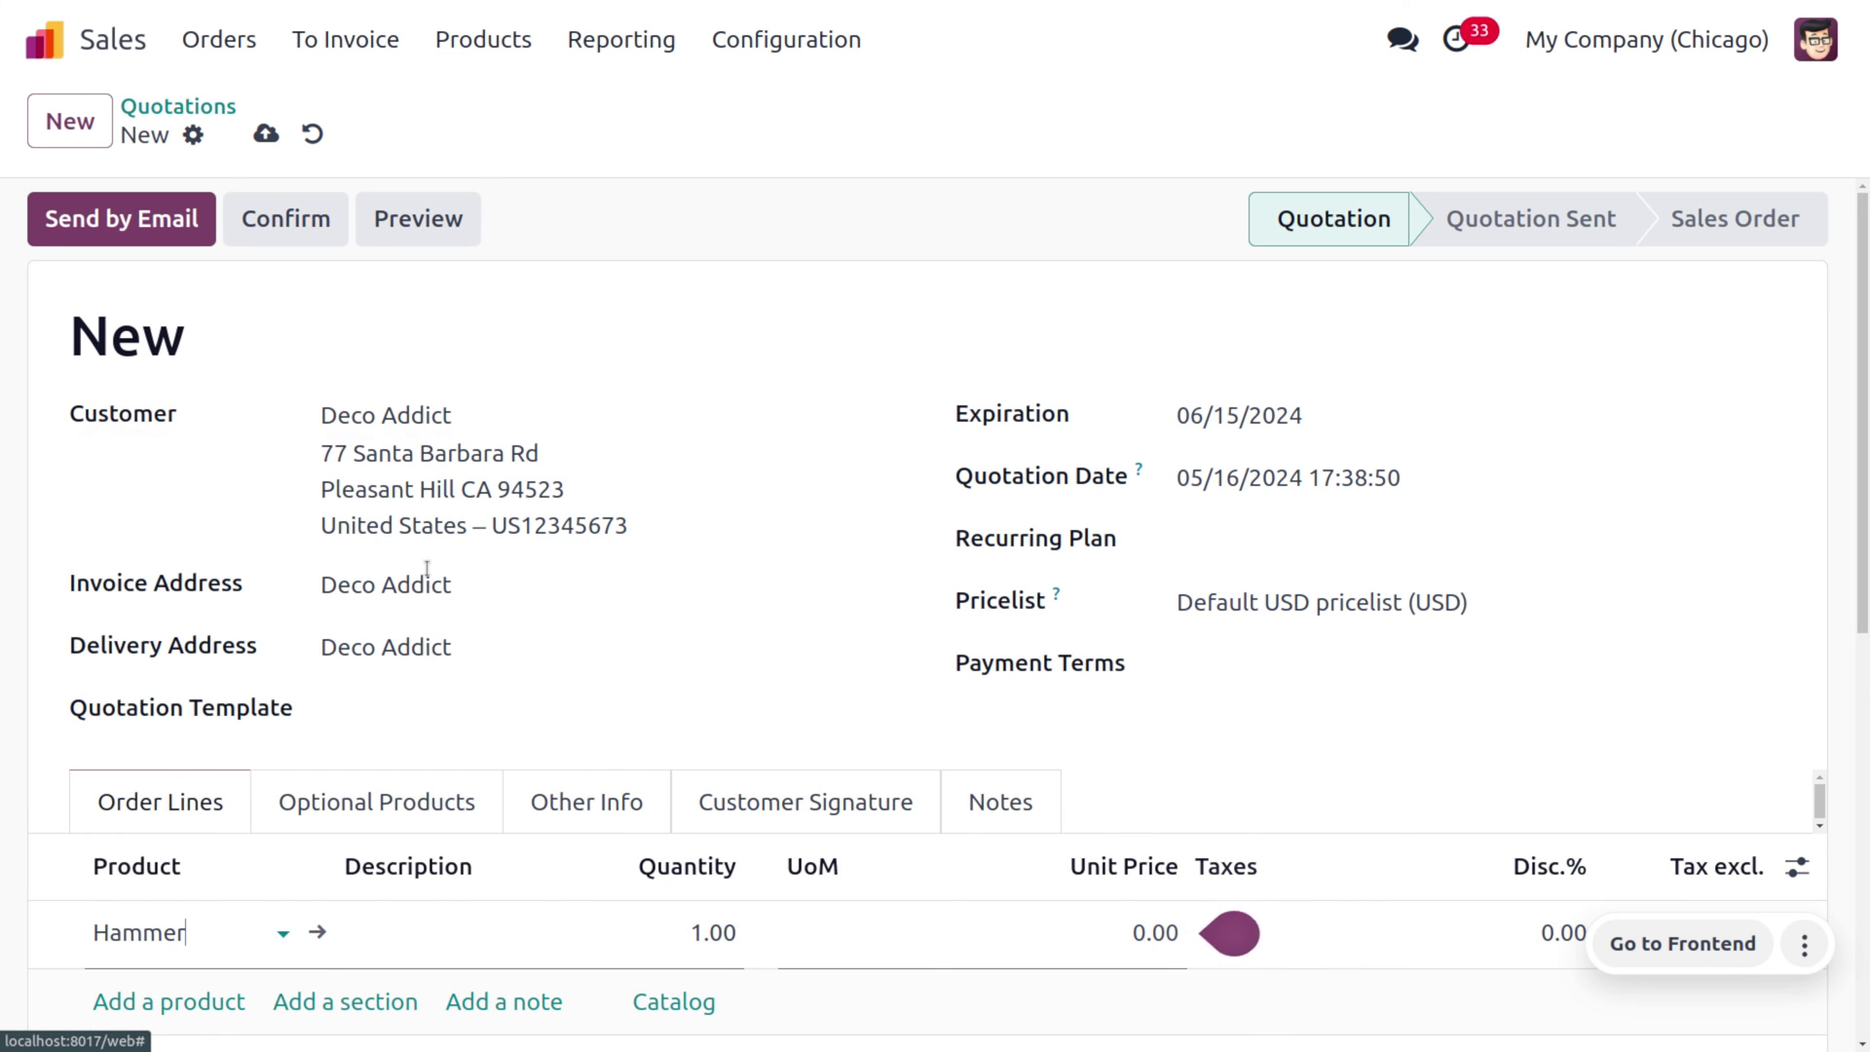
pyautogui.click(691, 961)
pyautogui.write('20')
pyautogui.click(799, 493)
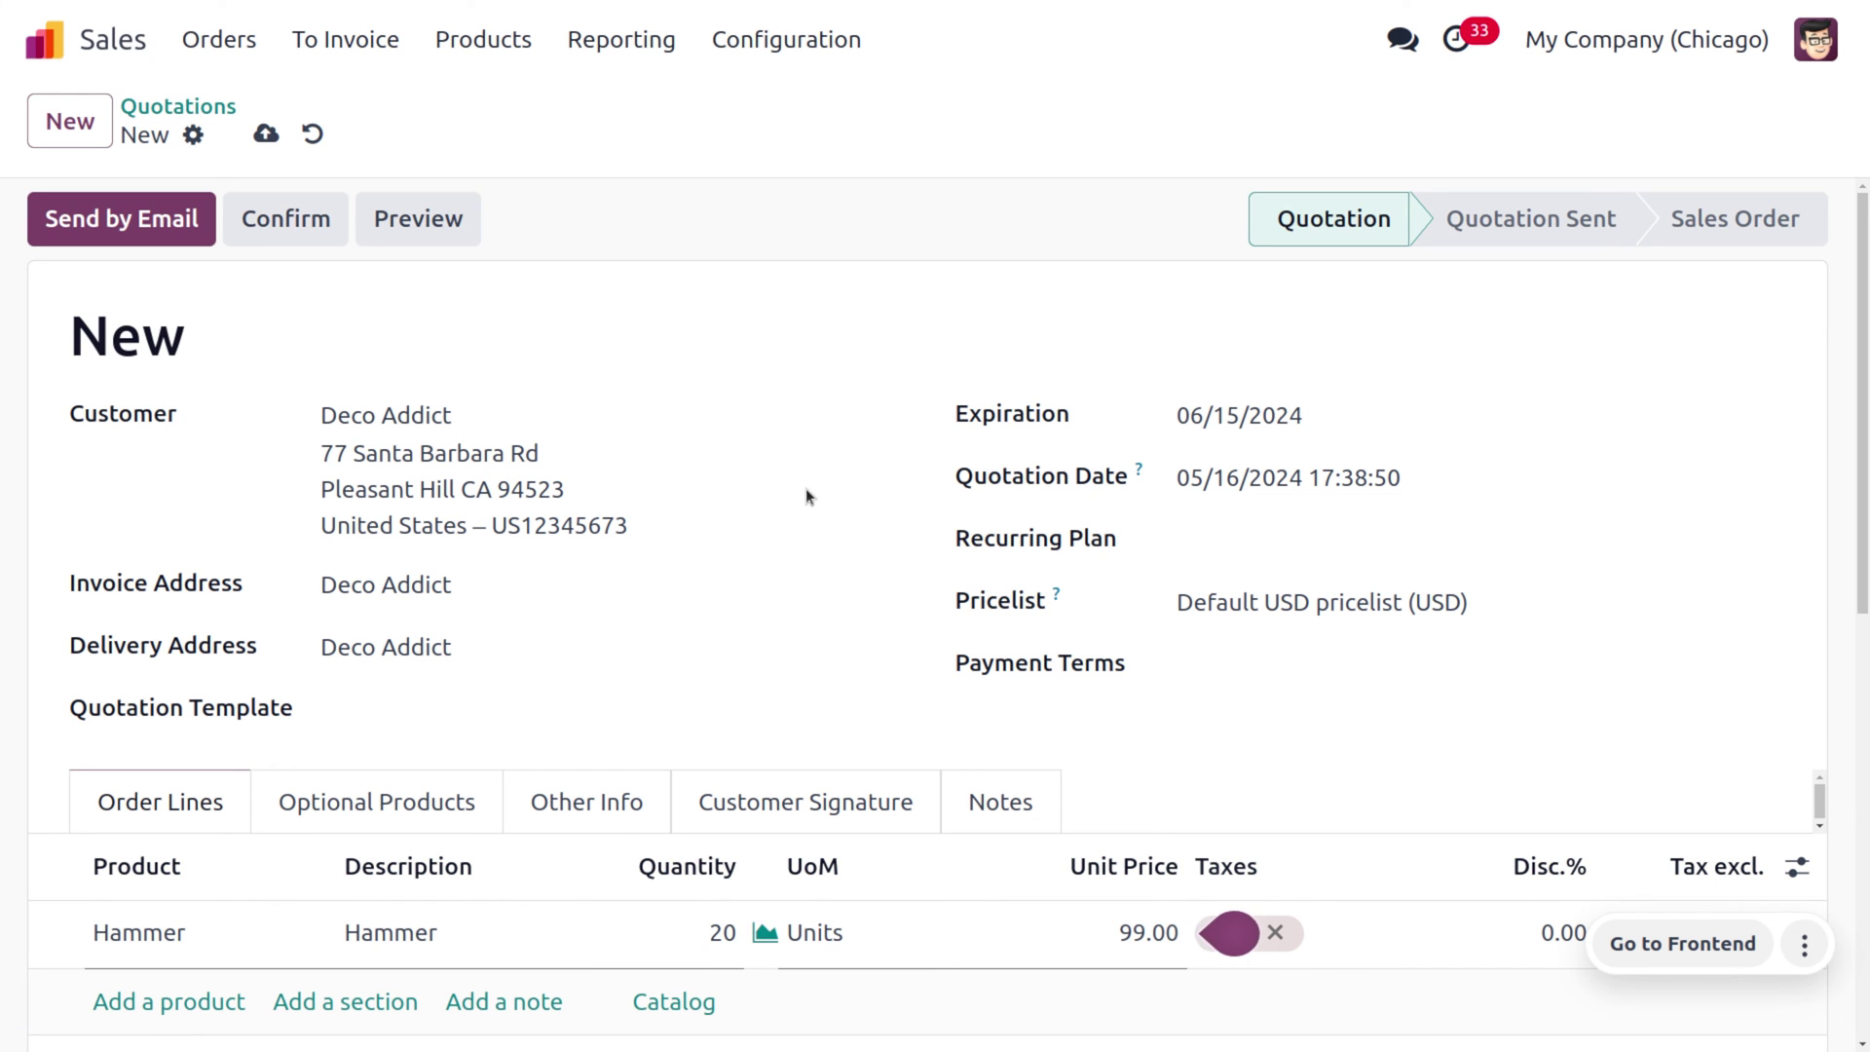
pyautogui.scroll(-4, 873, 708)
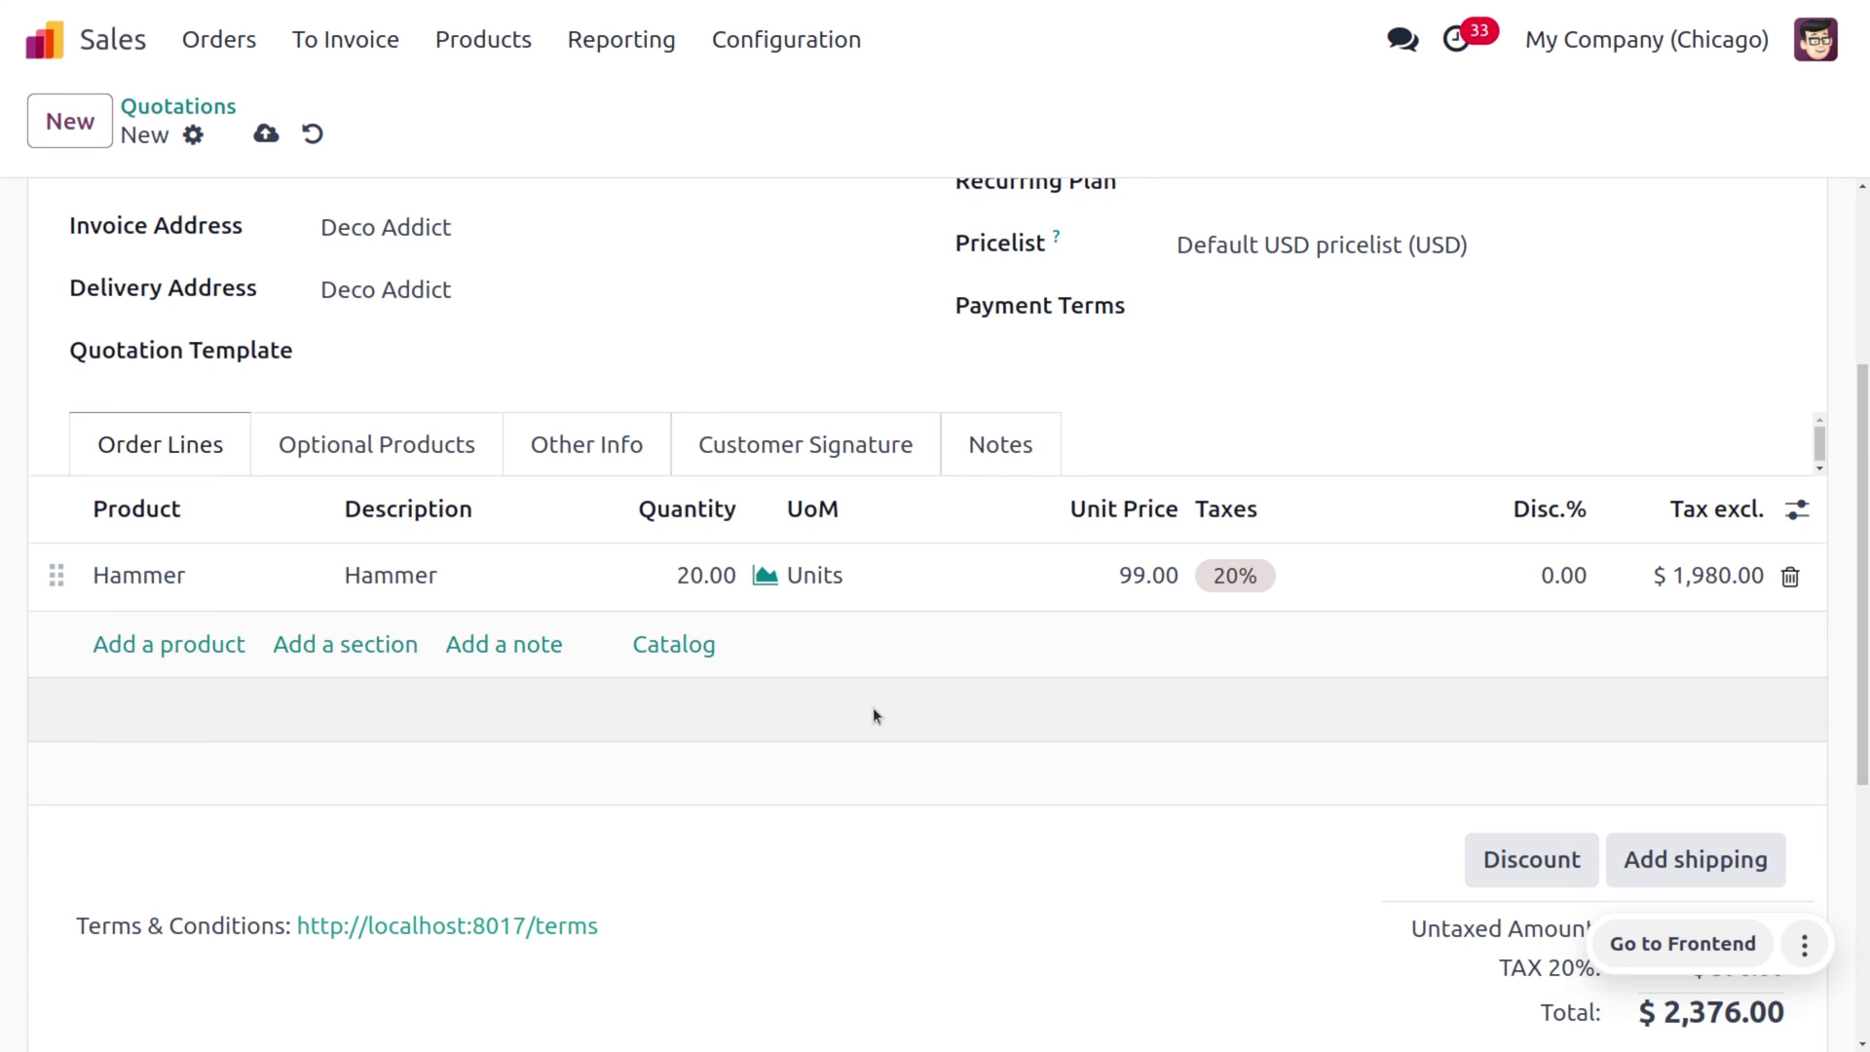
pyautogui.scroll(3, 873, 716)
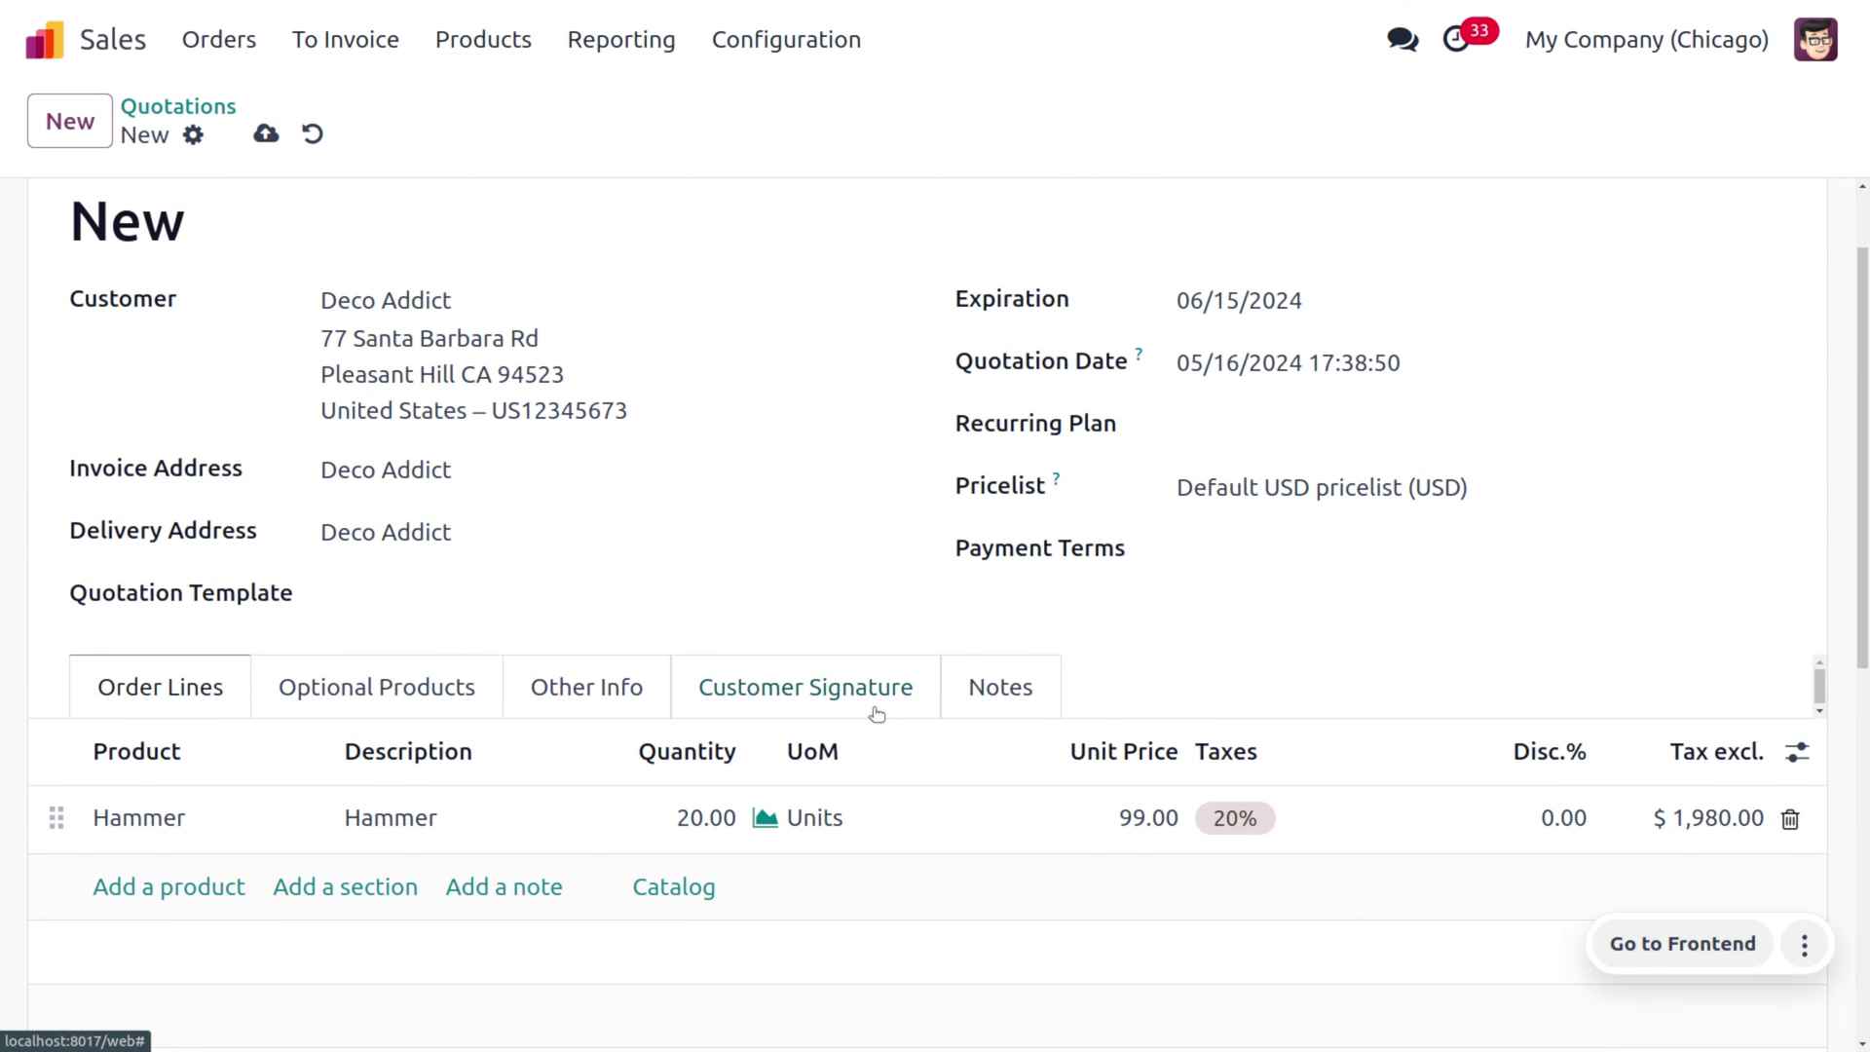
pyautogui.scroll(2, 877, 714)
pyautogui.click(261, 138)
# Step: Confirm the quotation as order S00055 and bring up the Hammer line of its Ready delivery CHIC1/OUT/00005
pyautogui.click(283, 215)
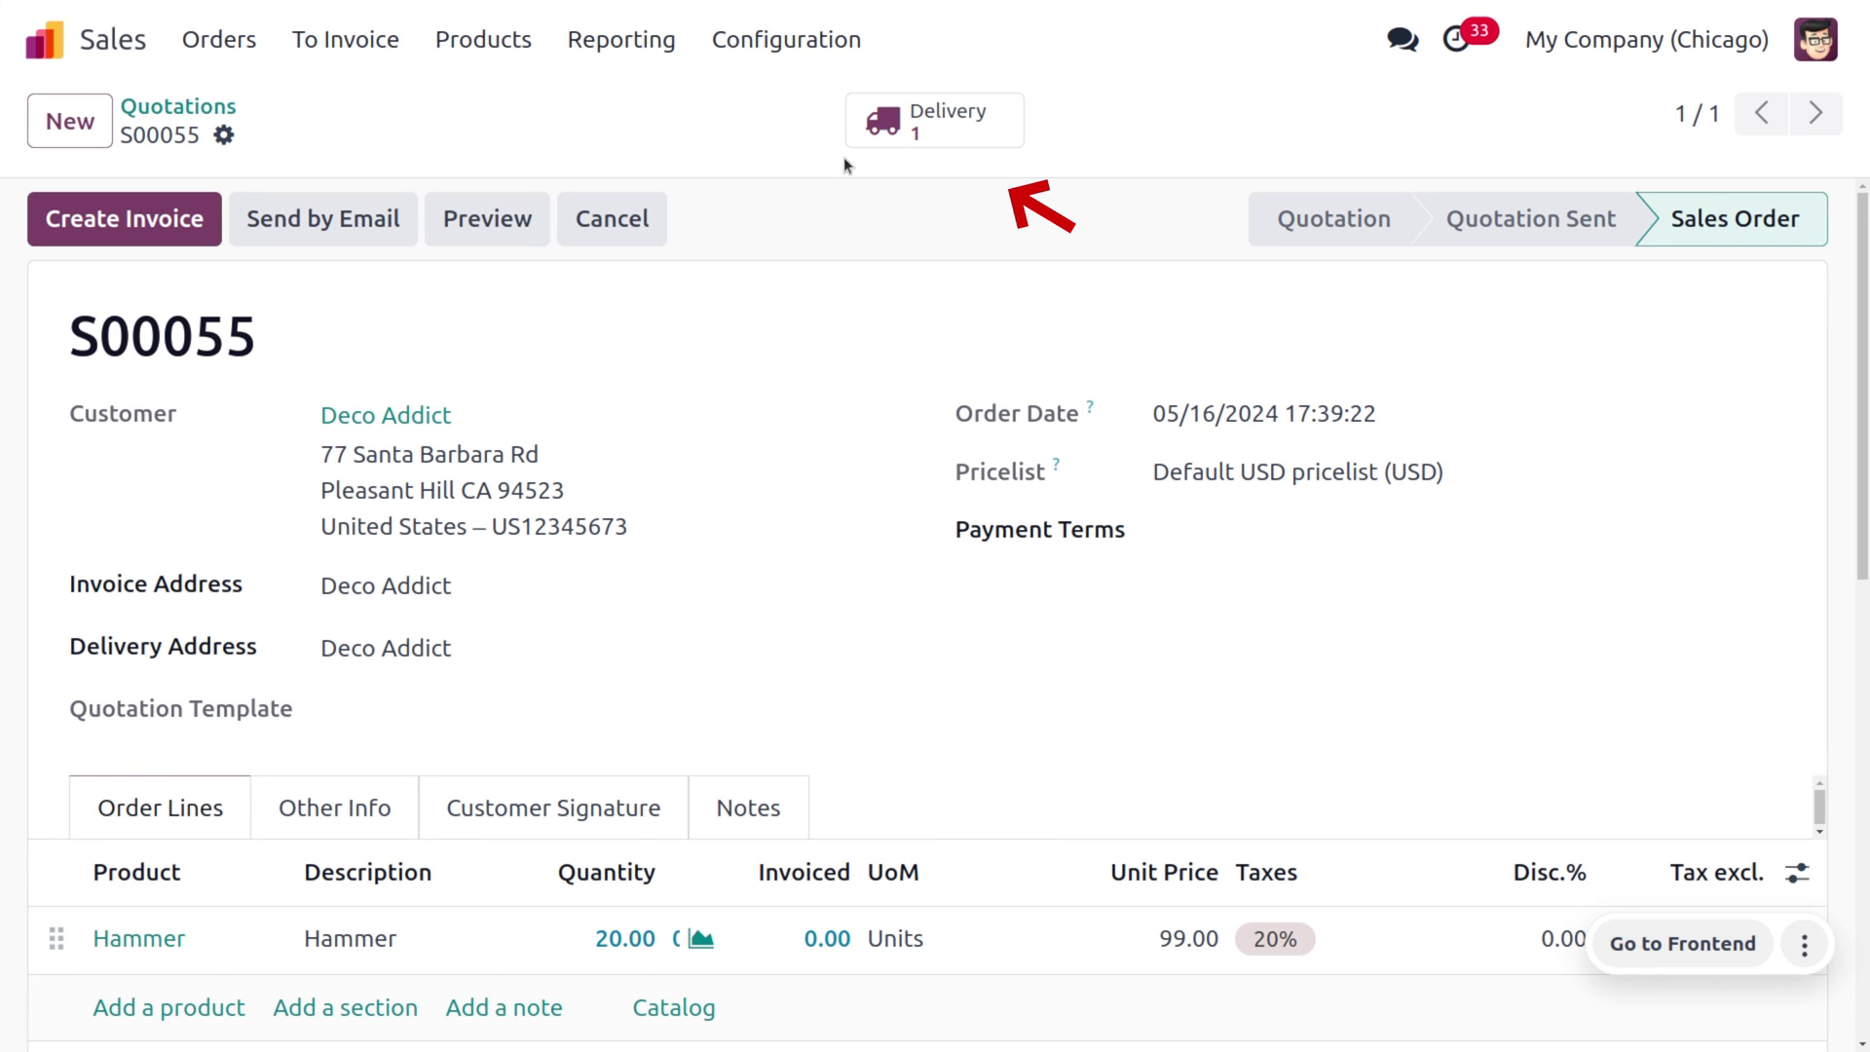
pyautogui.click(943, 135)
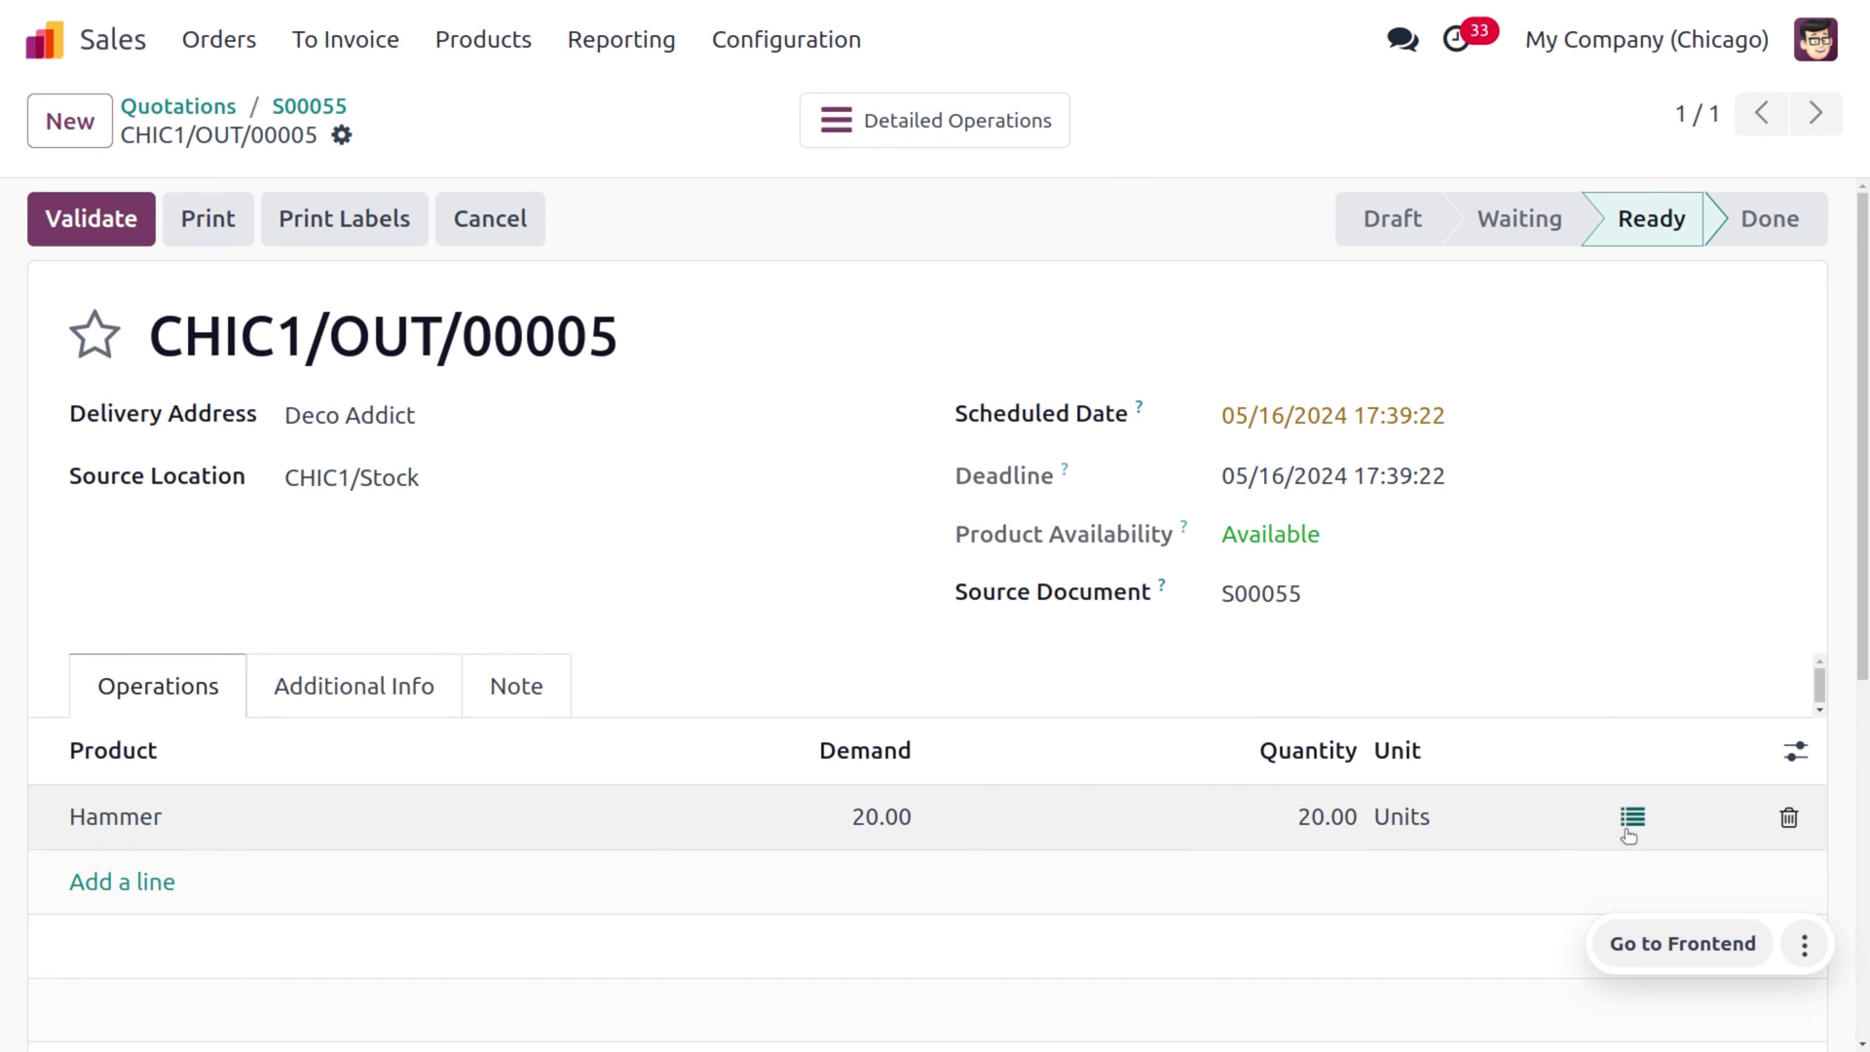
pyautogui.scroll(-4, 1628, 835)
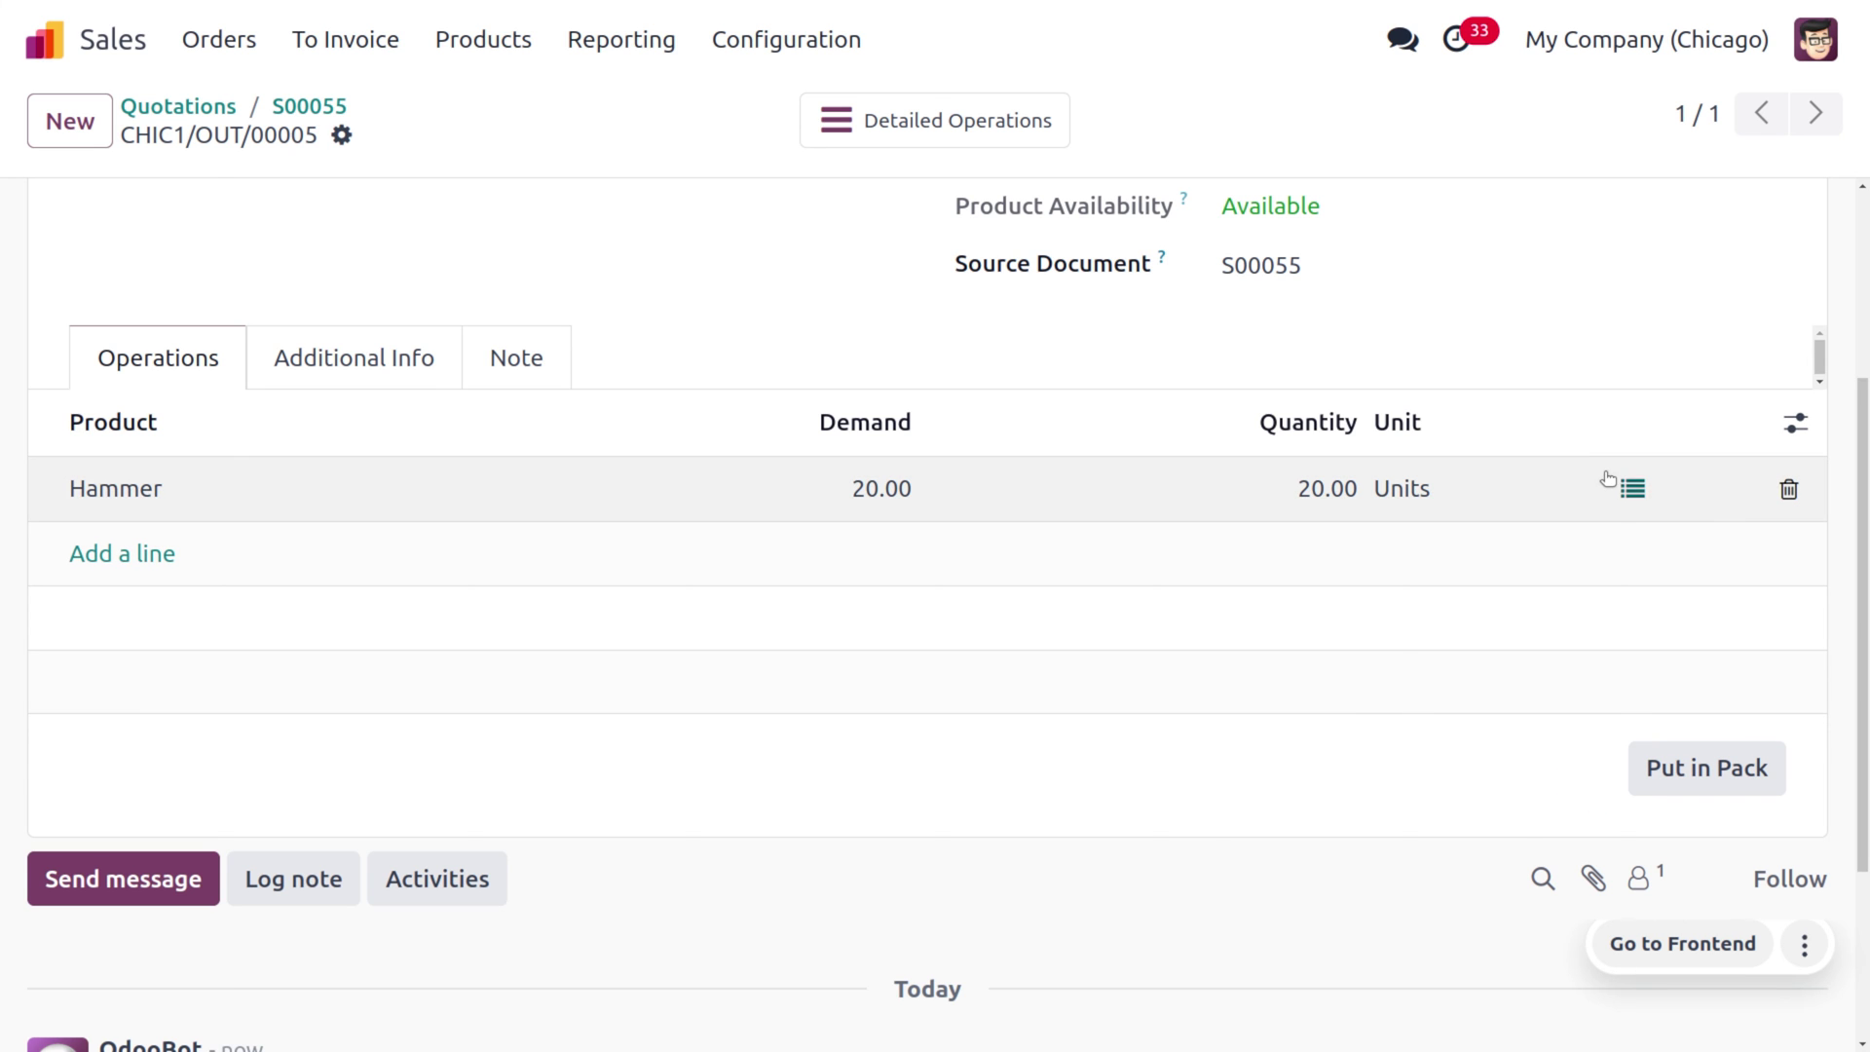
pyautogui.click(1633, 489)
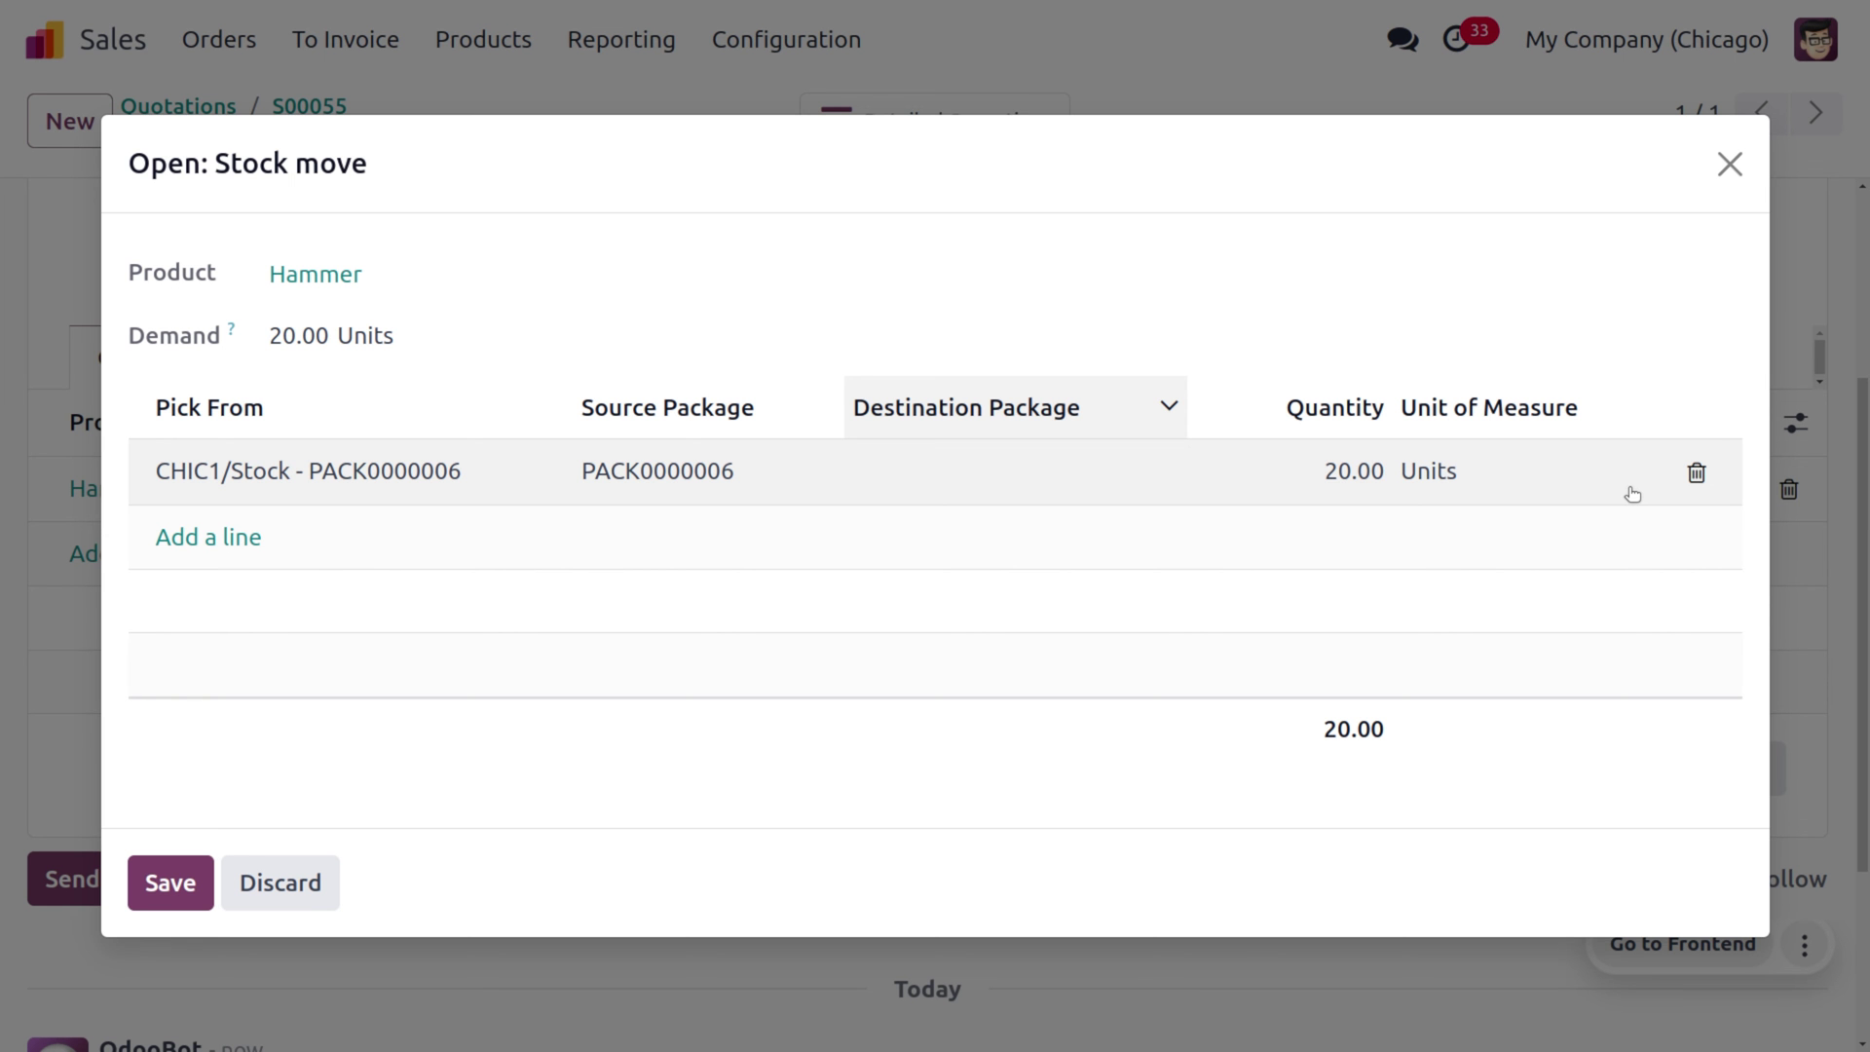
# Step: Review the Hammer move's destination package options, then put the 20 Hammers in a new pack
pyautogui.click(986, 490)
pyautogui.click(983, 485)
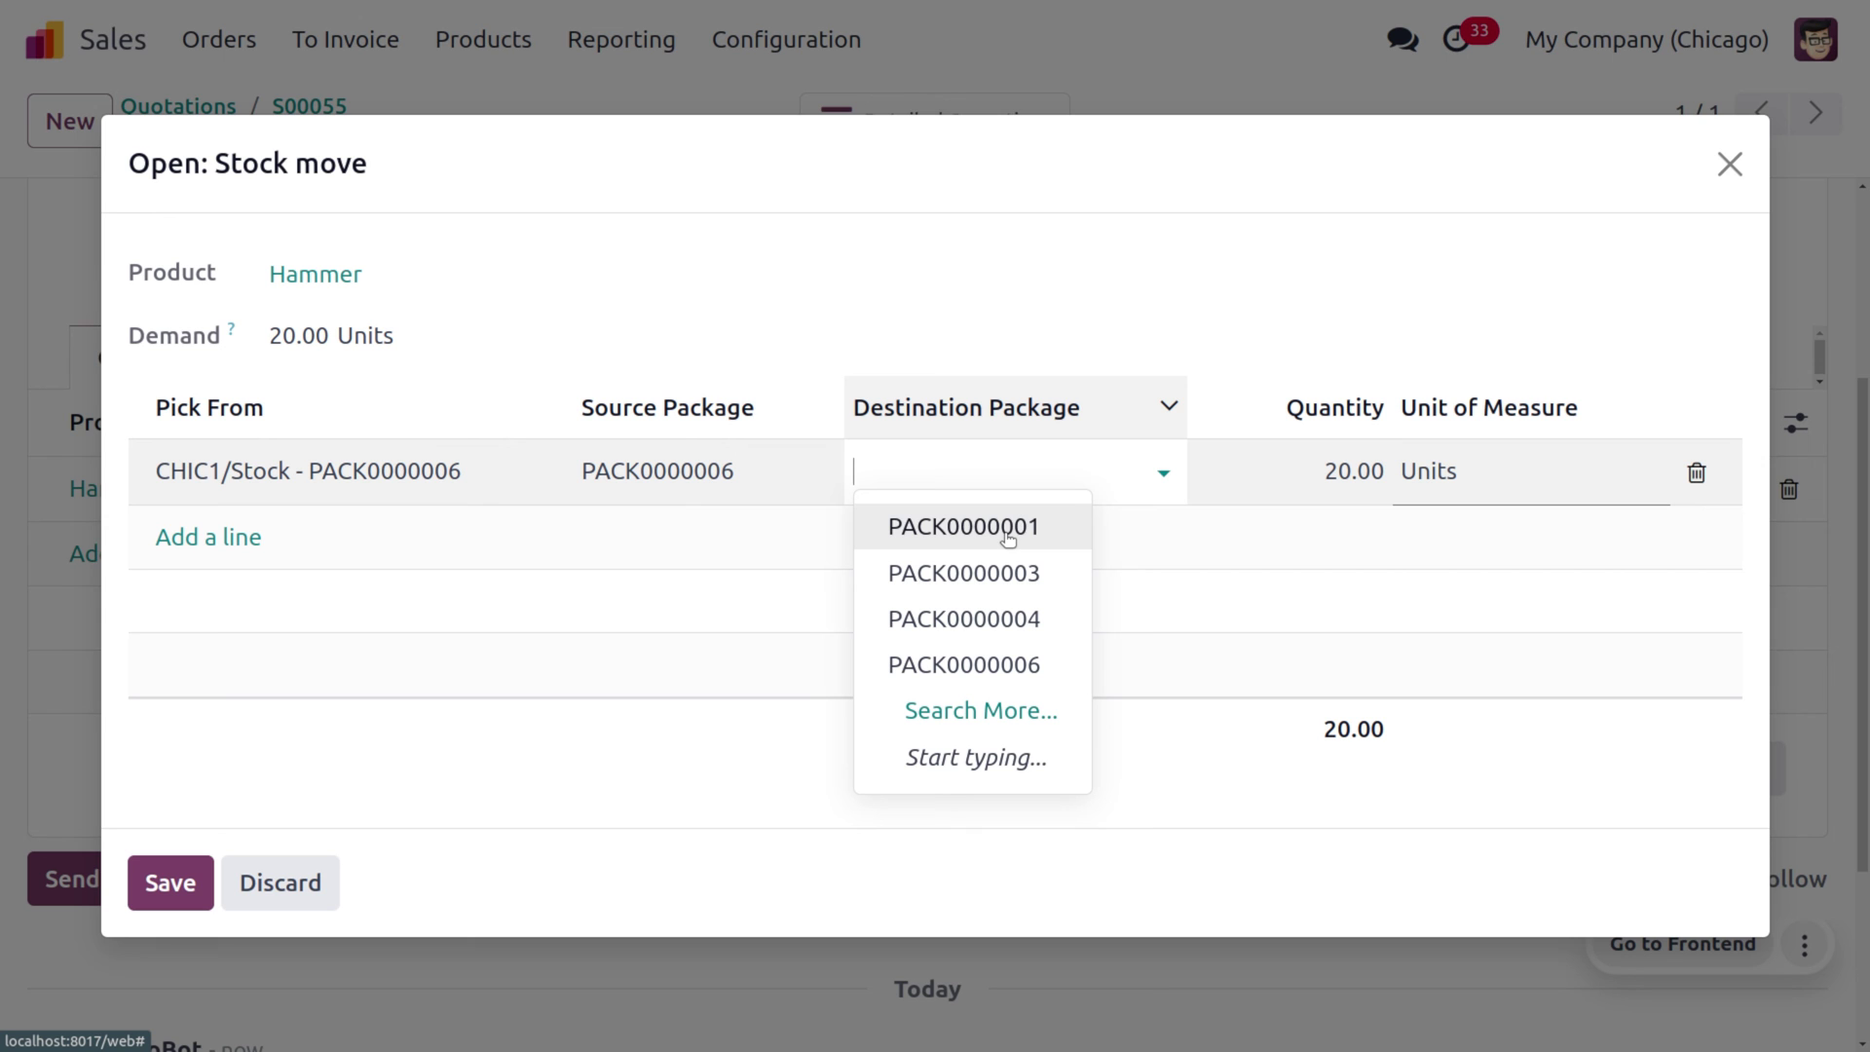
pyautogui.click(1730, 163)
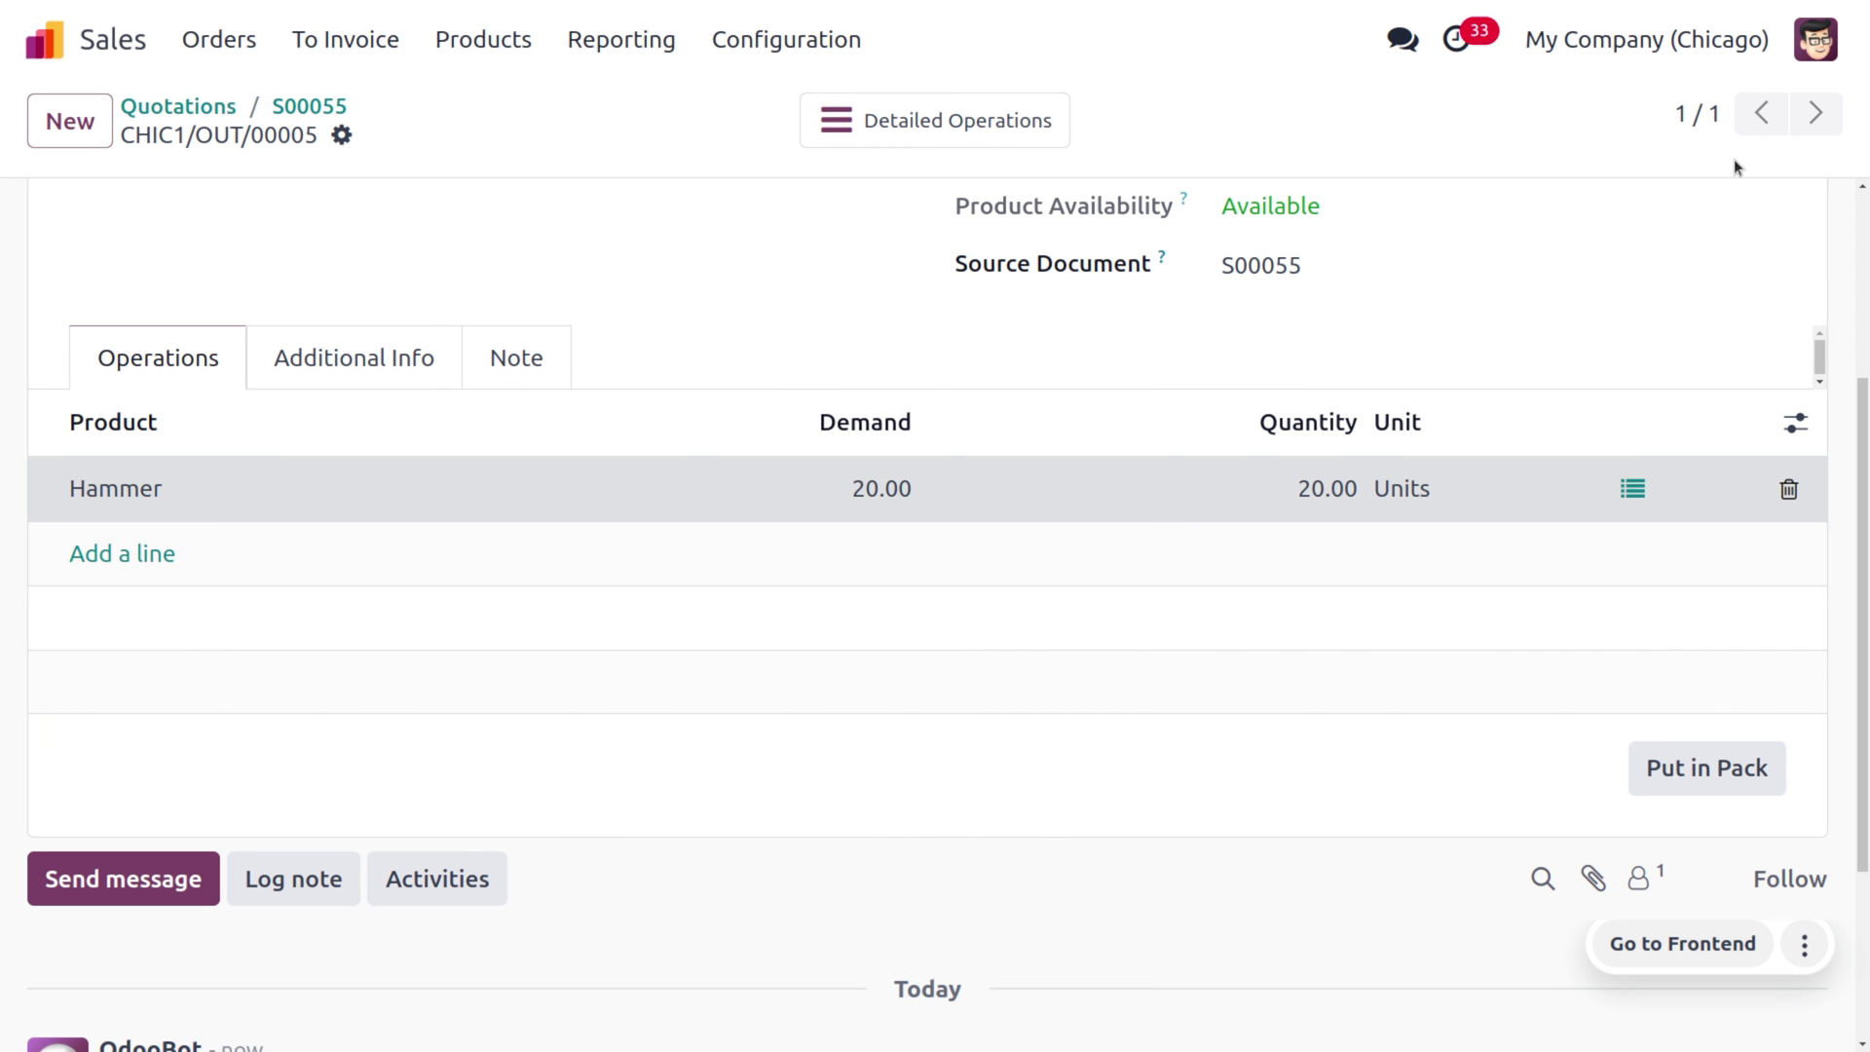
pyautogui.click(1703, 772)
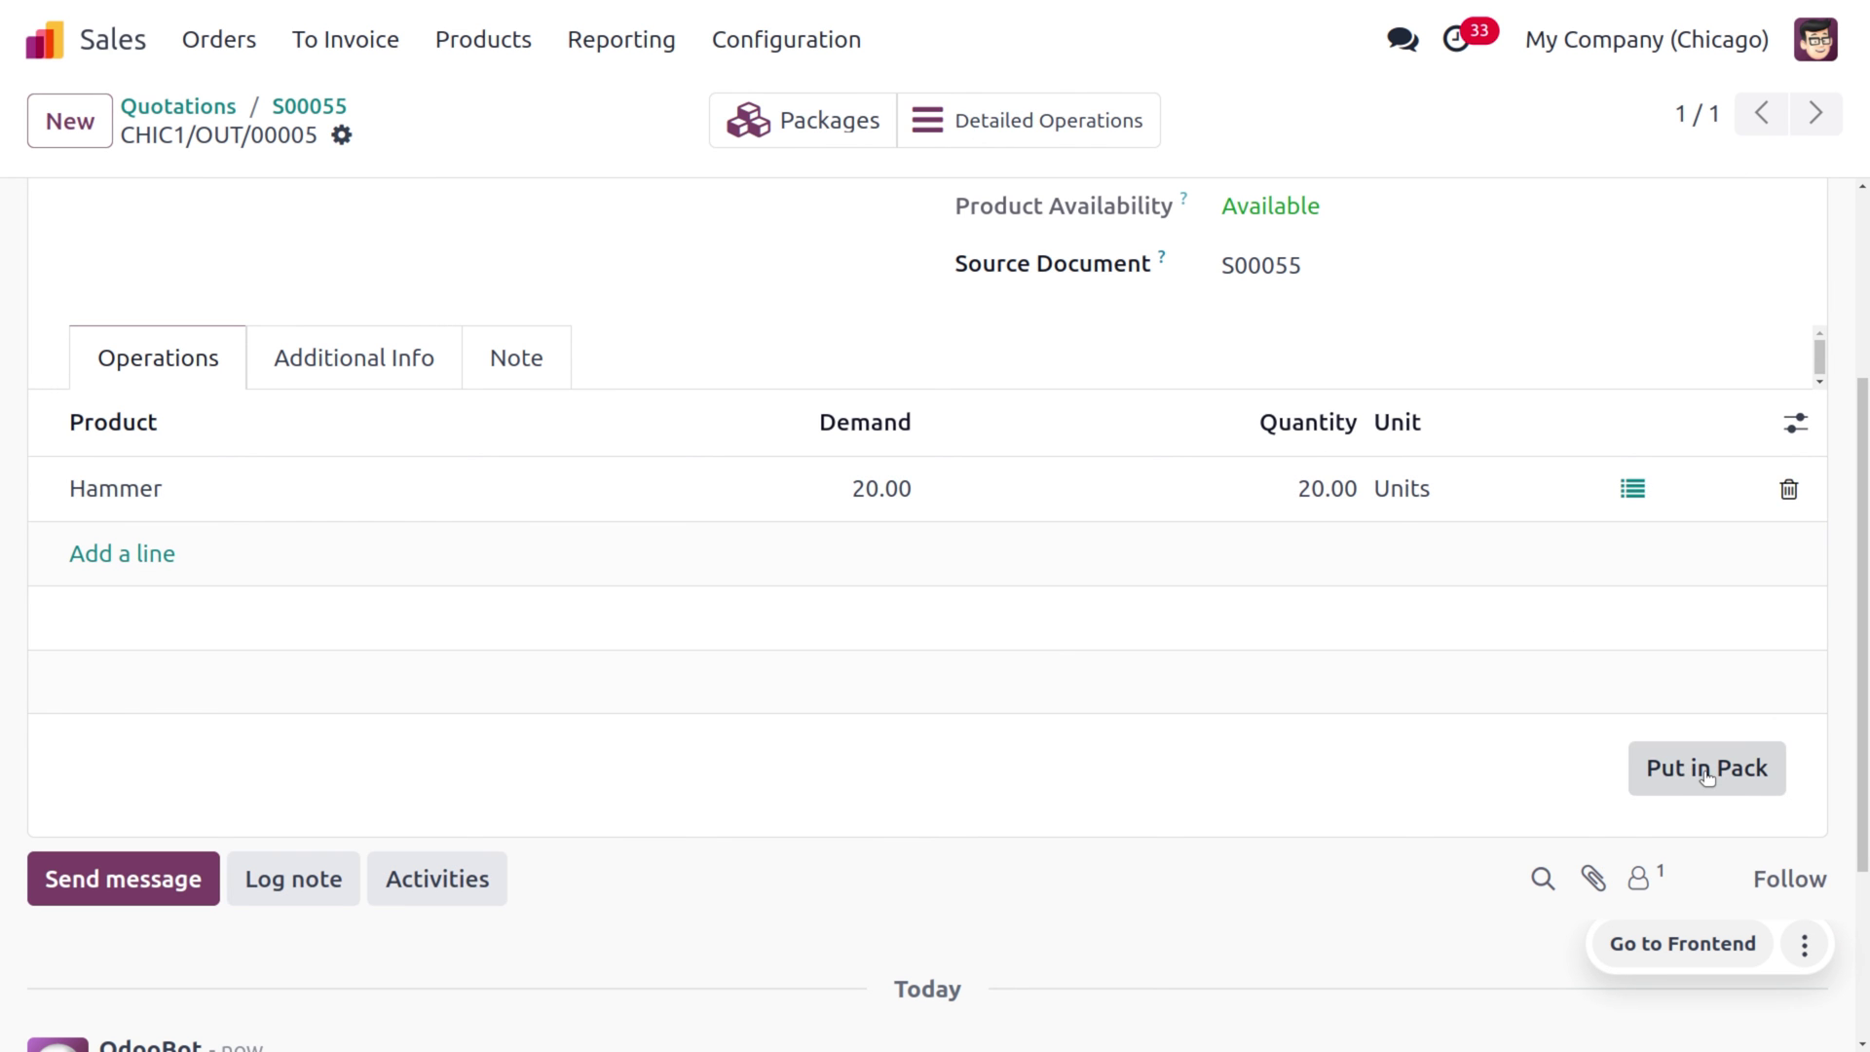
pyautogui.click(857, 127)
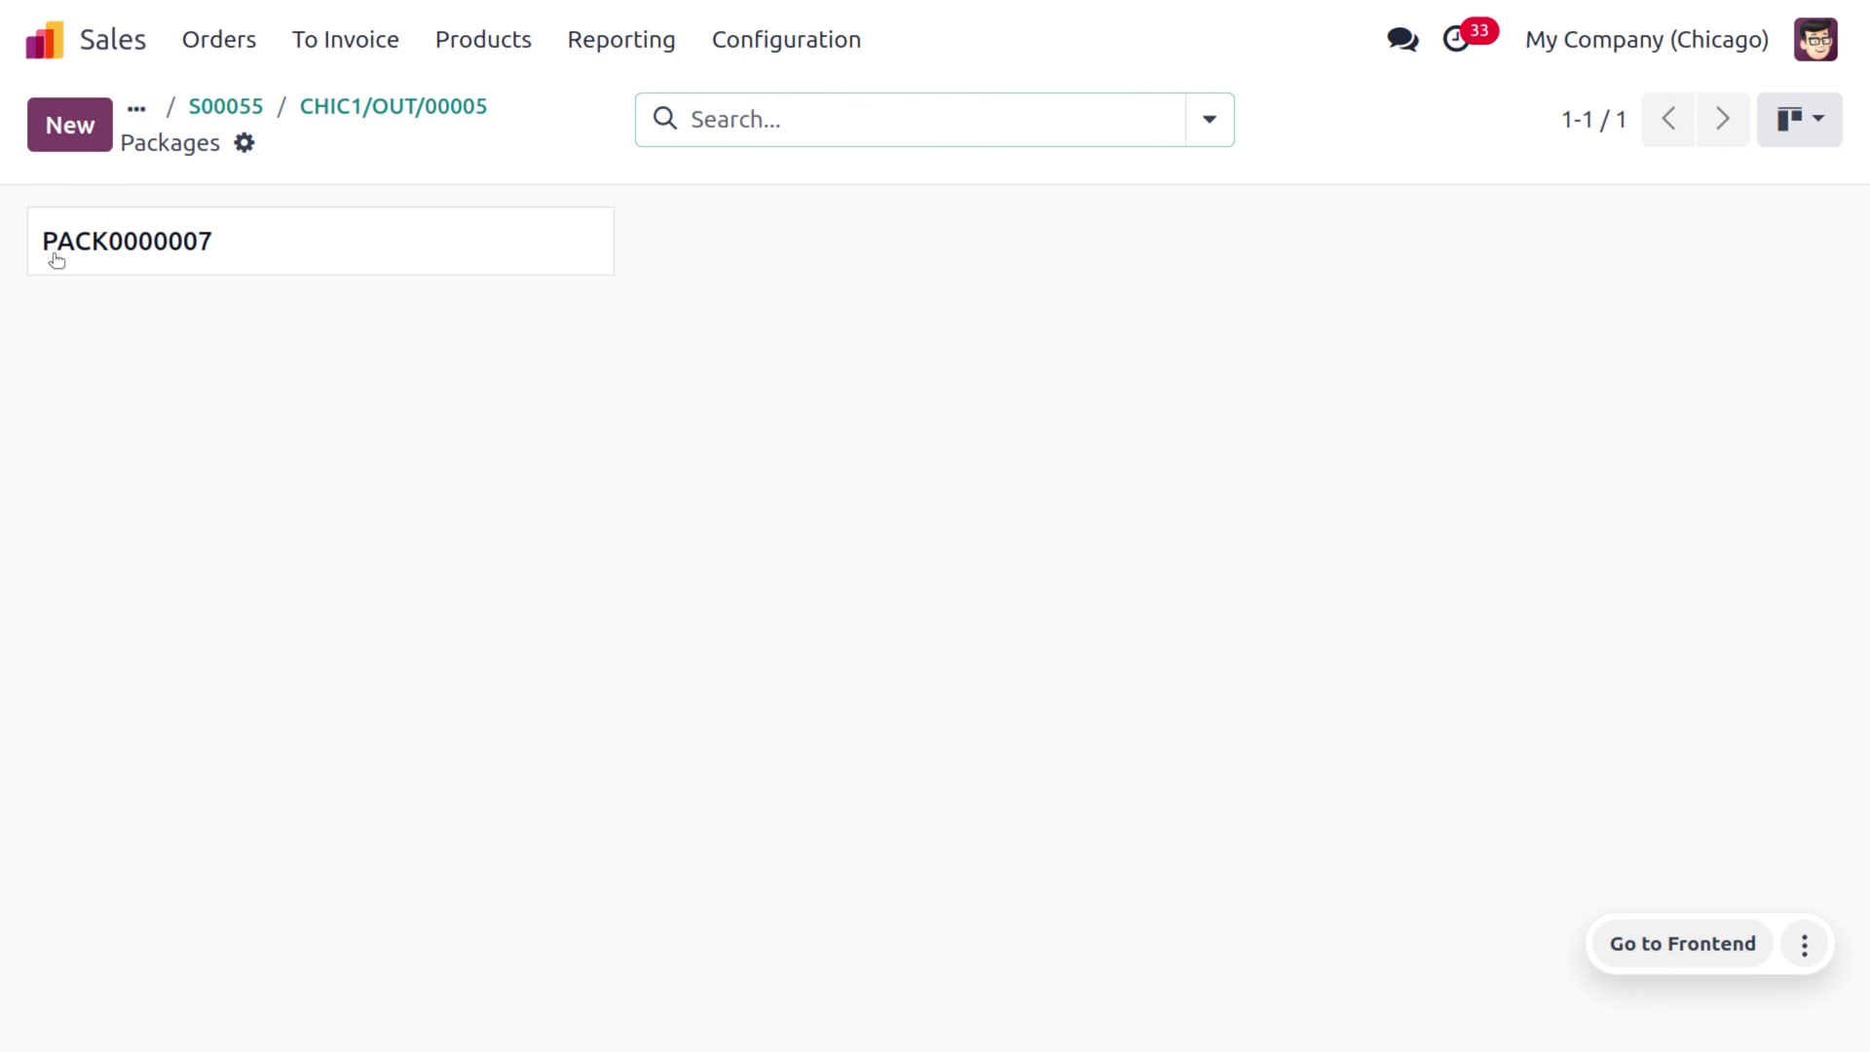
pyautogui.click(371, 234)
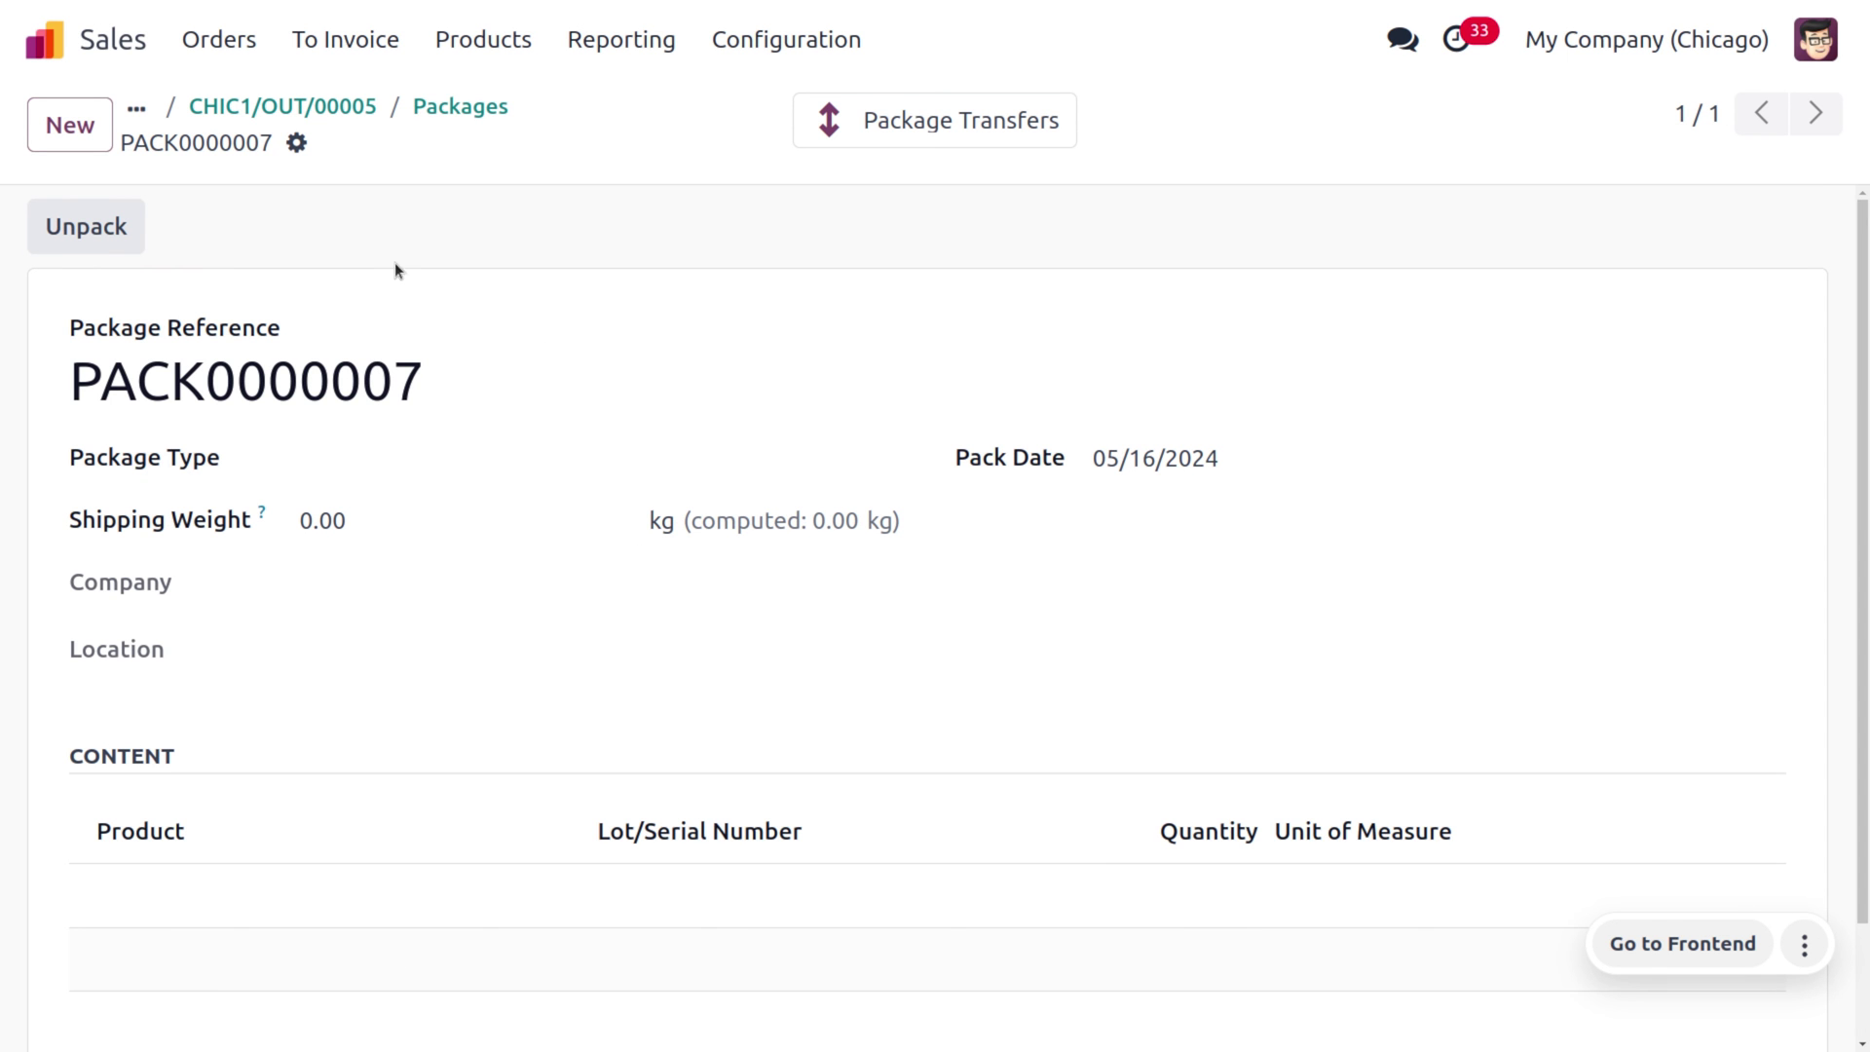
pyautogui.click(419, 109)
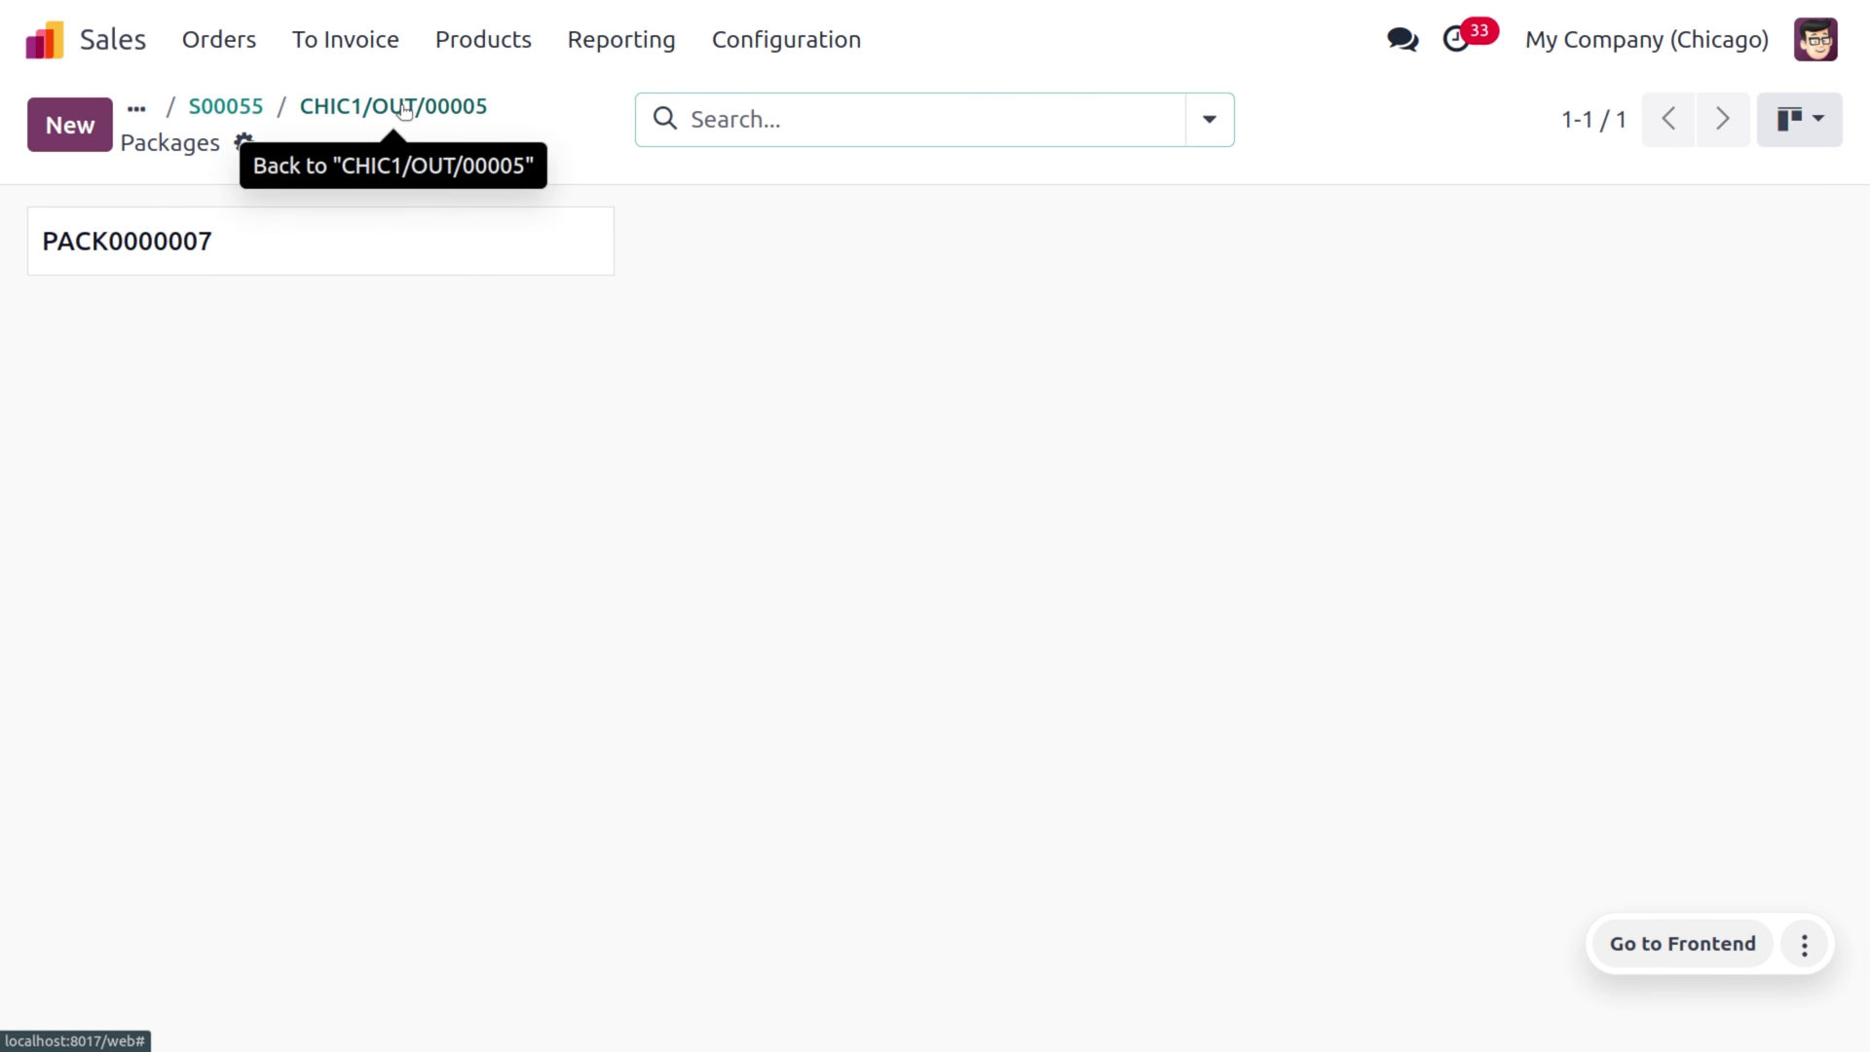
pyautogui.click(403, 109)
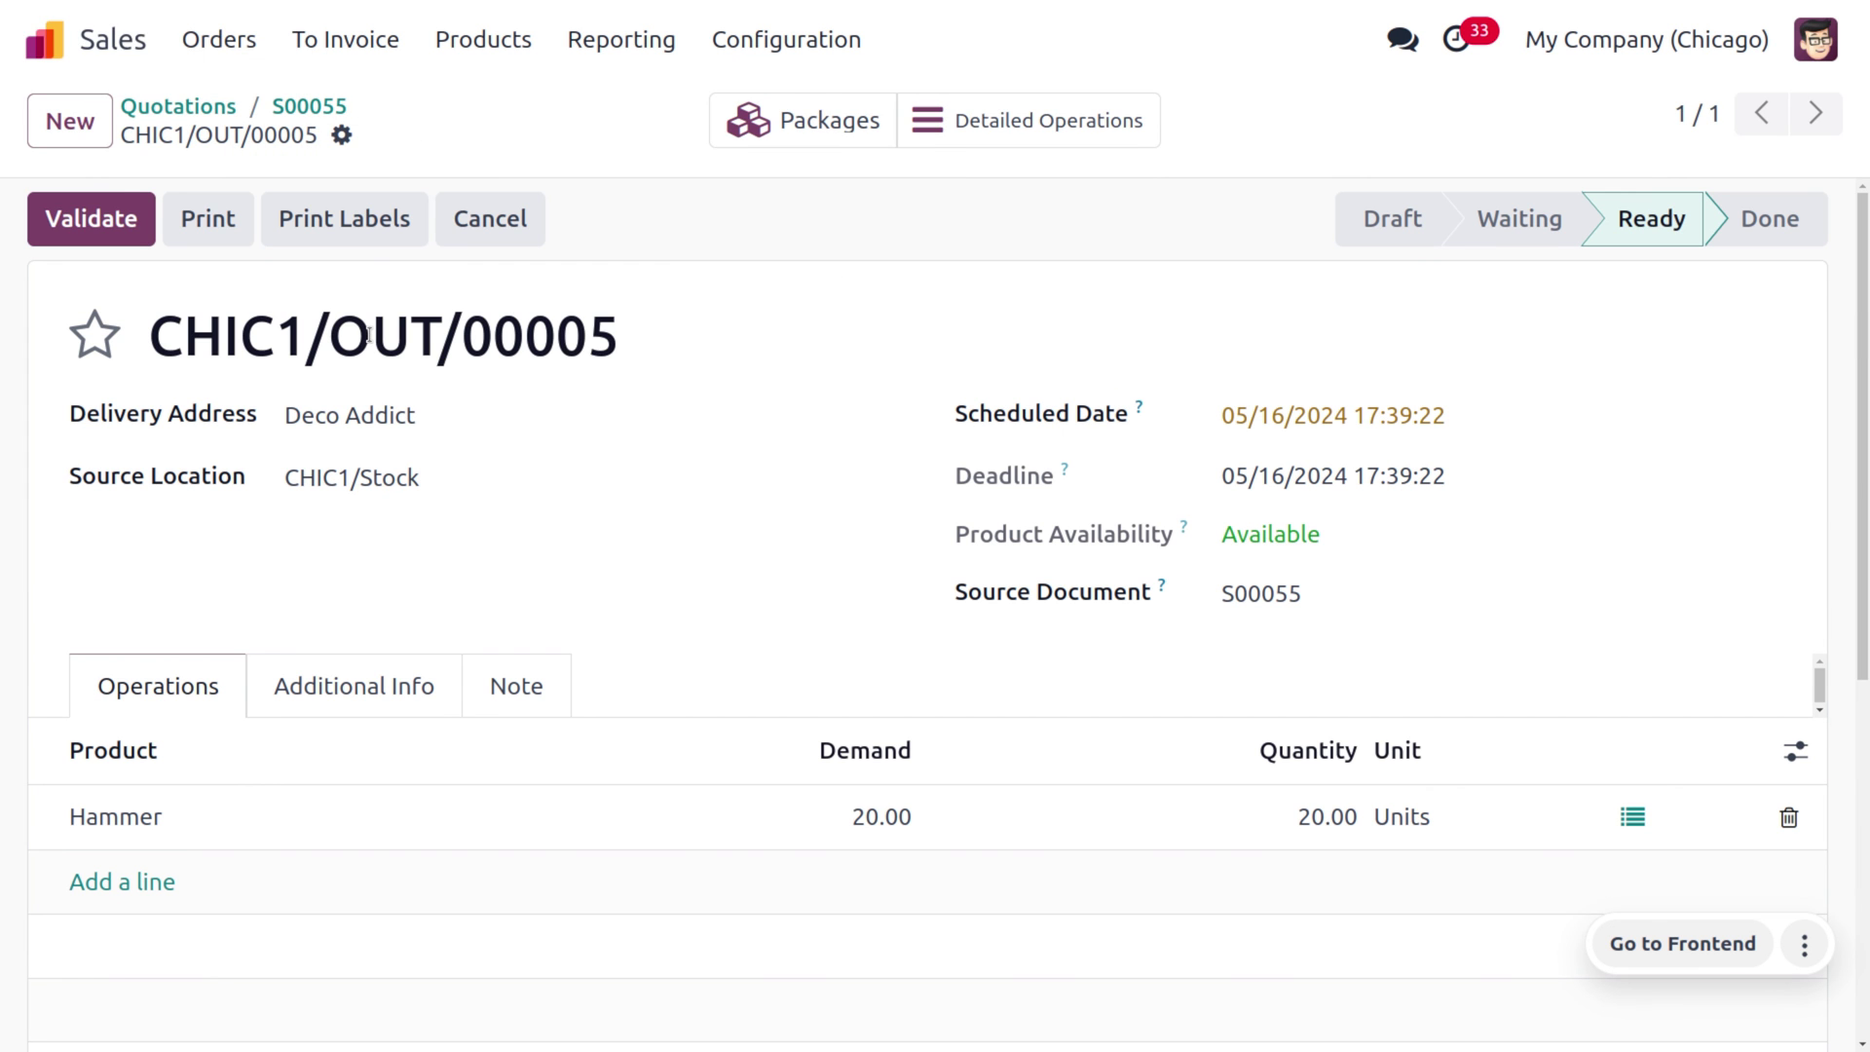
# Step: Validate delivery CHIC1/OUT/00005 with SMS confirmation and check that PACK0000007 holds 20 Hammers
pyautogui.click(54, 222)
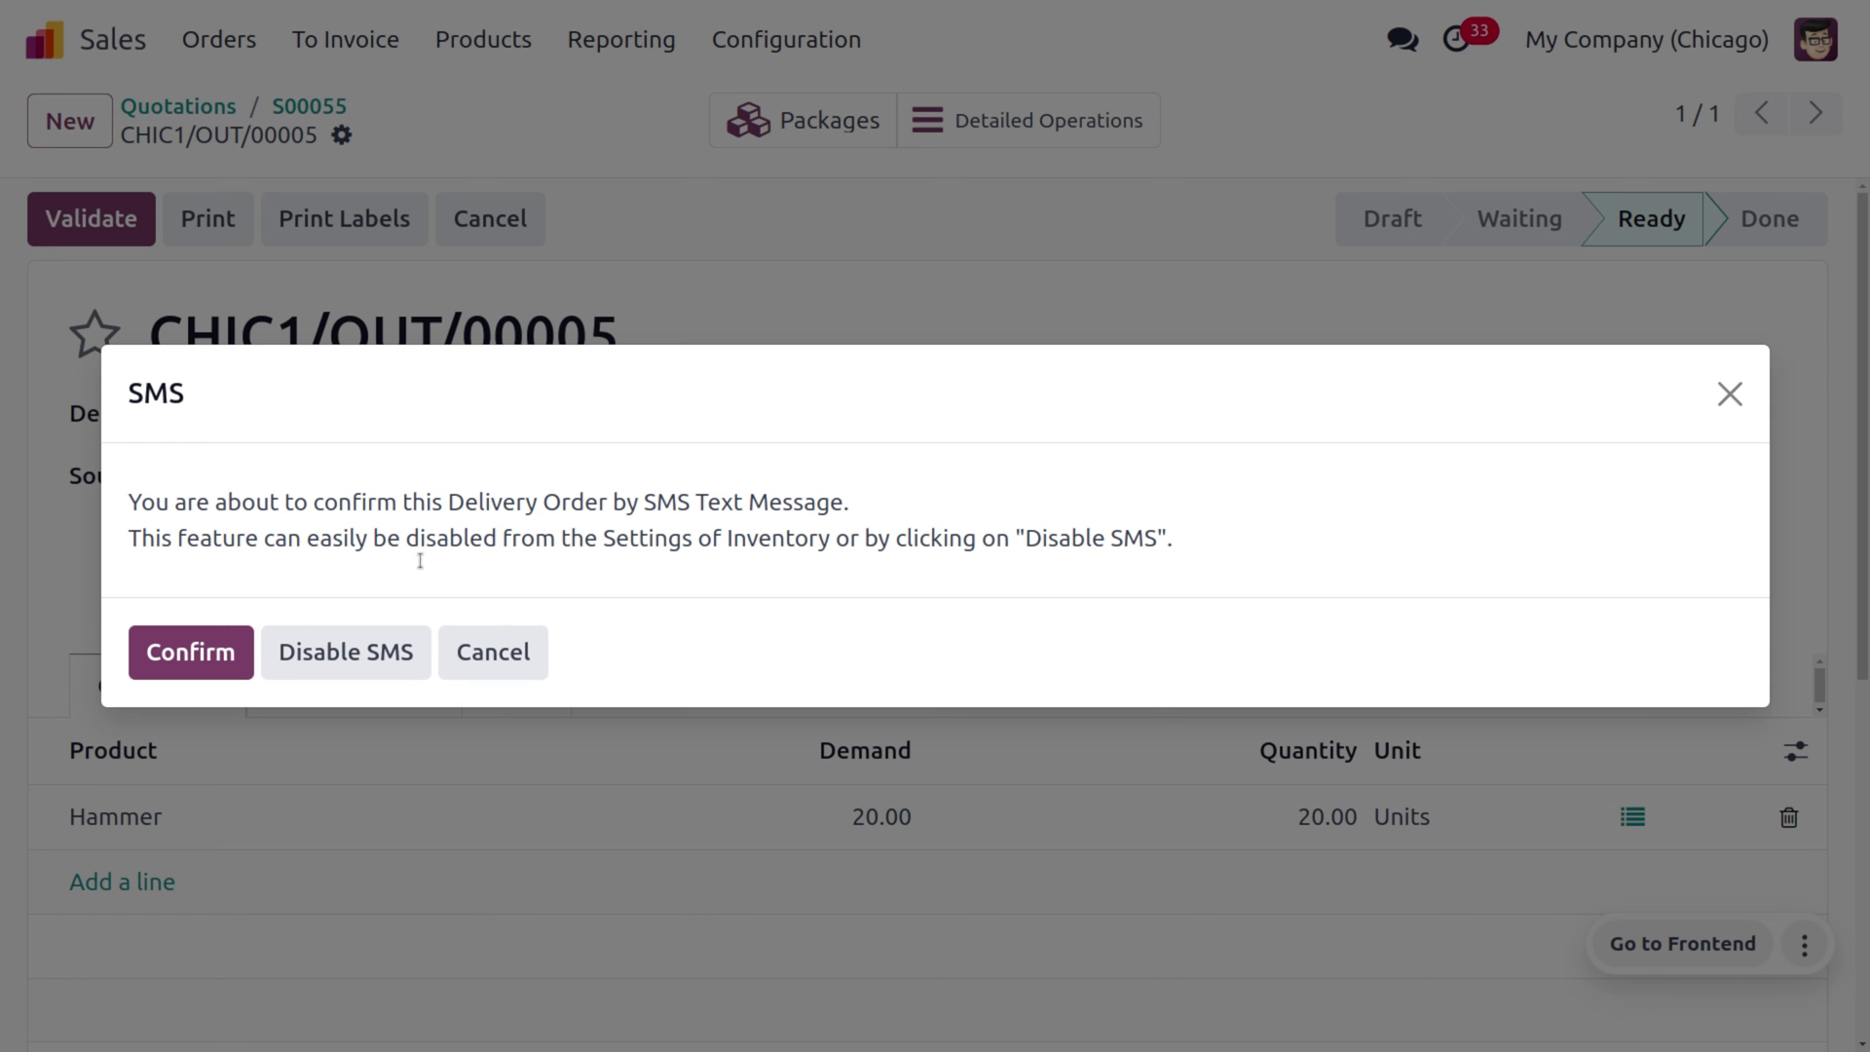
pyautogui.click(187, 654)
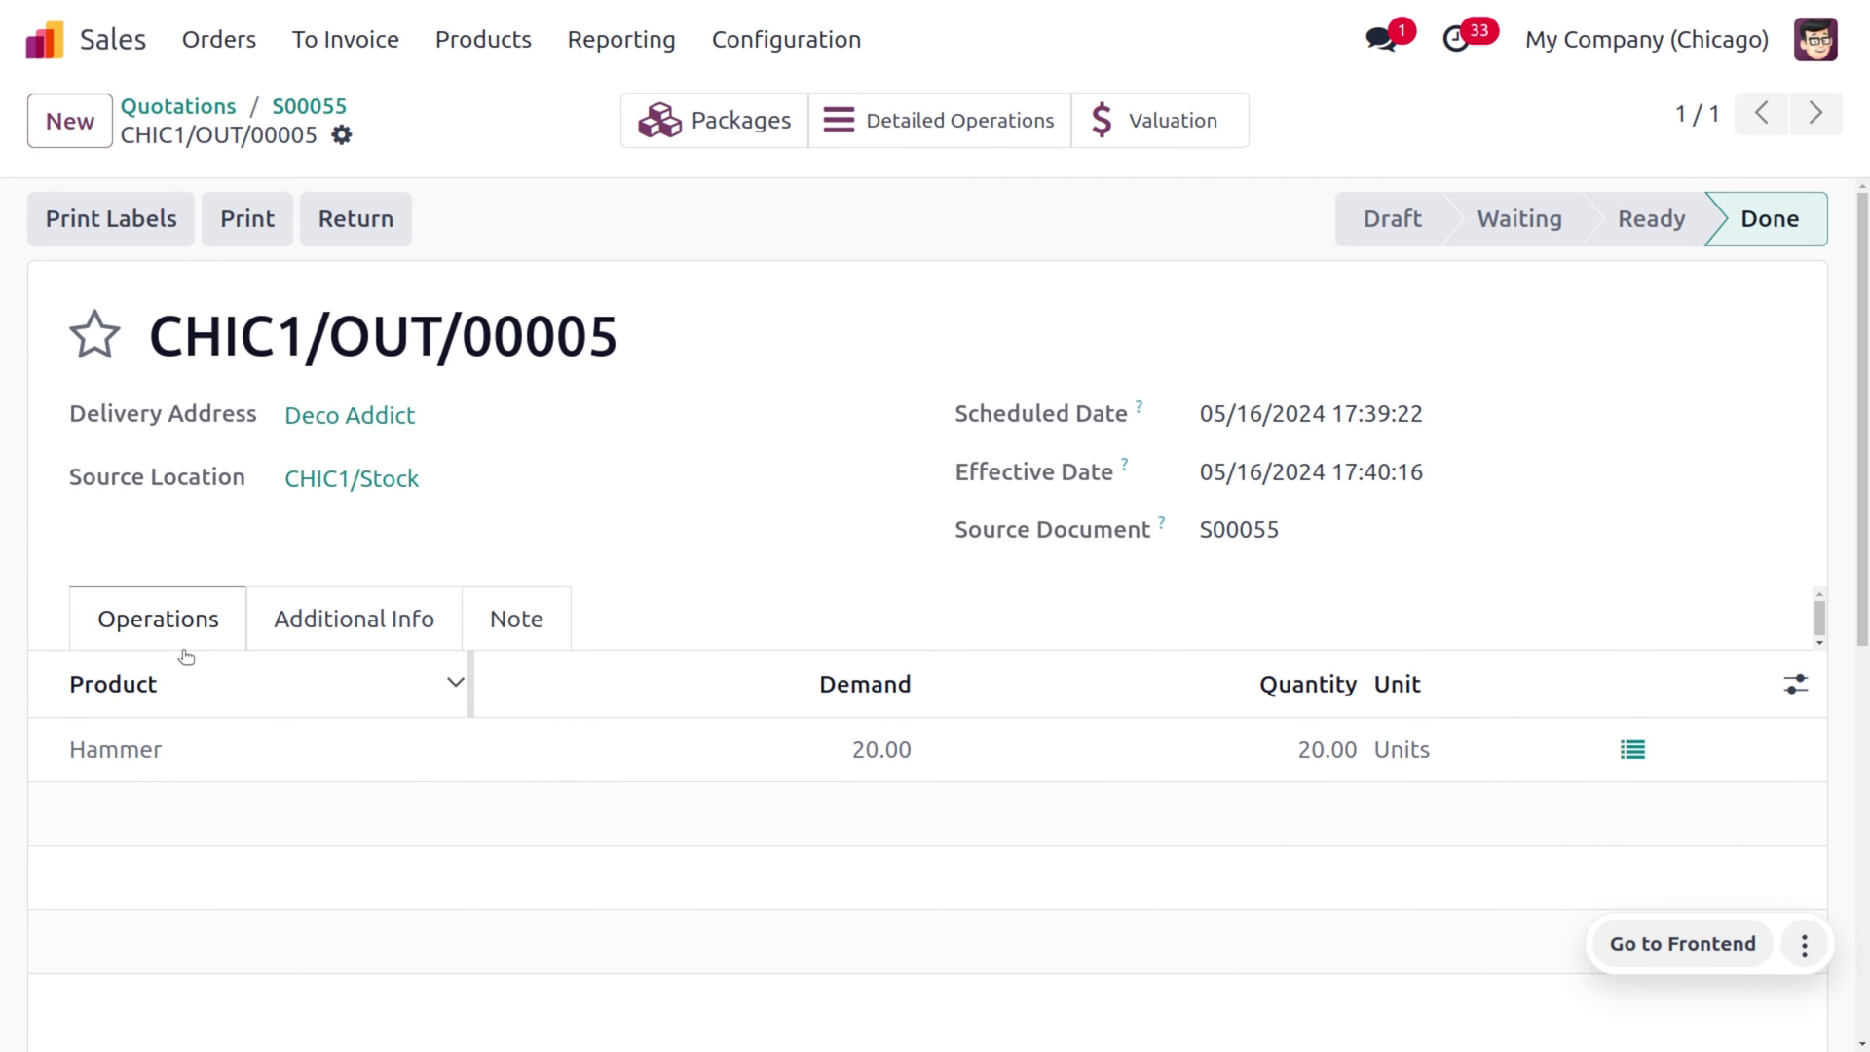
pyautogui.scroll(-4, 186, 657)
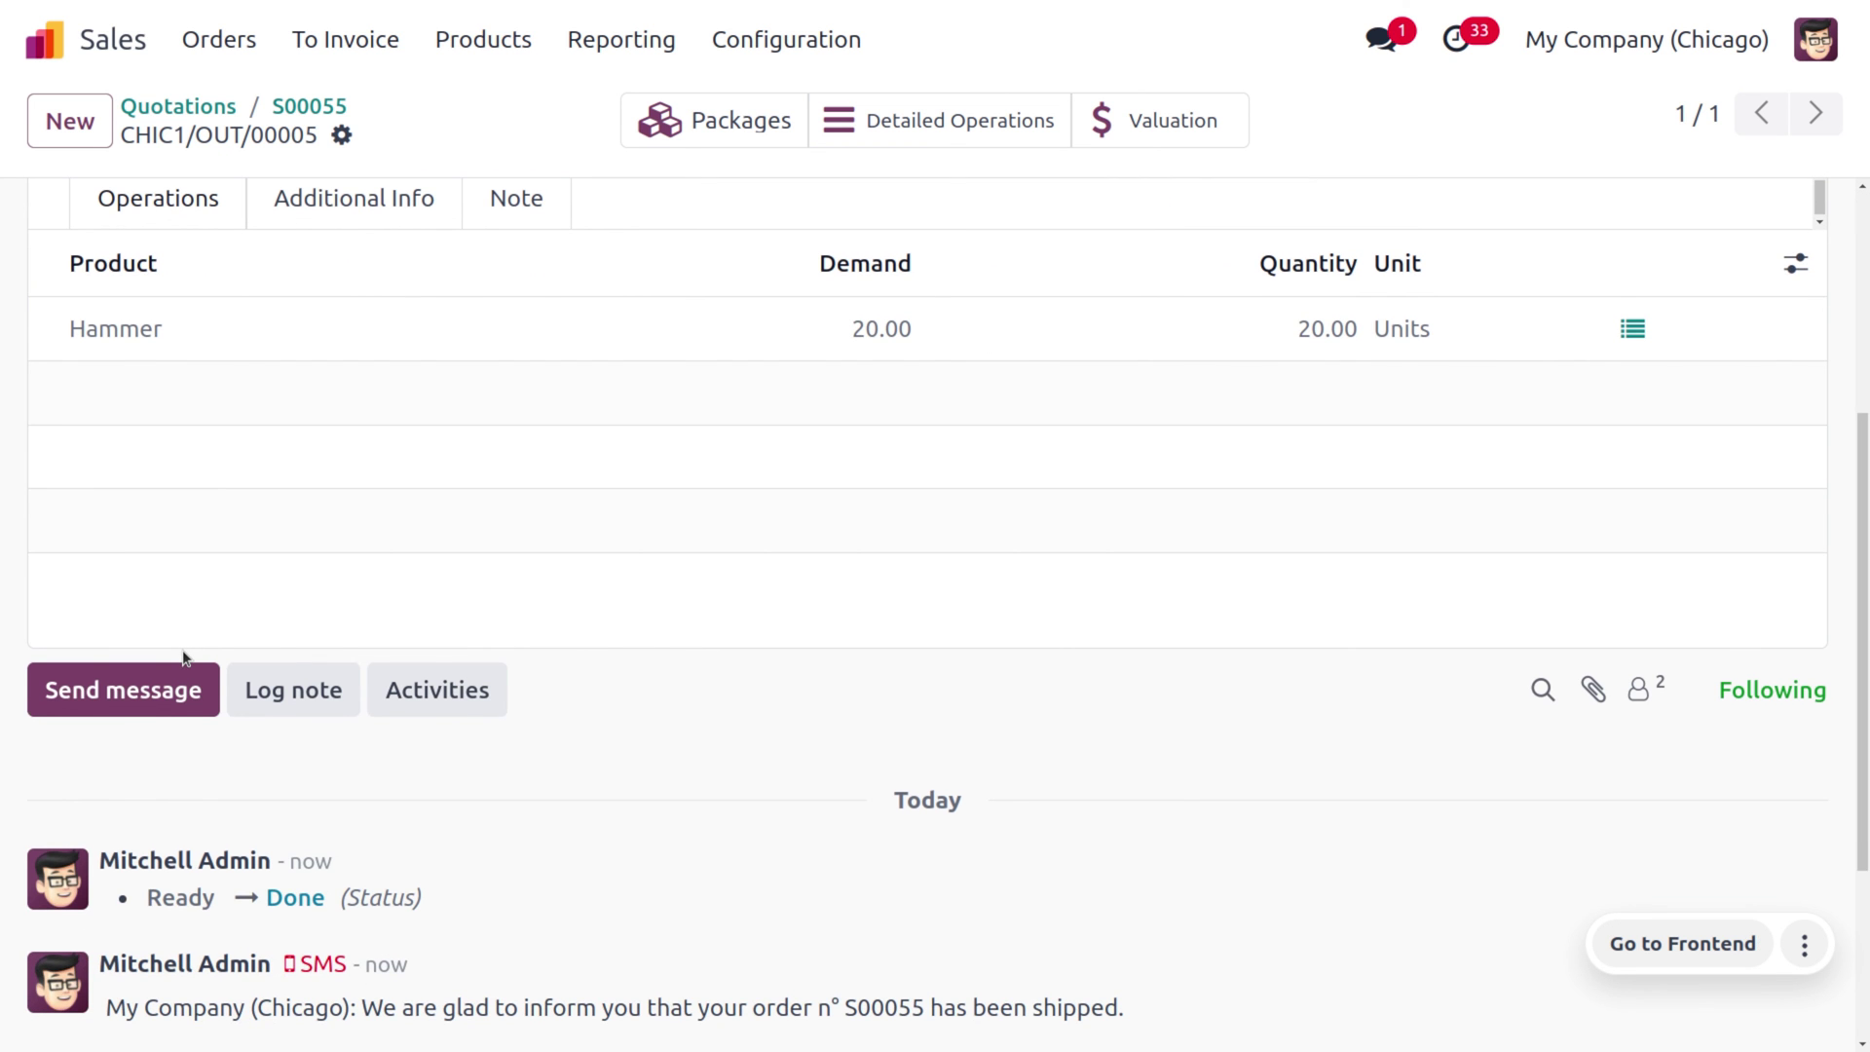
pyautogui.scroll(-3, 183, 655)
pyautogui.scroll(7, 183, 651)
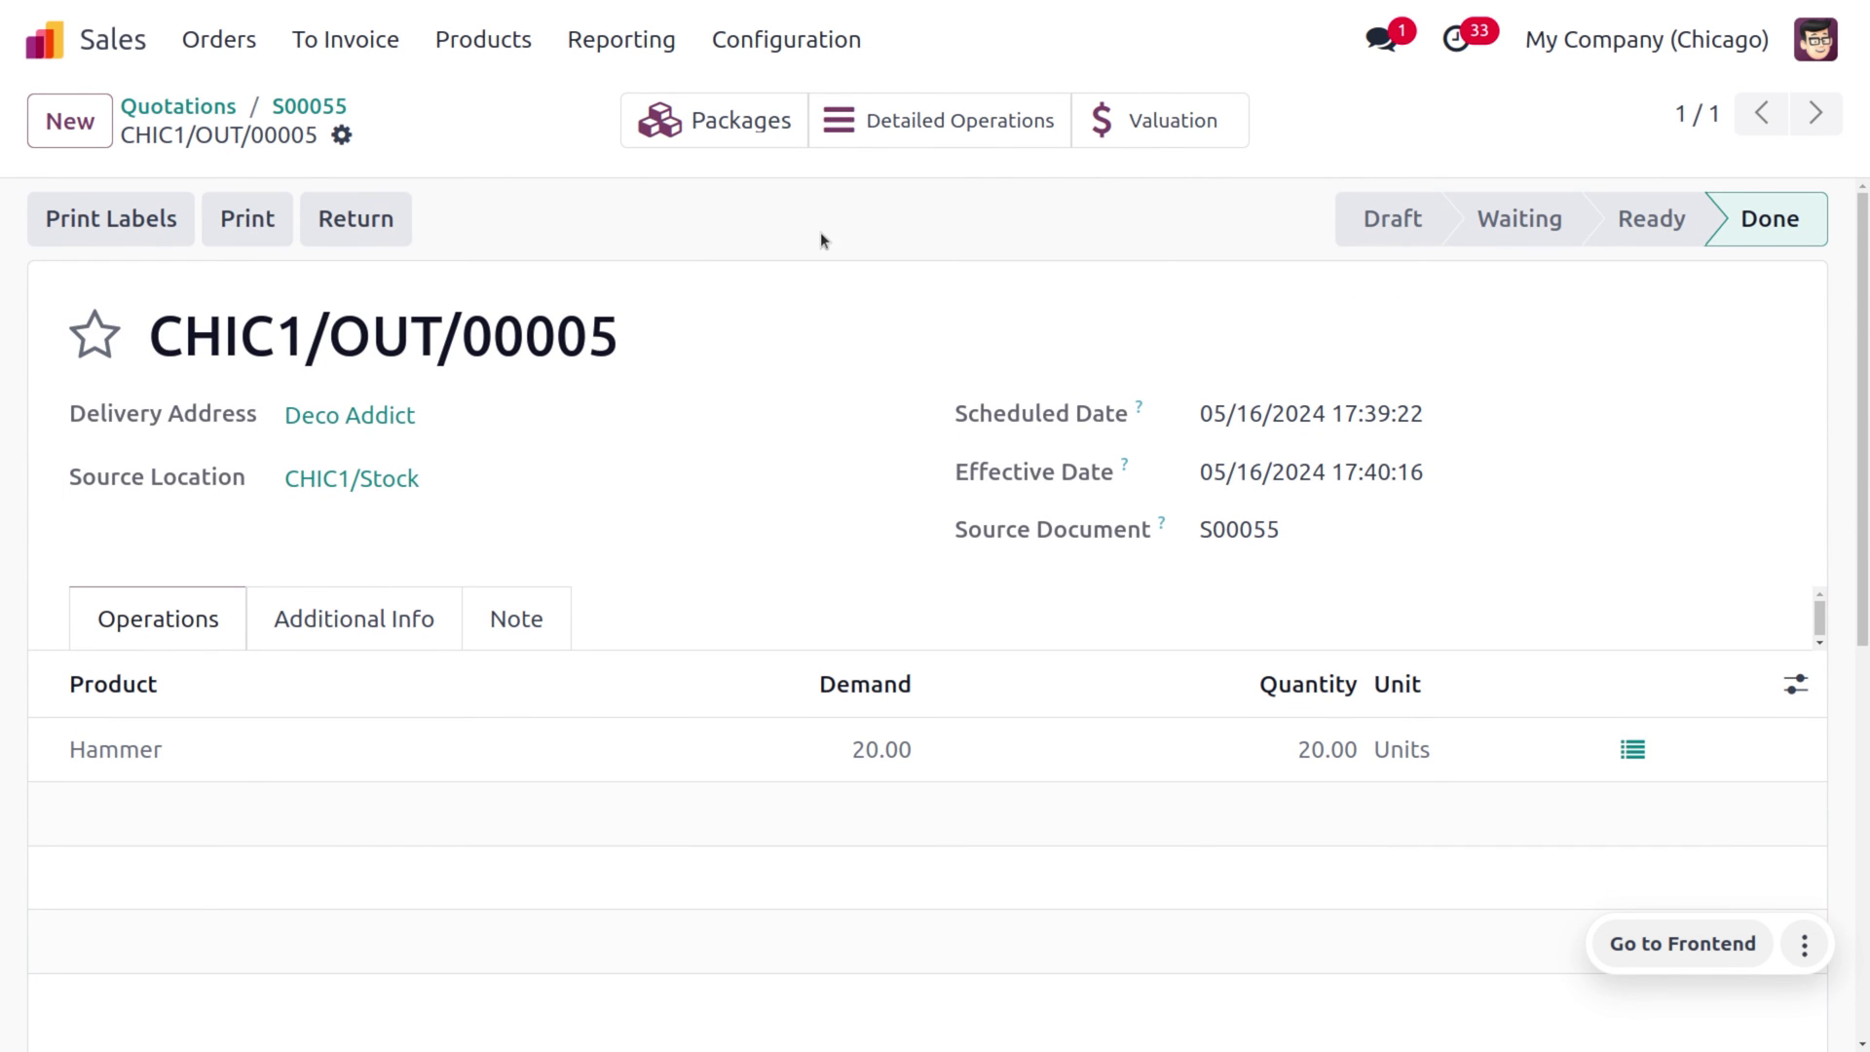
pyautogui.click(710, 140)
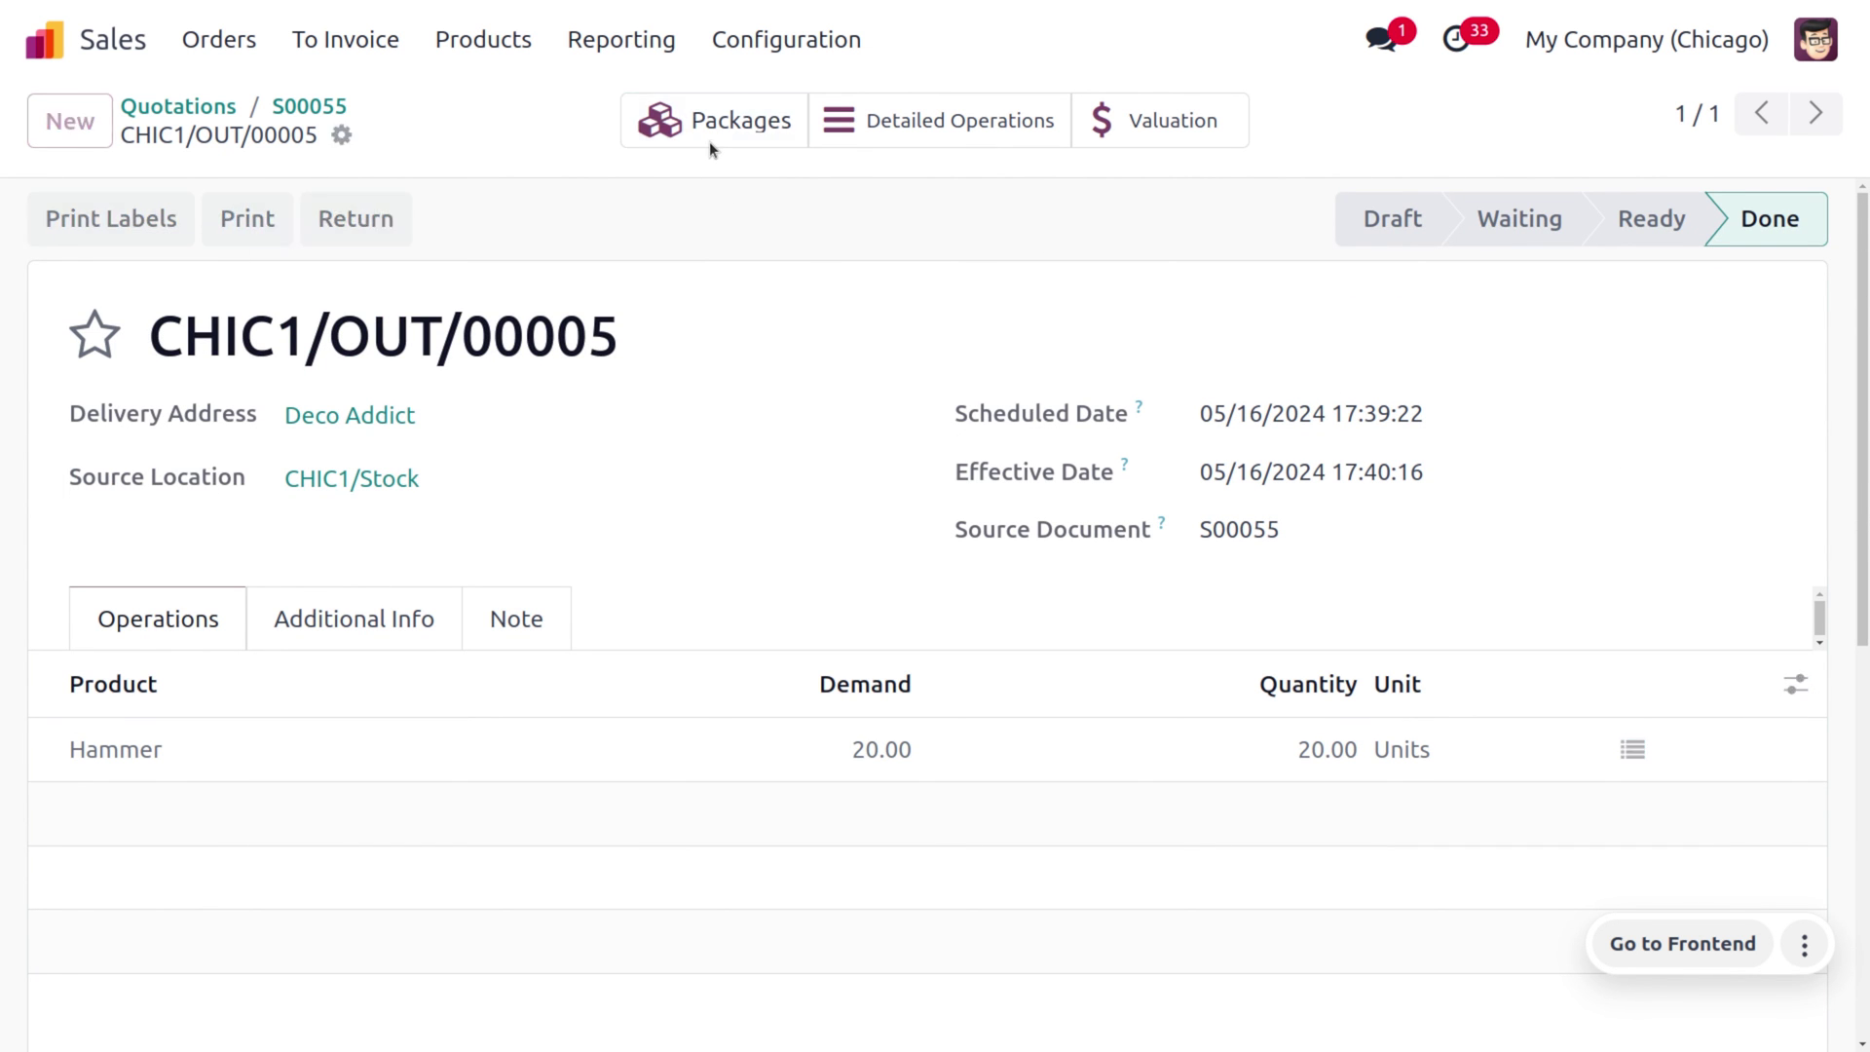
pyautogui.click(259, 217)
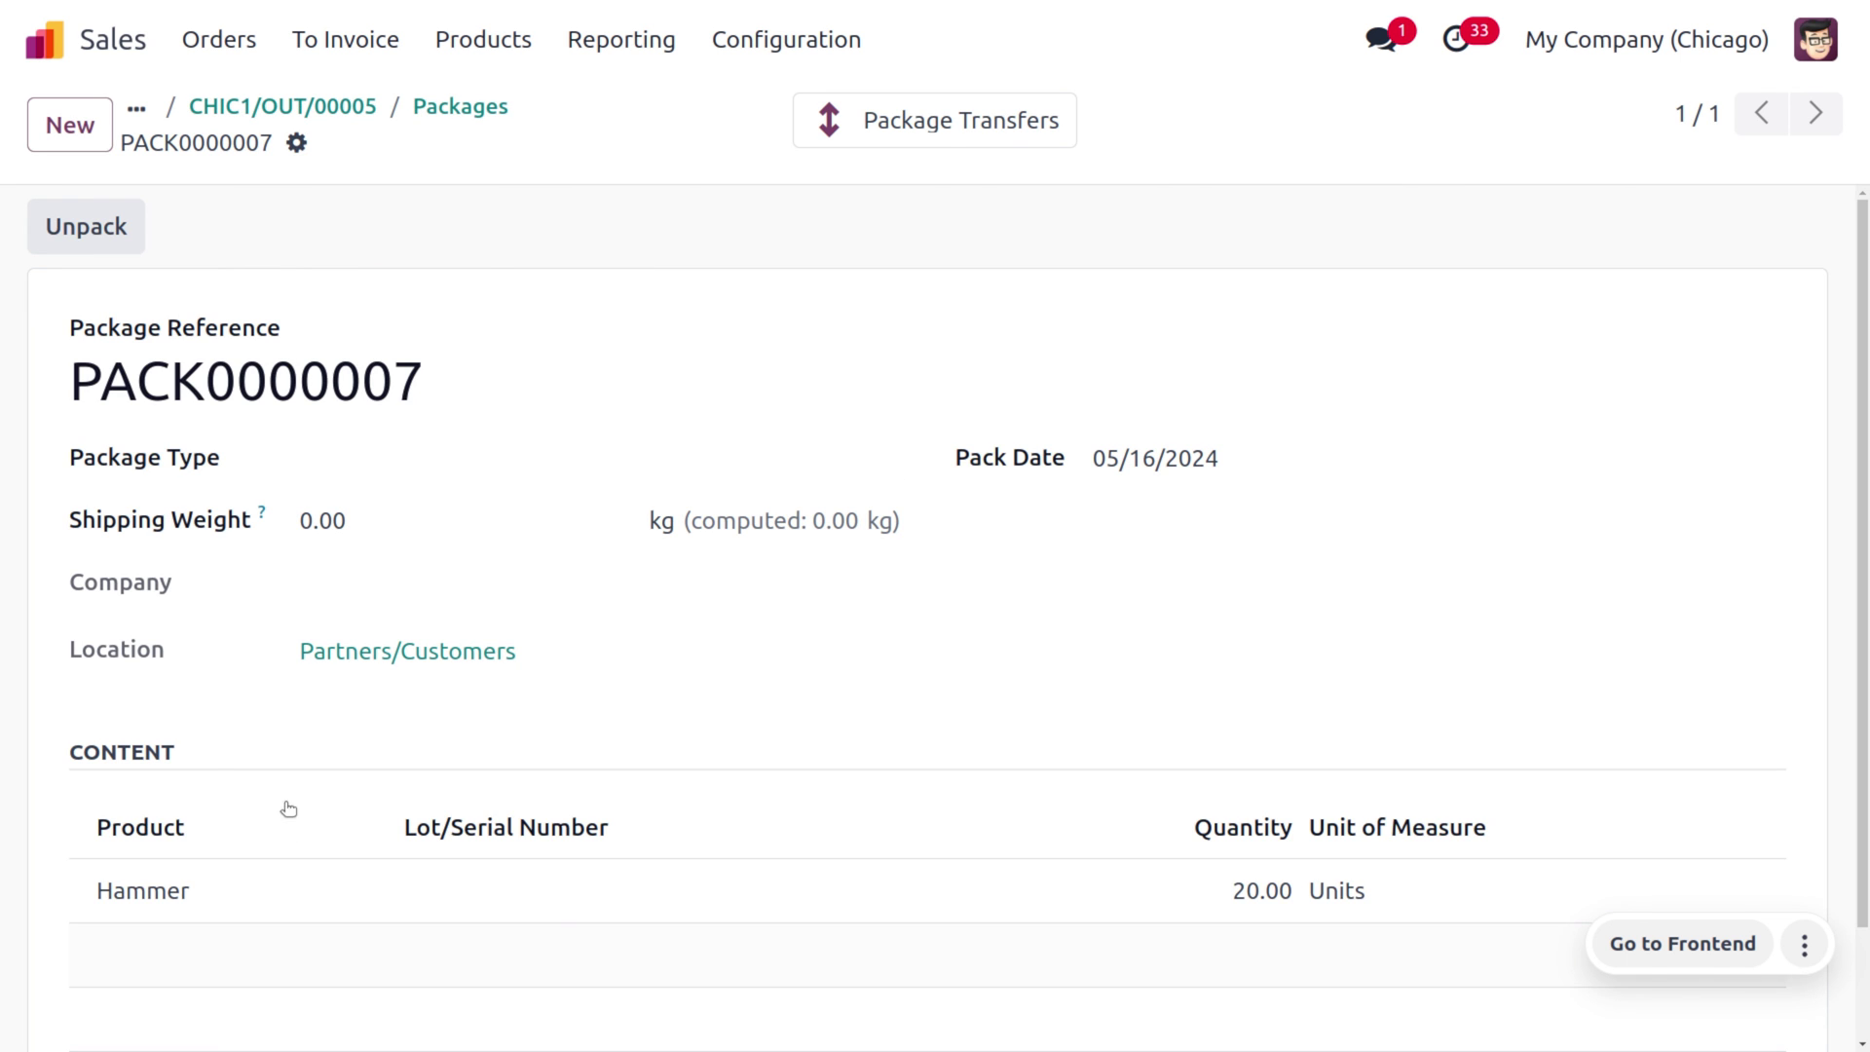